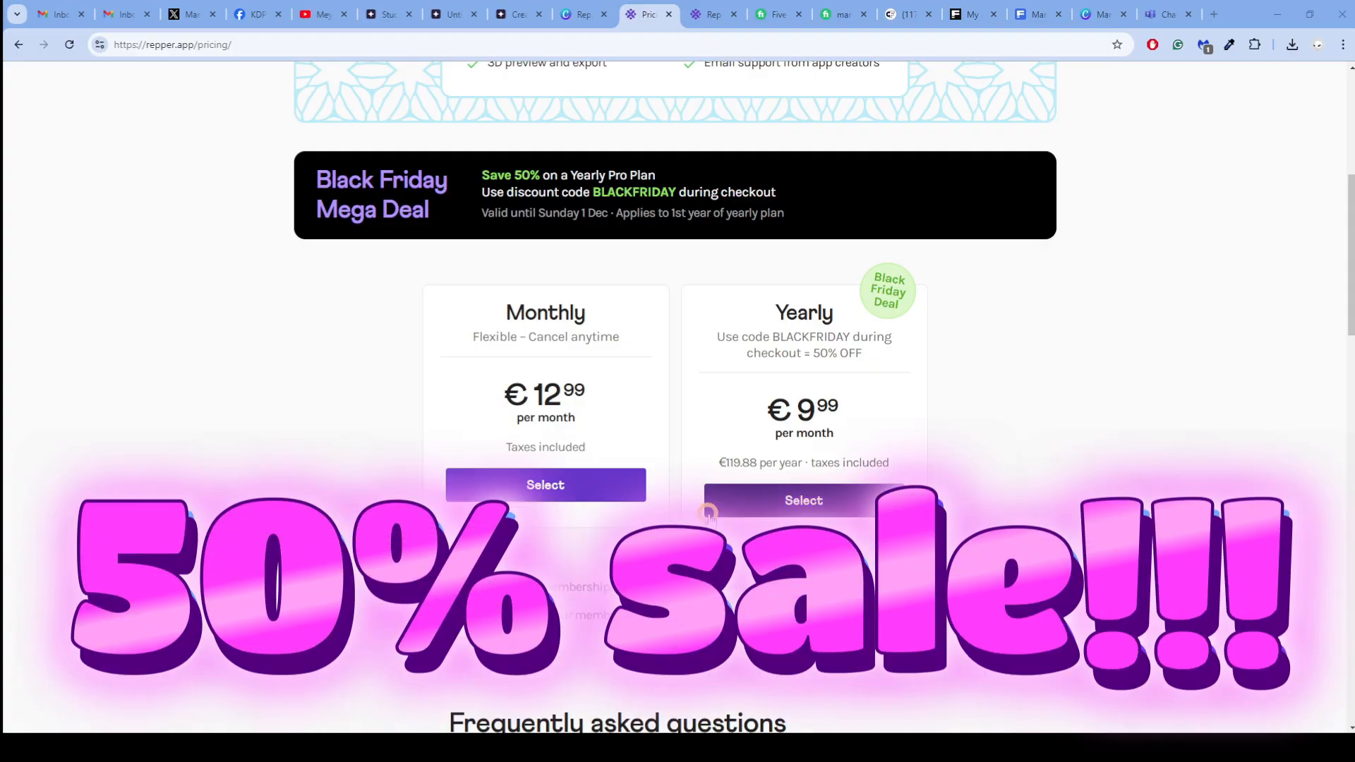
# Step: Review the Repper pricing offer and the Repper tutorial results on YouTube, returning to the geometric patterns slide in Canva
pyautogui.scroll(4, 704, 480)
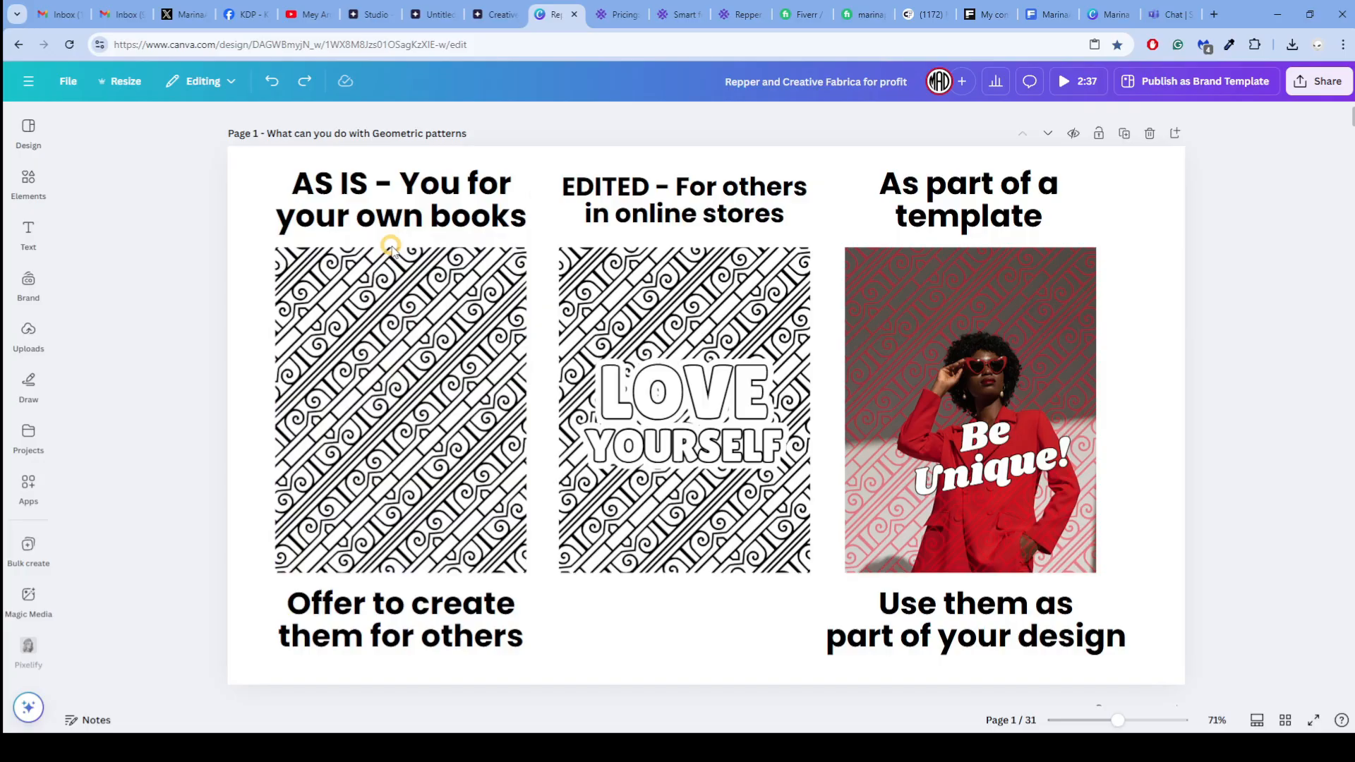
pyautogui.click(307, 15)
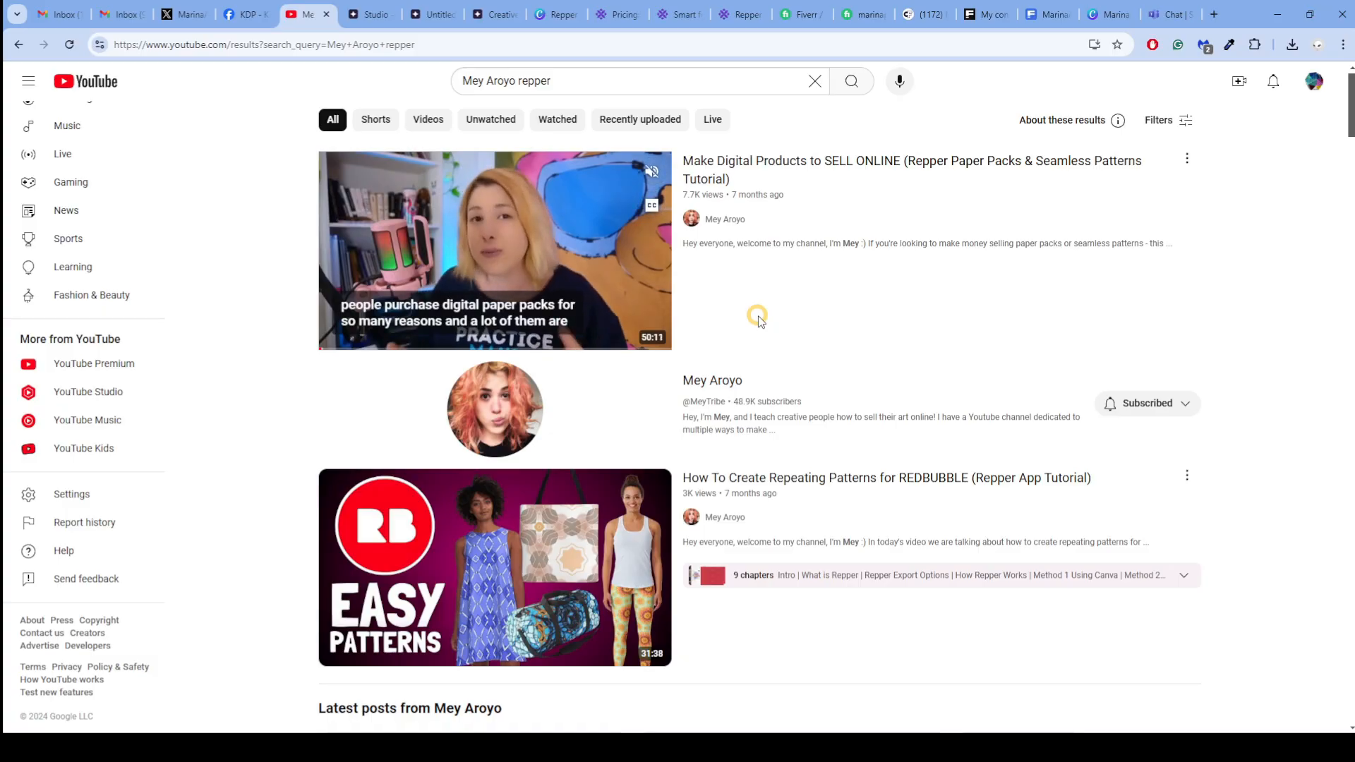
pyautogui.click(555, 14)
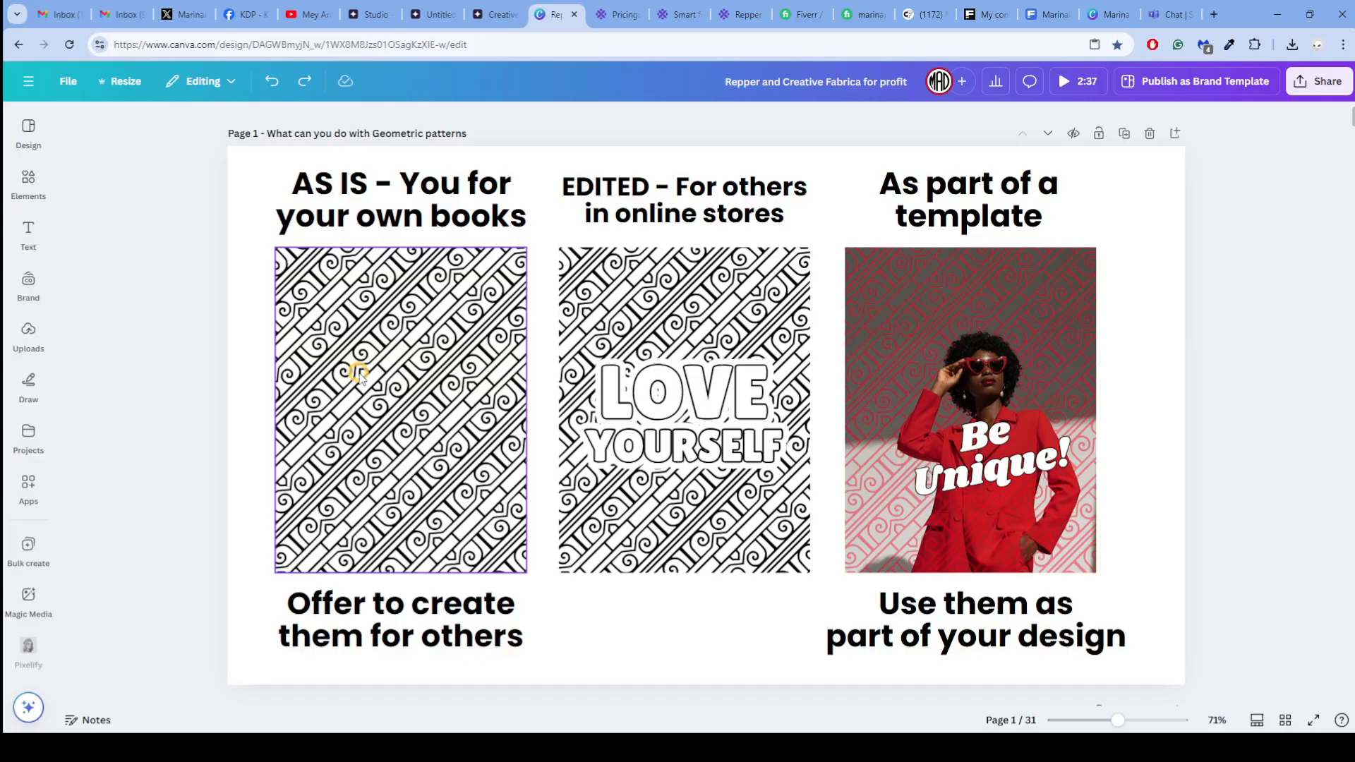
pyautogui.click(403, 630)
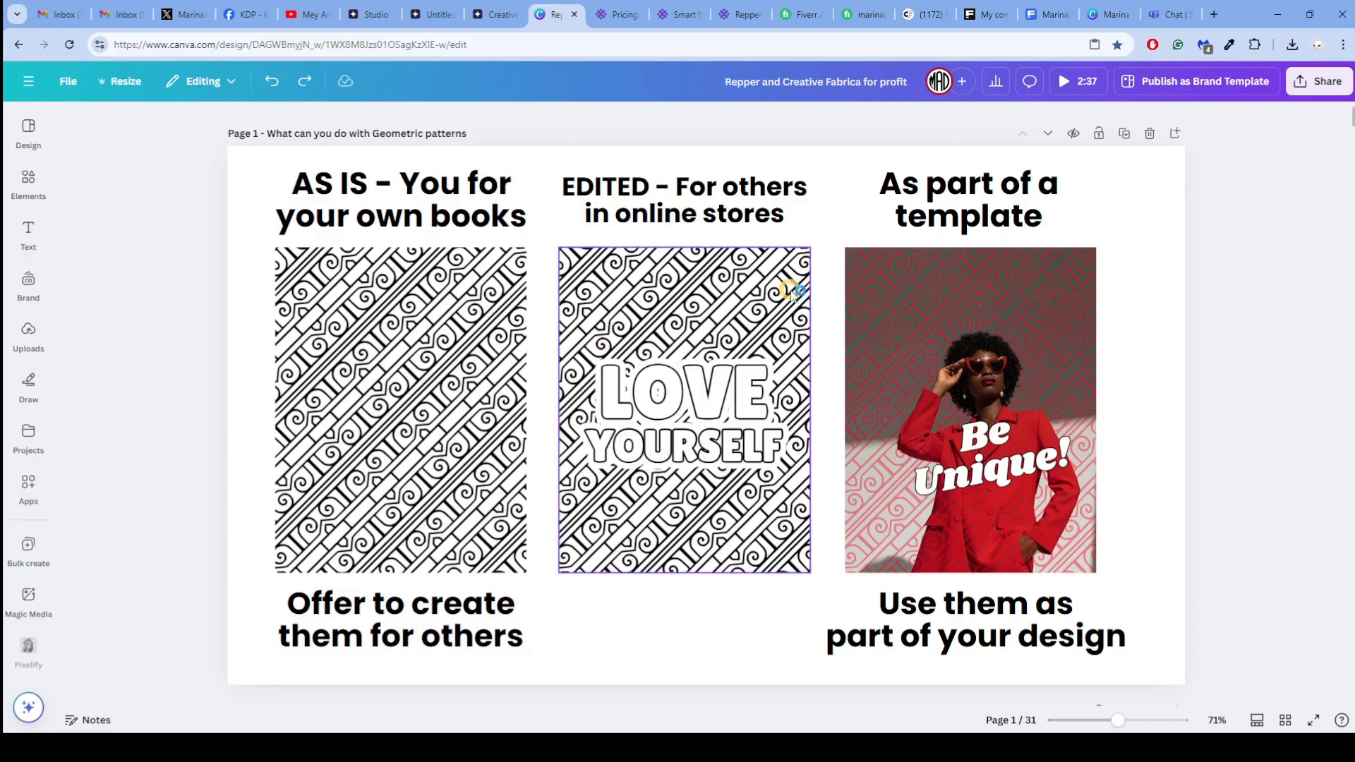
# Step: Switch to Fiverr and examine the gigs listed for "geometric patterns coloring pages" through the end of the first results page
pyautogui.click(804, 14)
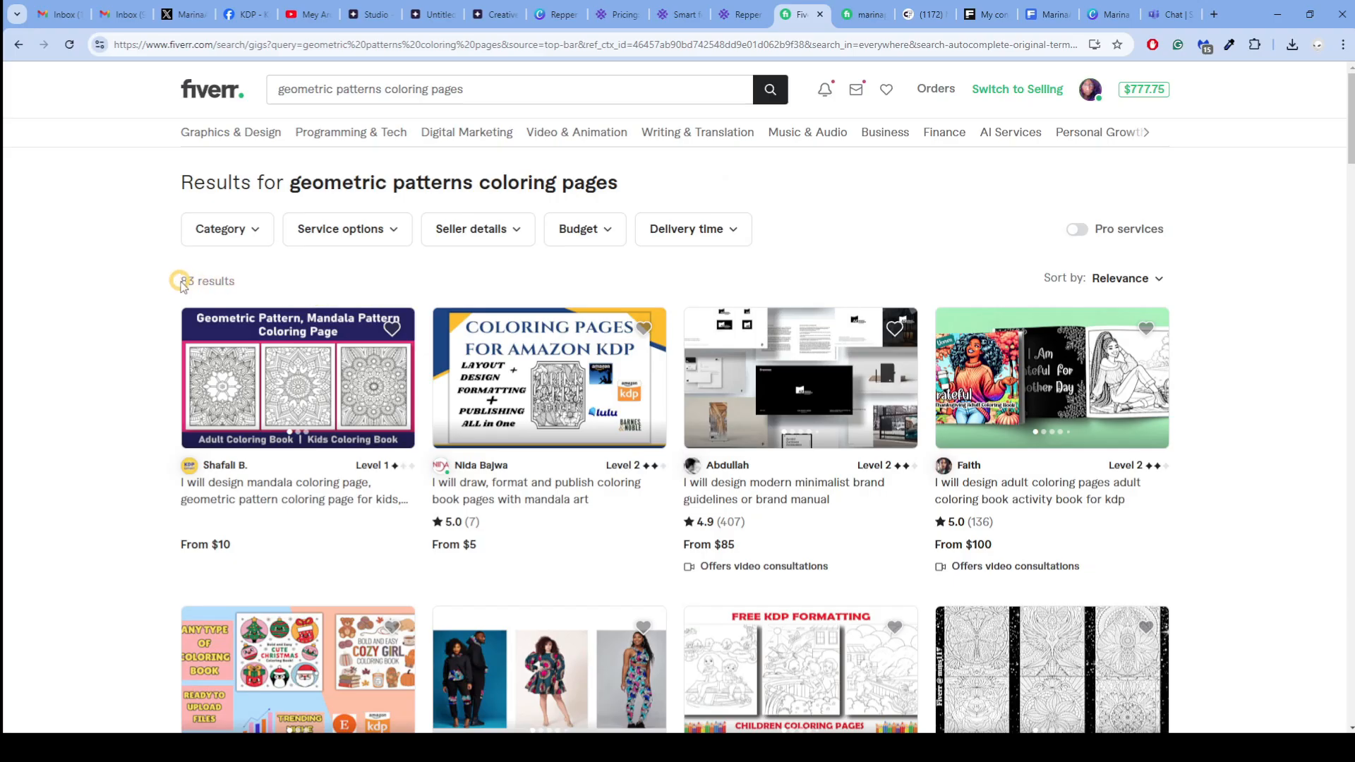
pyautogui.moveTo(177, 281); pyautogui.dragTo(276, 281)
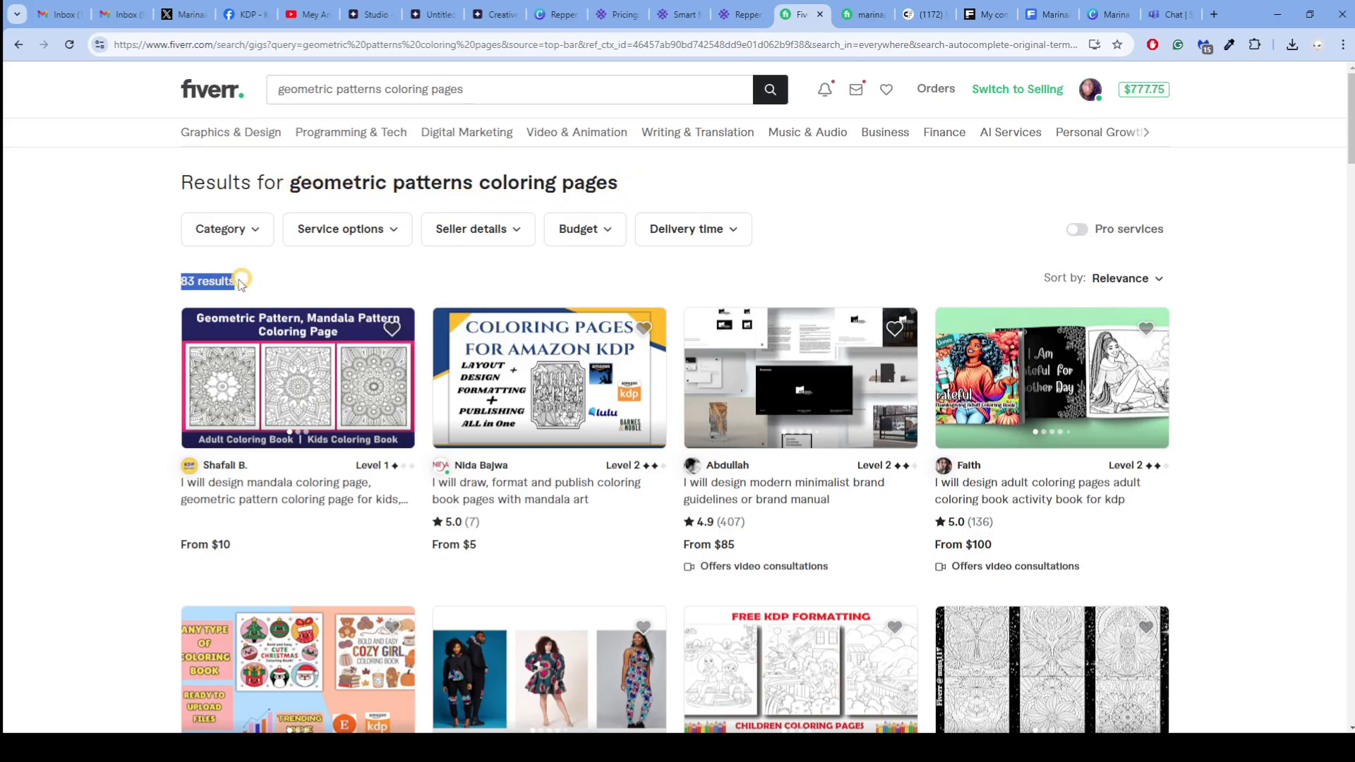
pyautogui.scroll(-2, 132, 272)
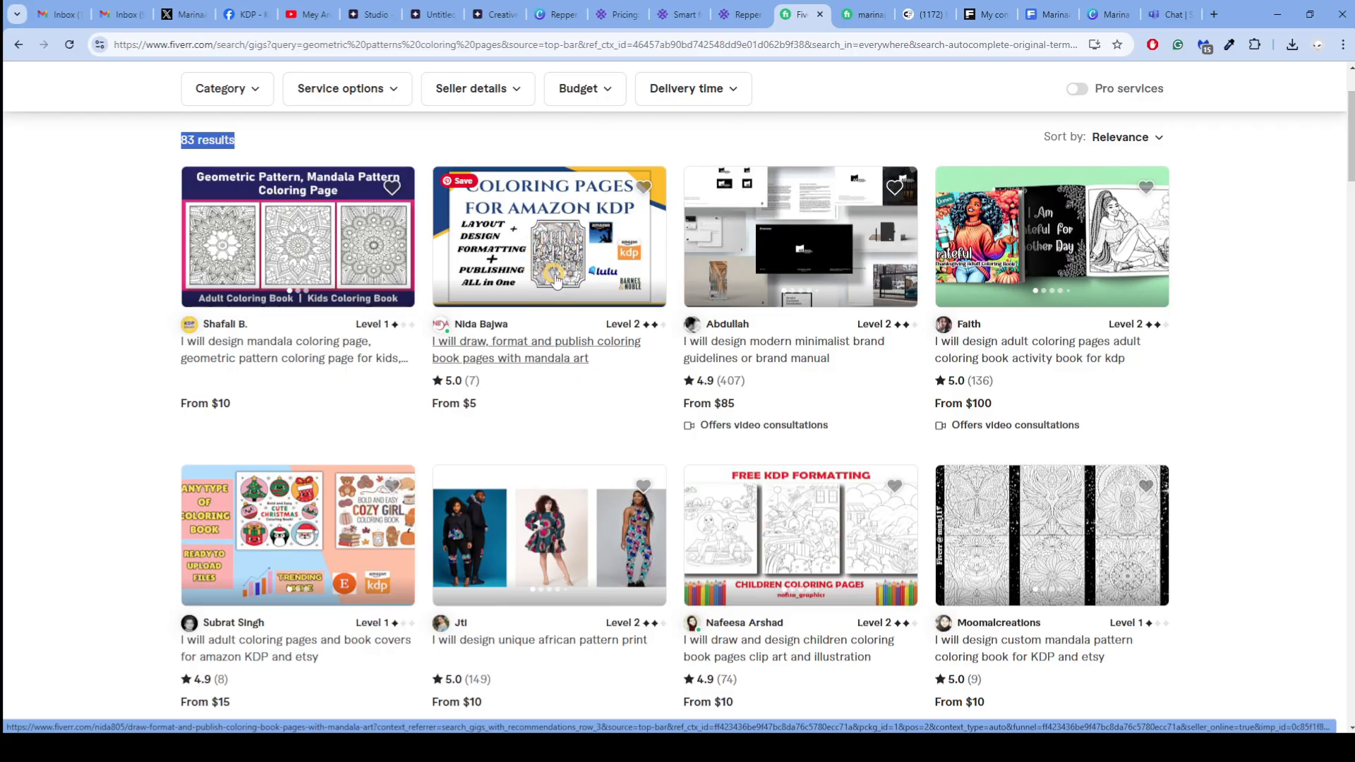
pyautogui.scroll(-4, 766, 291)
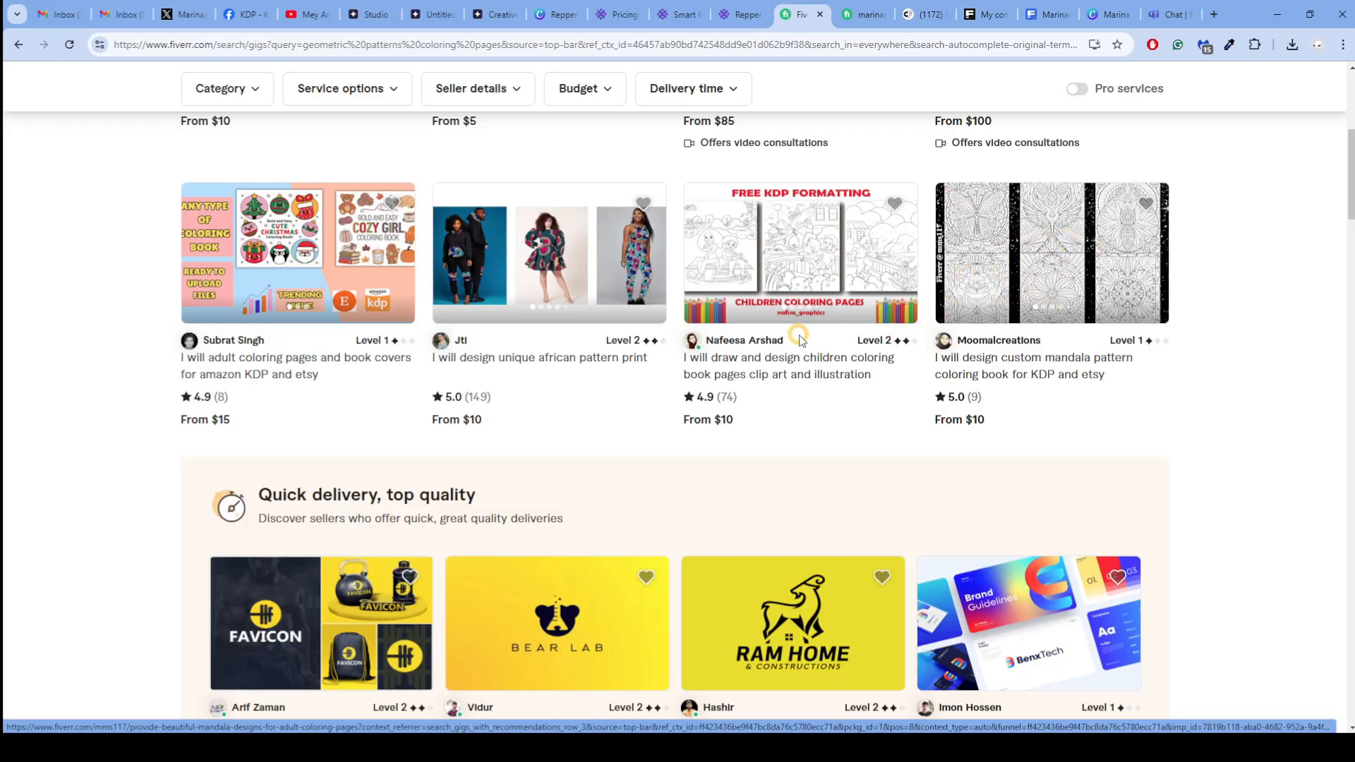
pyautogui.scroll(-6, 800, 340)
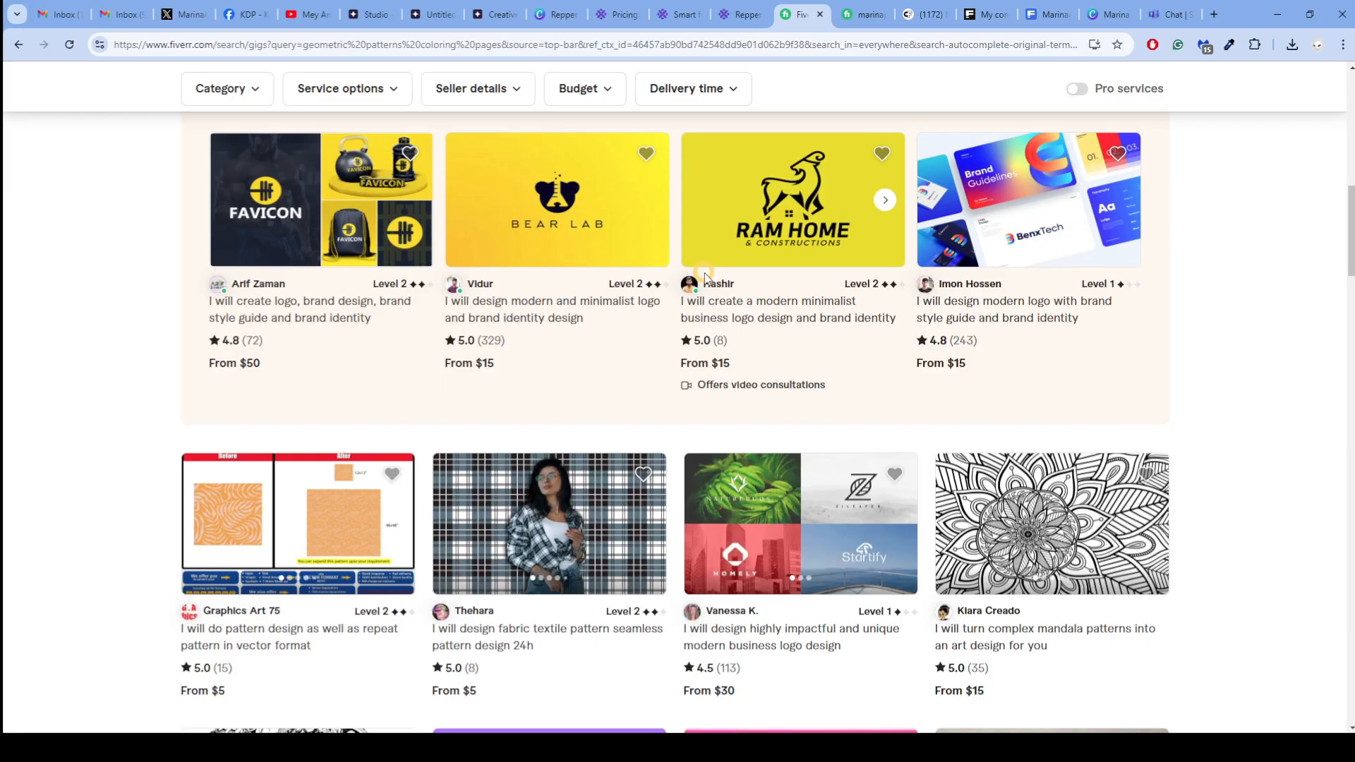
pyautogui.scroll(-3, 706, 275)
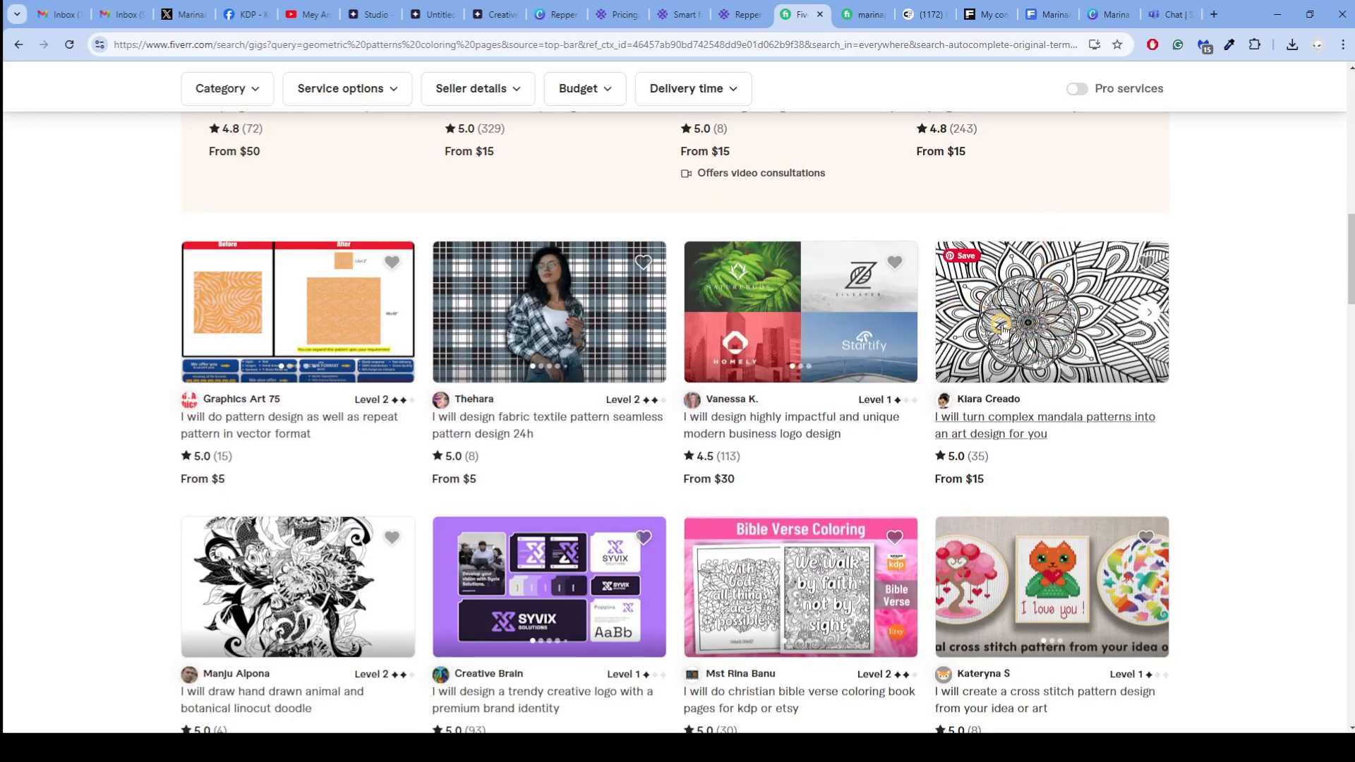
pyautogui.scroll(-3, 829, 344)
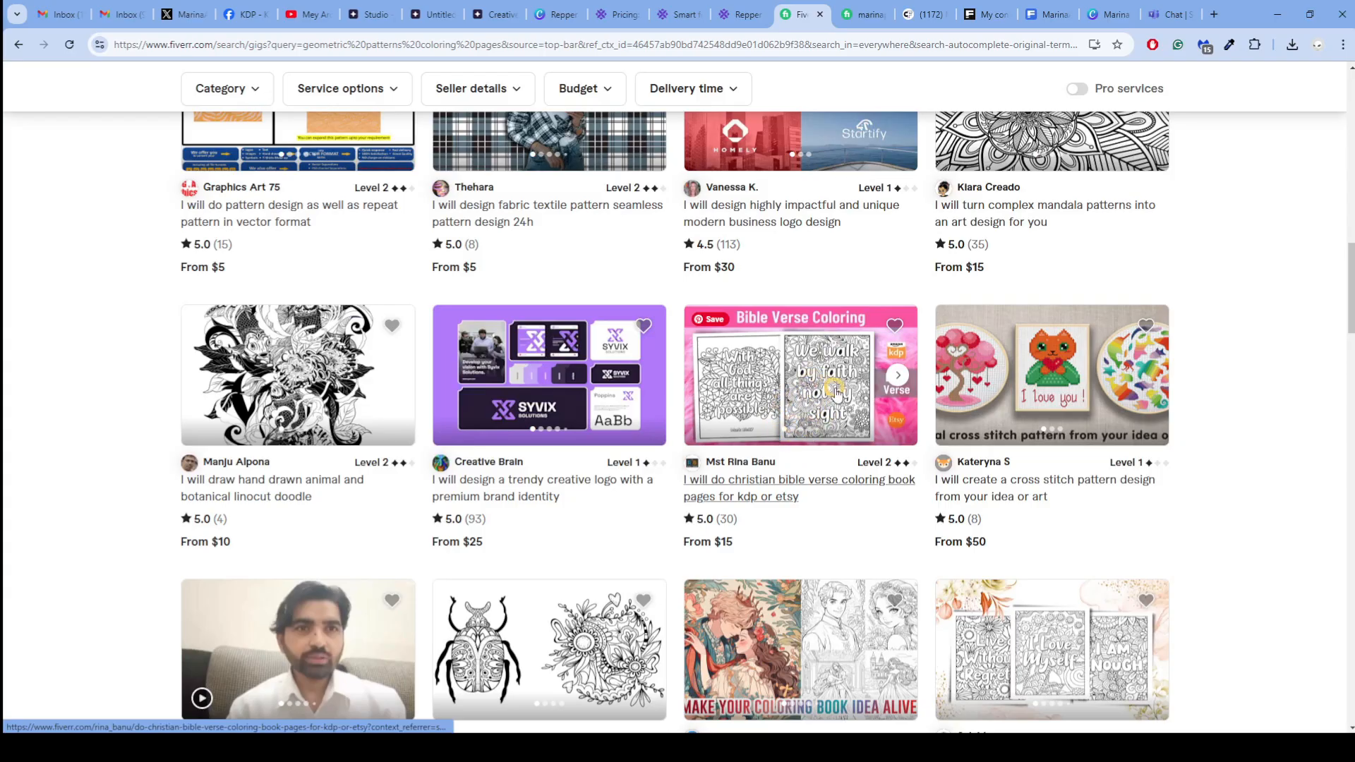
pyautogui.scroll(-6, 796, 431)
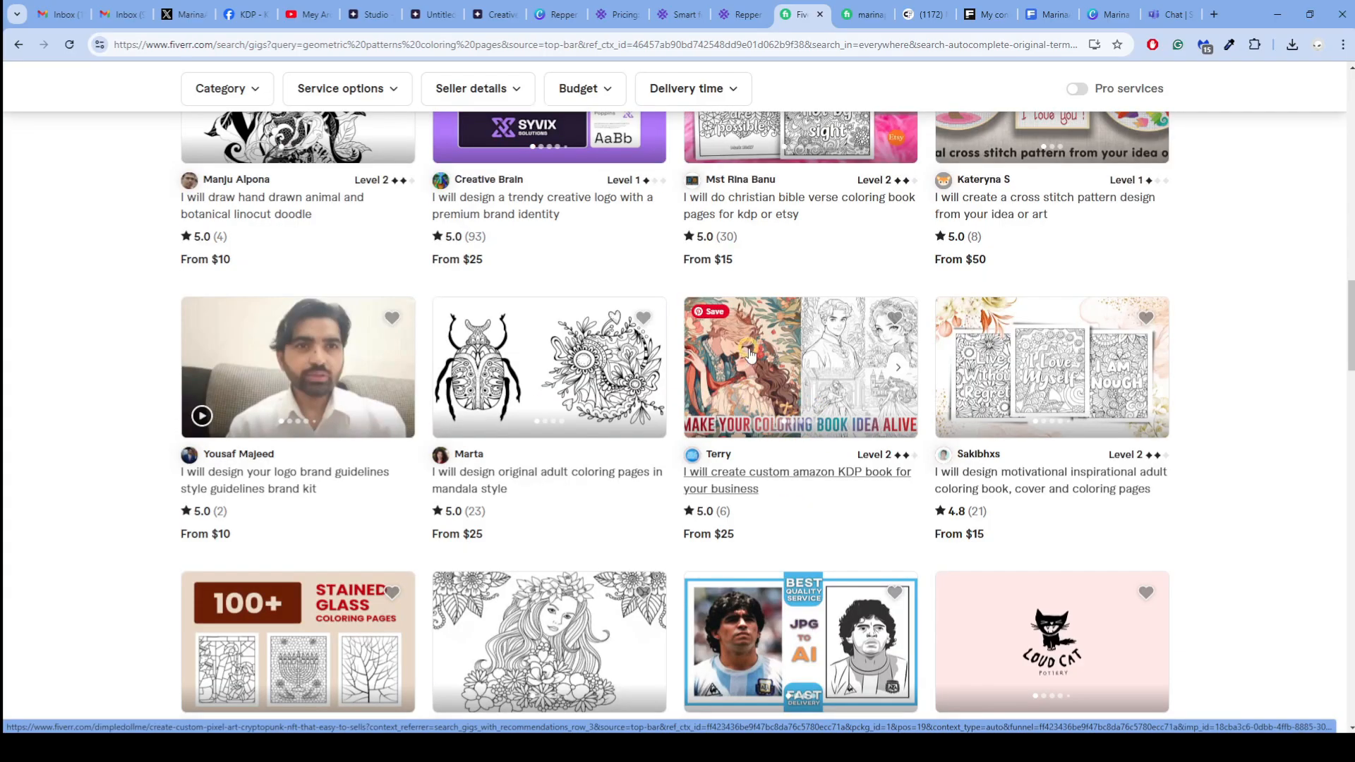
pyautogui.scroll(-9, 750, 355)
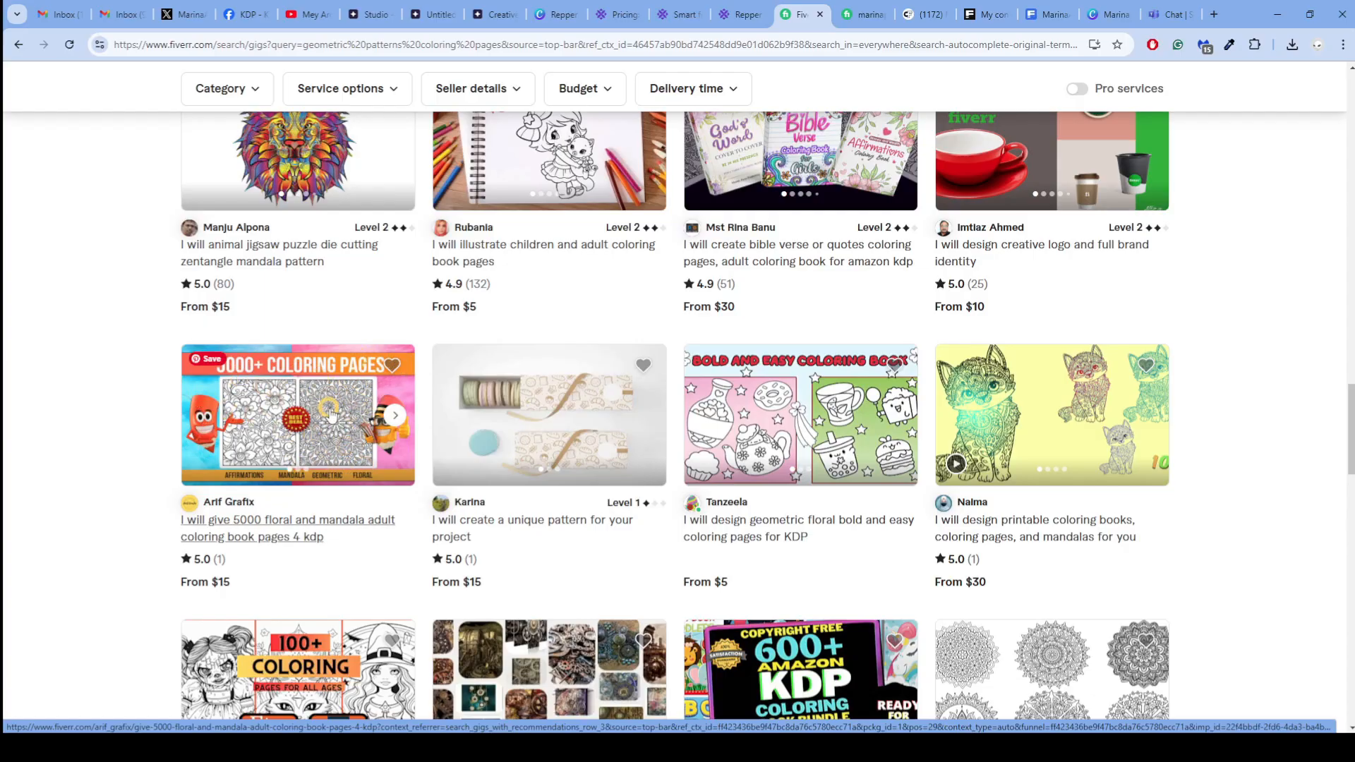
pyautogui.scroll(-6, 335, 374)
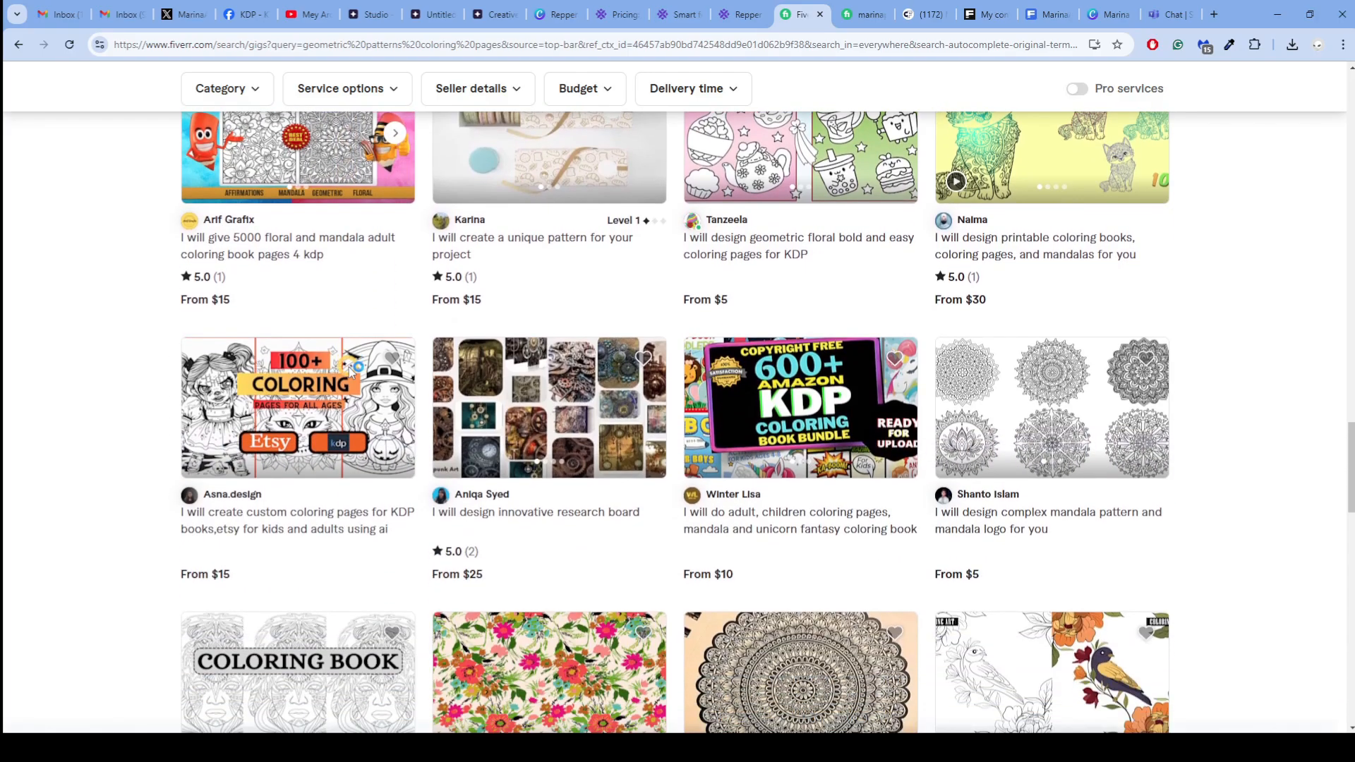
pyautogui.scroll(-5, 349, 370)
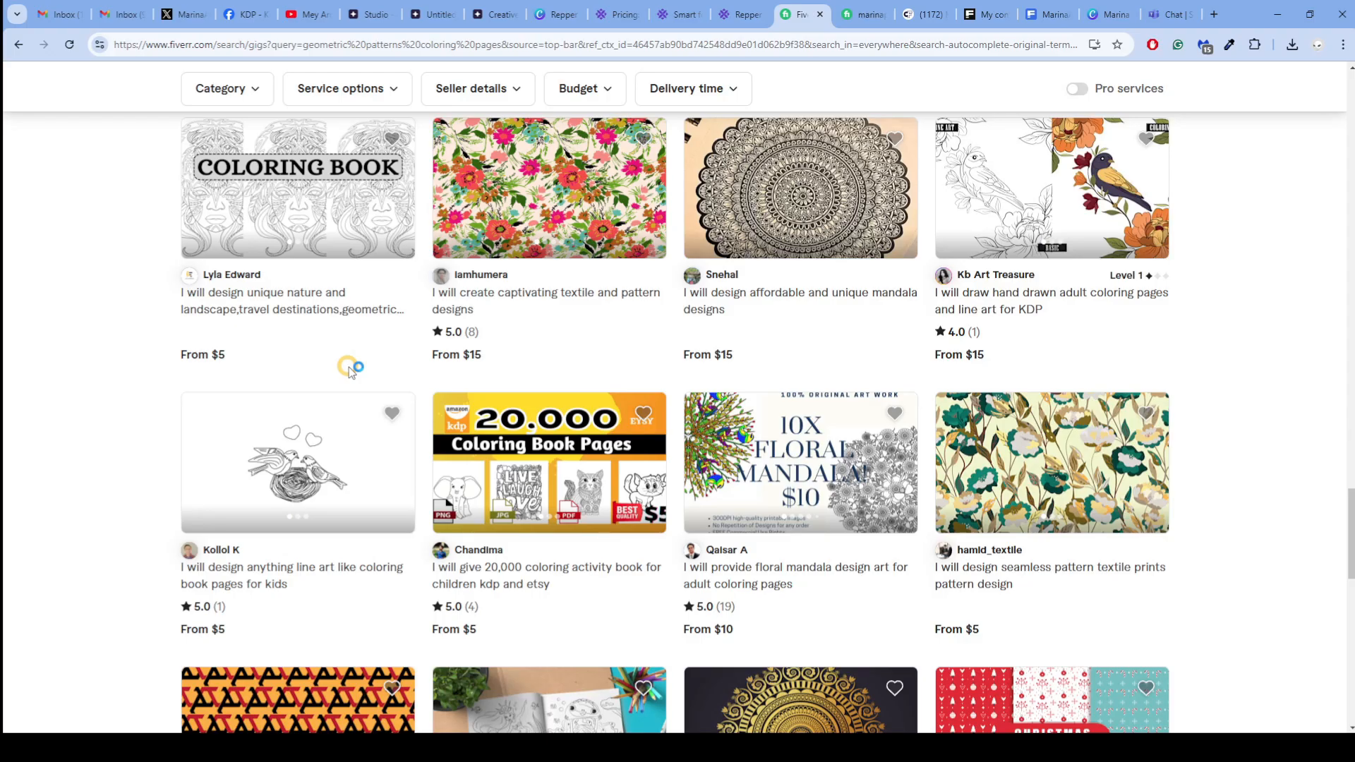
pyautogui.scroll(-4, 568, 393)
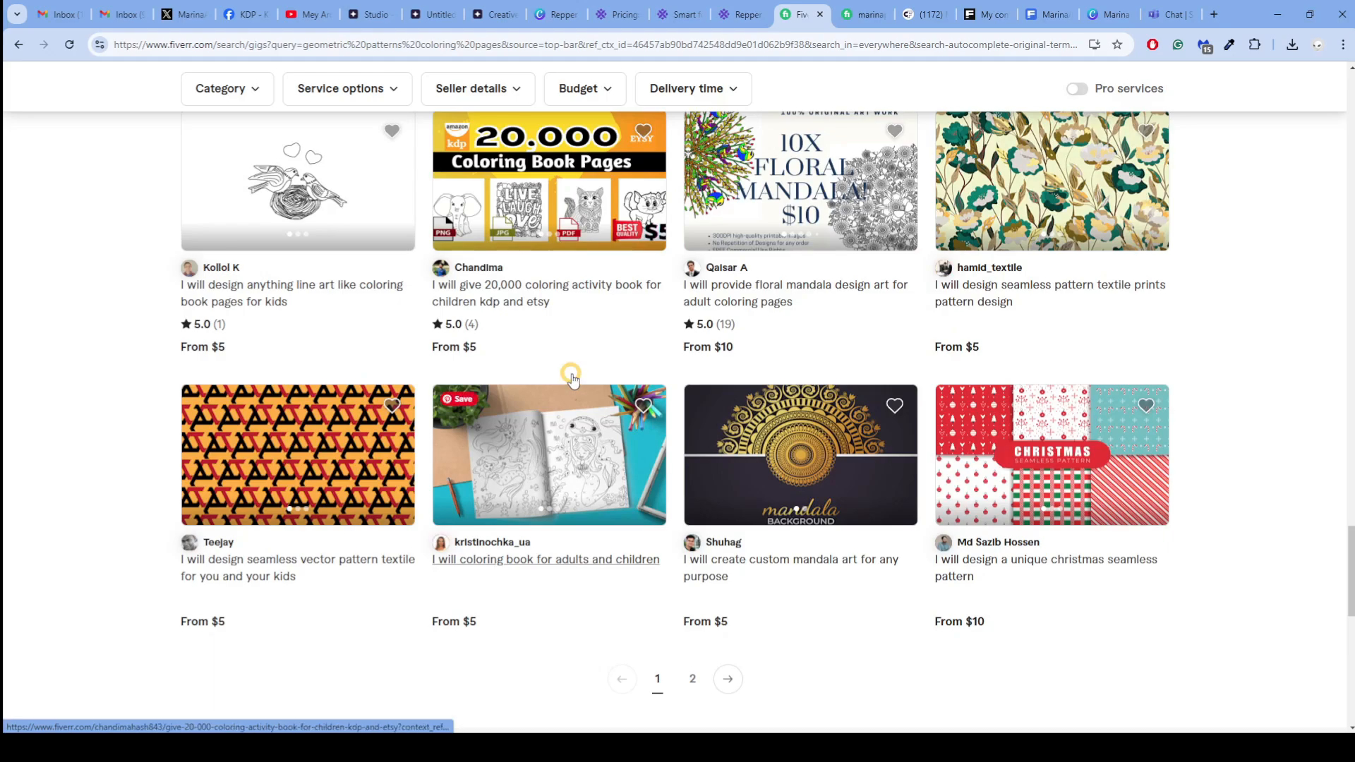
pyautogui.scroll(10, 572, 377)
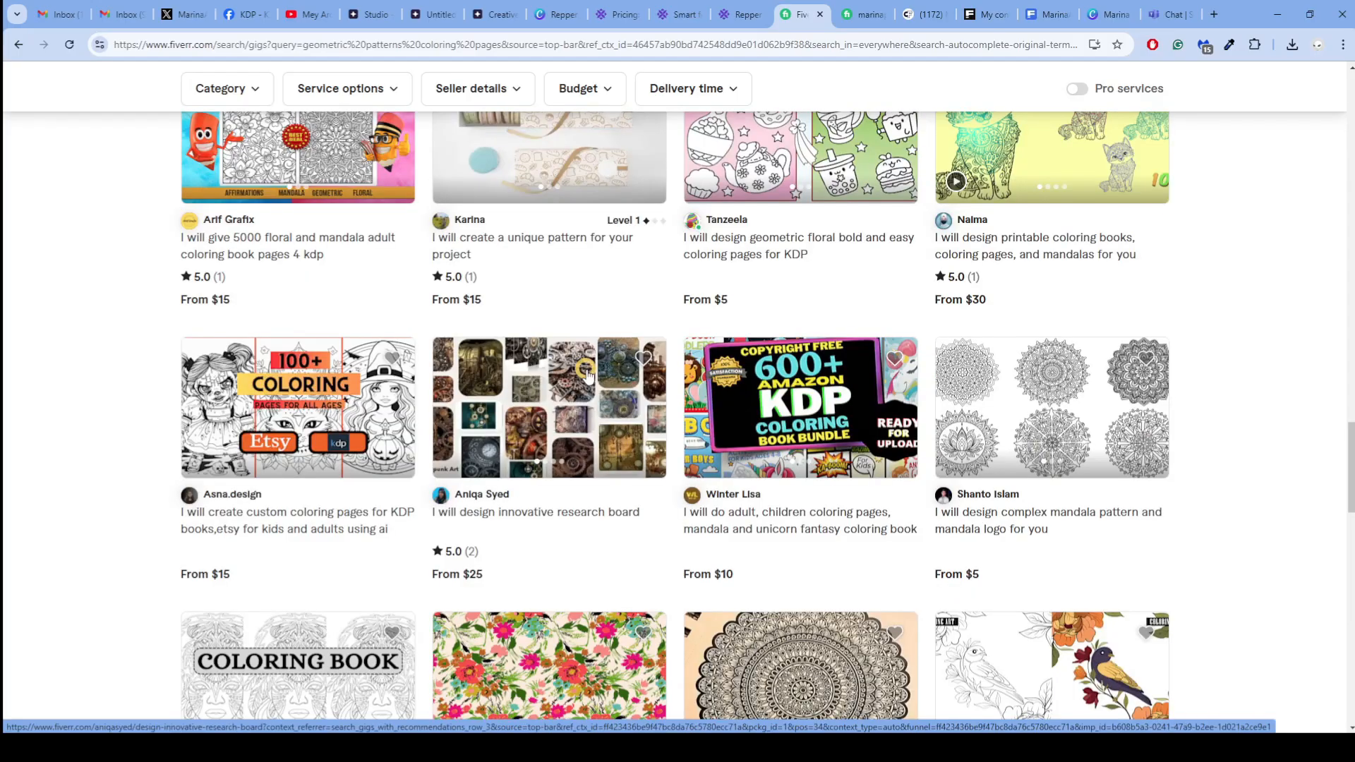
pyautogui.scroll(10, 588, 374)
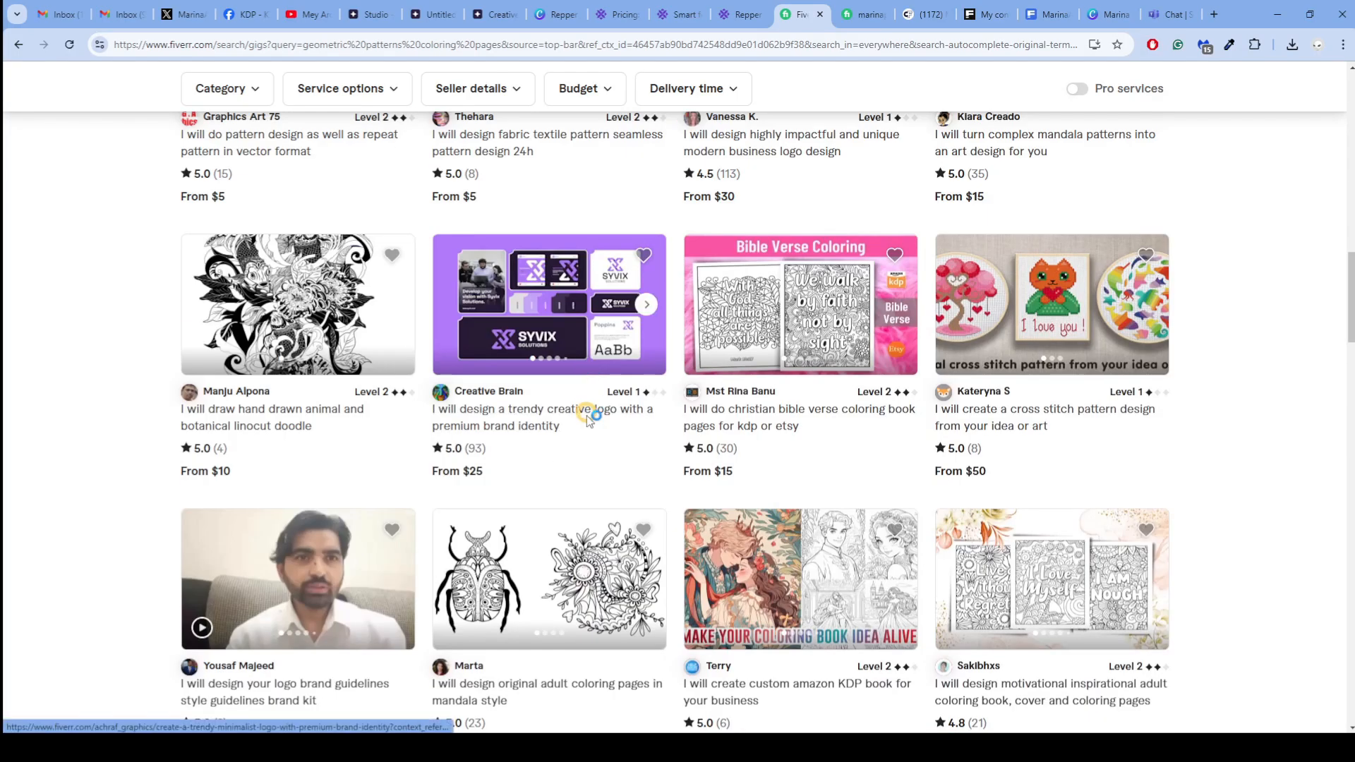
pyautogui.scroll(12, 588, 416)
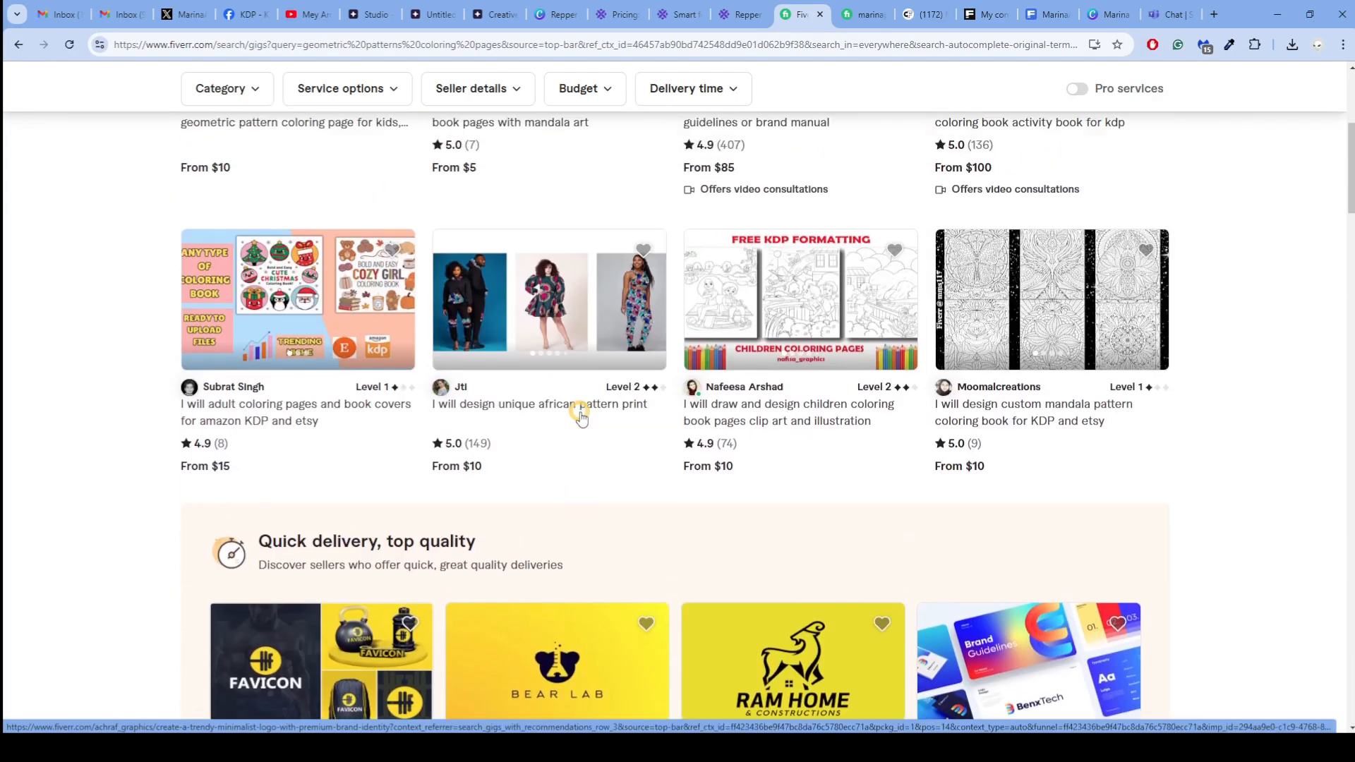
pyautogui.scroll(5, 580, 417)
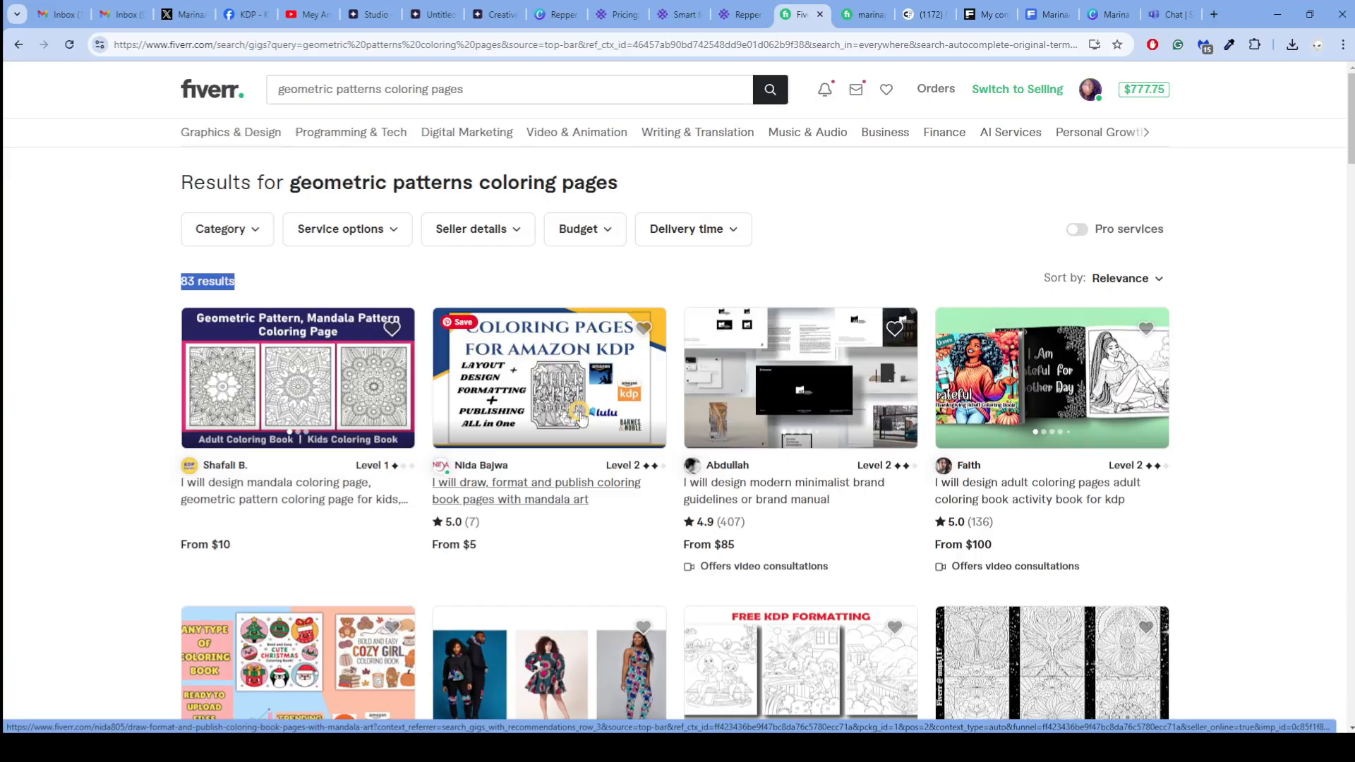
# Step: View the Marina Art Design store page on Creative Fabrica and return to the Canva presentation
pyautogui.click(862, 16)
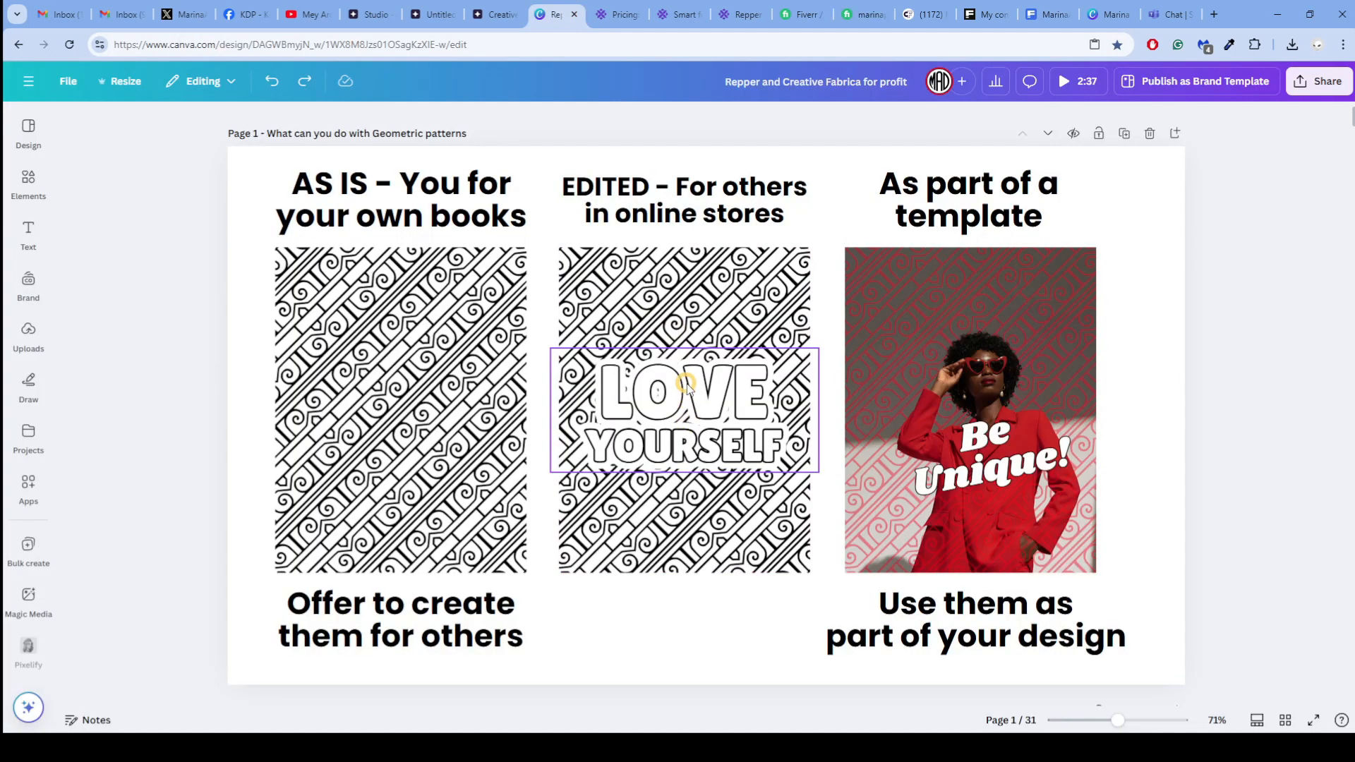
pyautogui.click(558, 14)
pyautogui.click(921, 14)
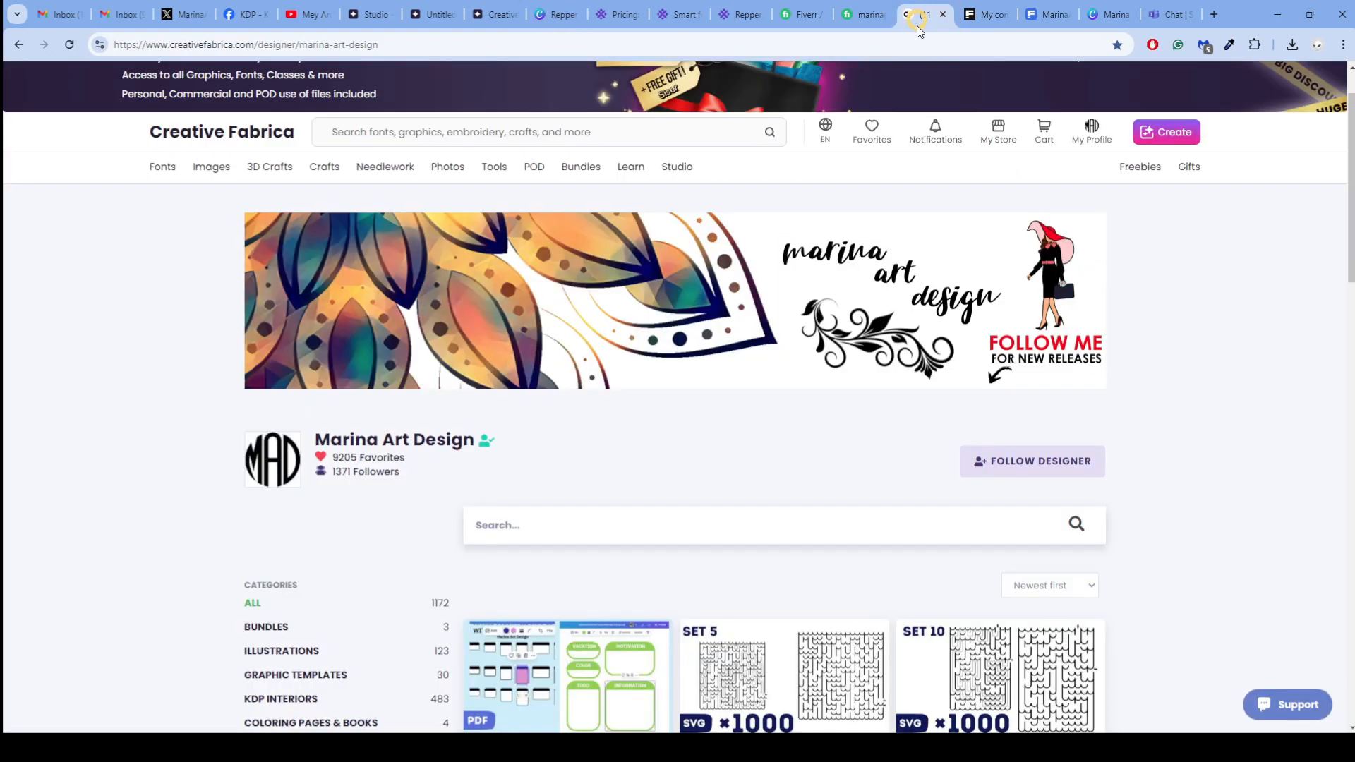
pyautogui.scroll(-4, 720, 328)
pyautogui.scroll(5, 720, 328)
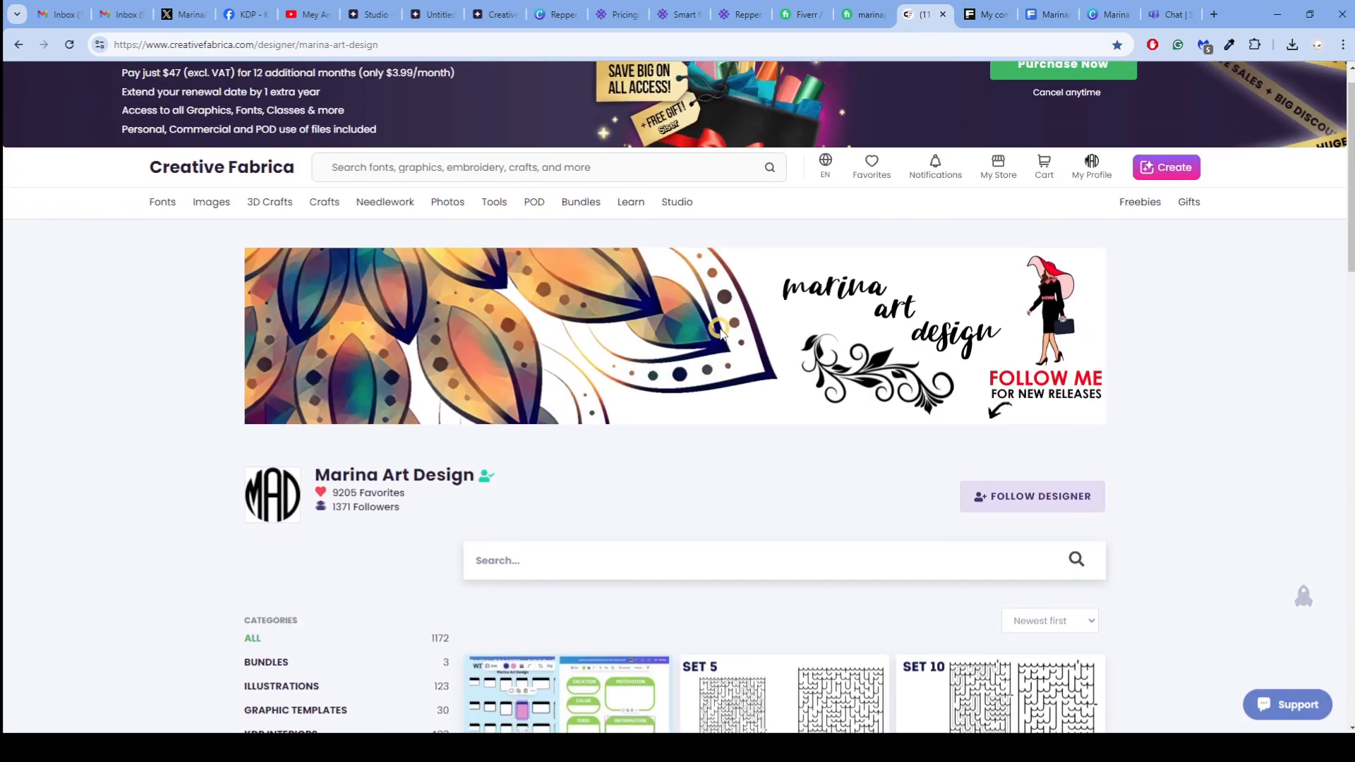
pyautogui.click(547, 14)
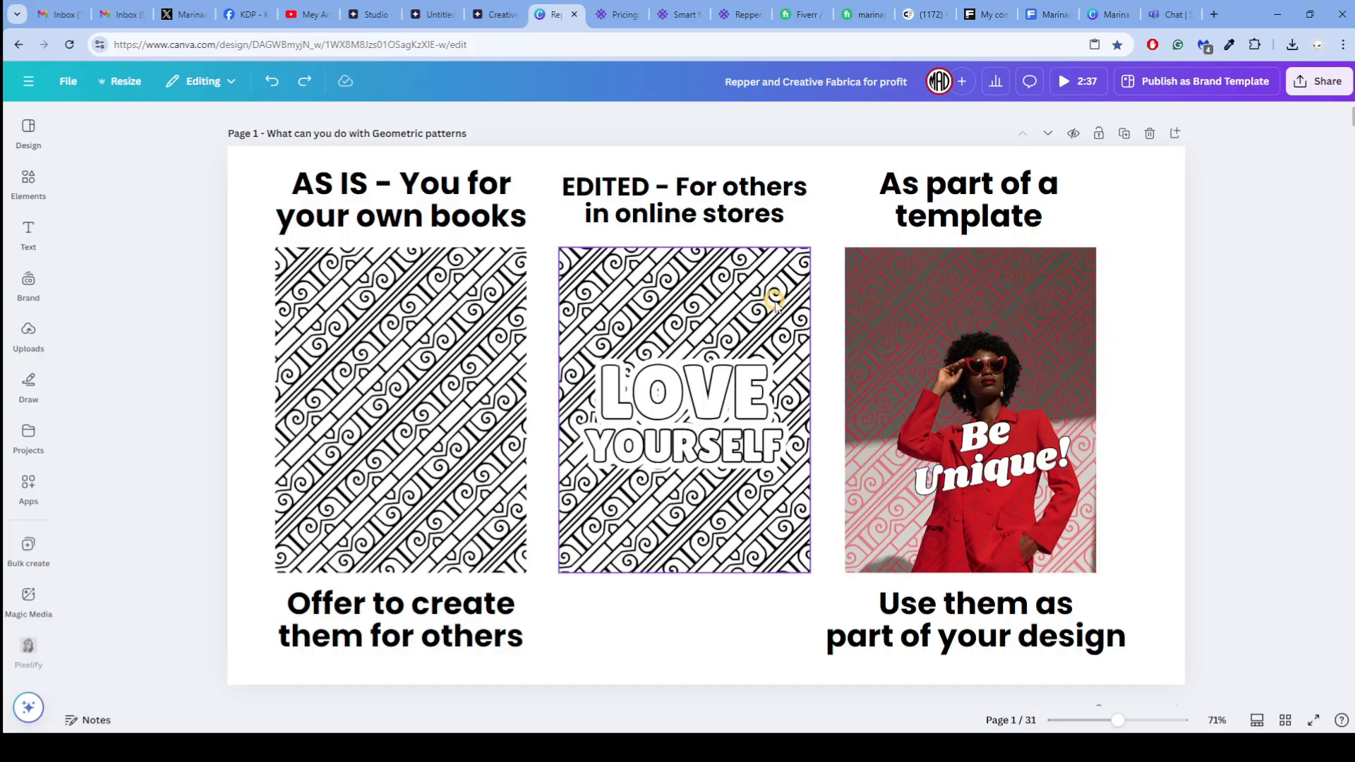
# Step: On page 2, recolor the geometric pattern overlay in the large "Be Unique!" design to light gray
pyautogui.scroll(-4, 773, 366)
pyautogui.scroll(-5, 773, 366)
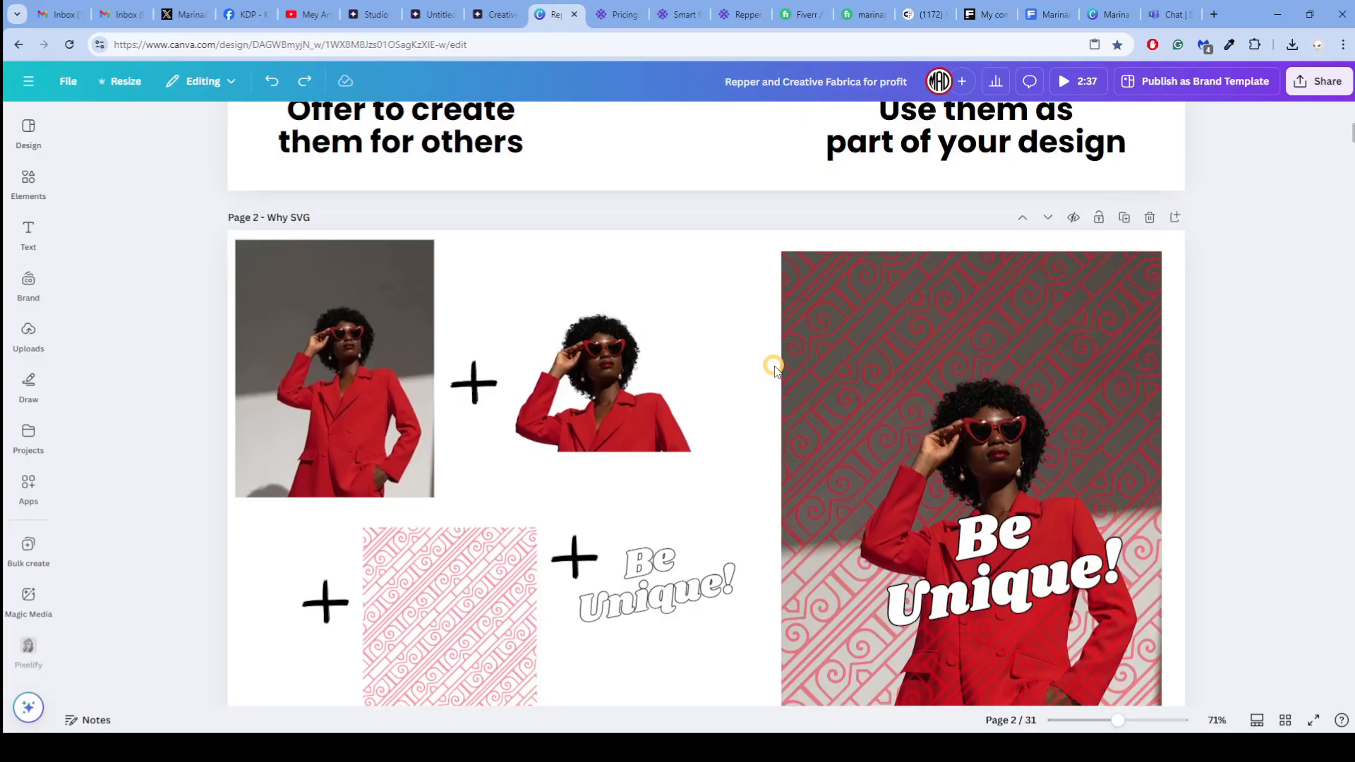
pyautogui.scroll(1, 509, 295)
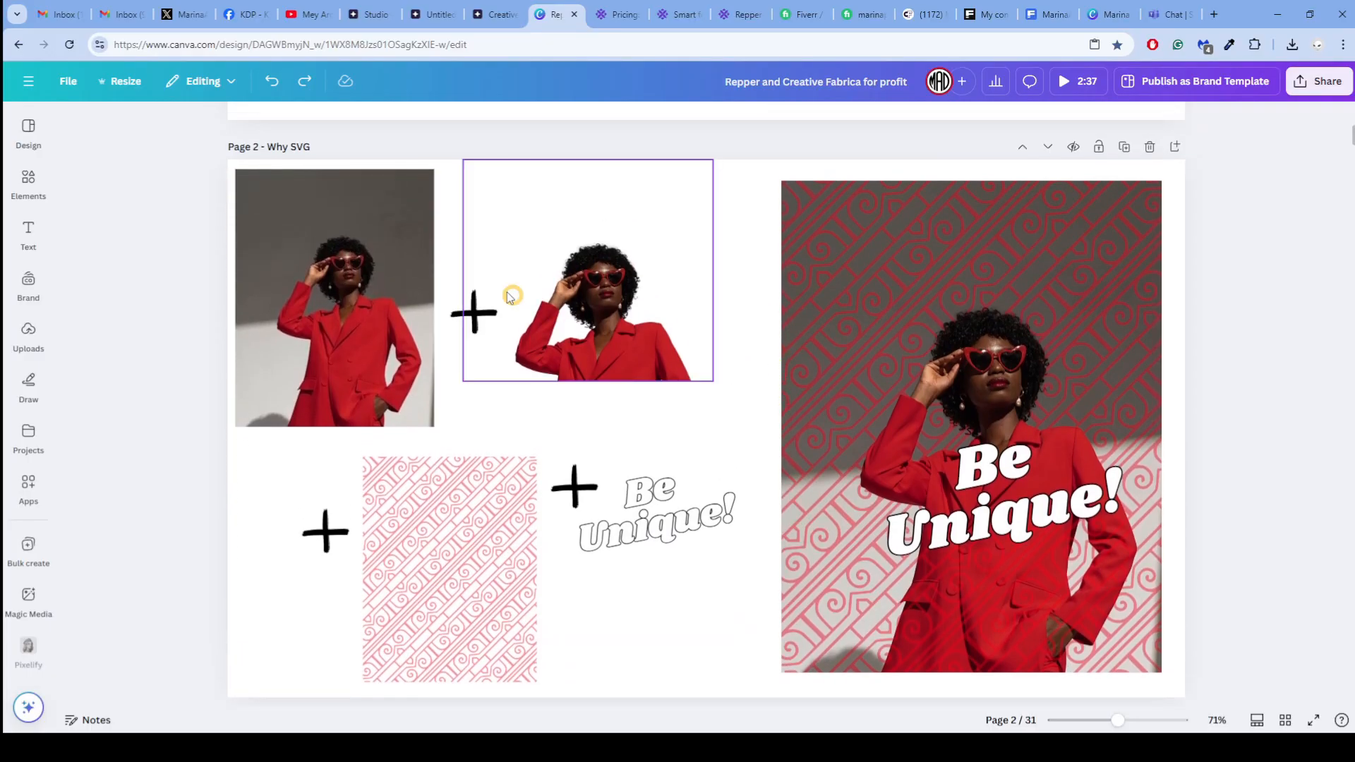
pyautogui.click(371, 271)
pyautogui.click(636, 312)
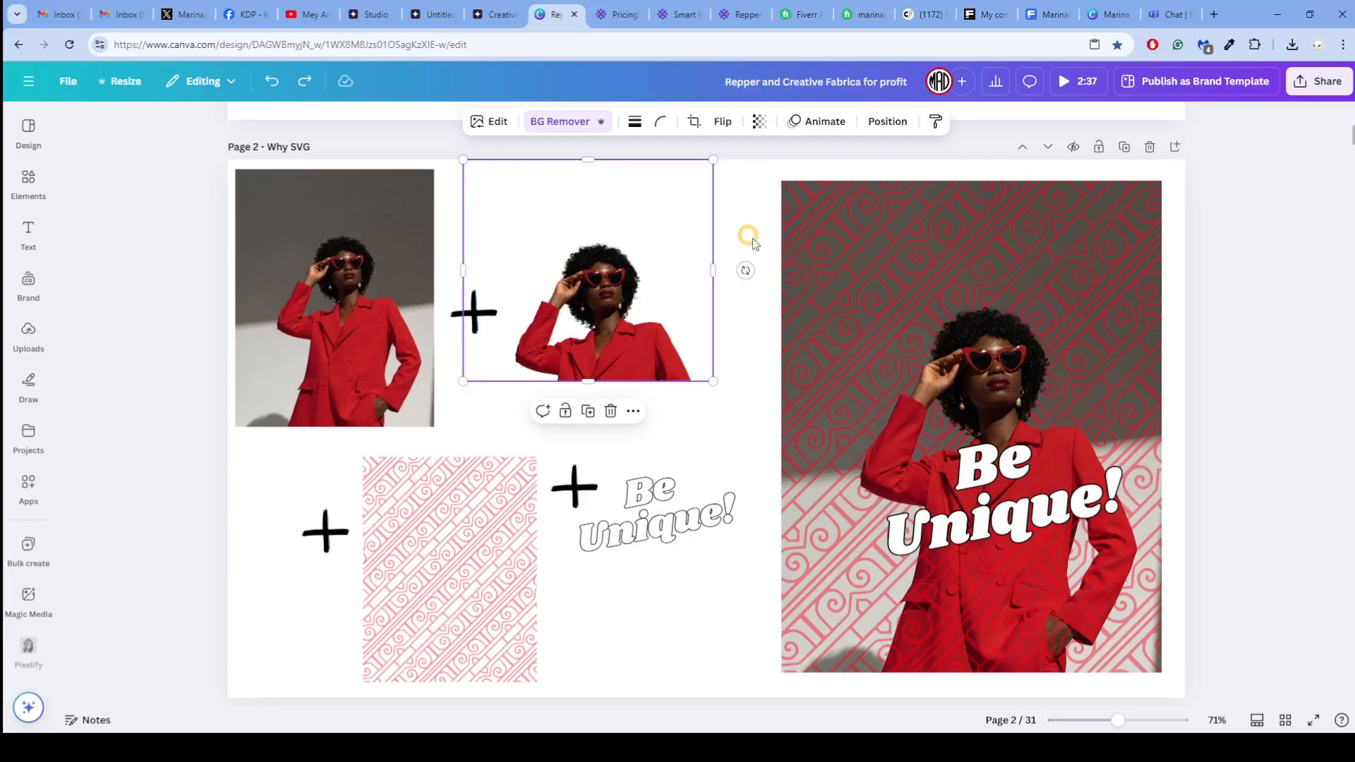
pyautogui.click(790, 479)
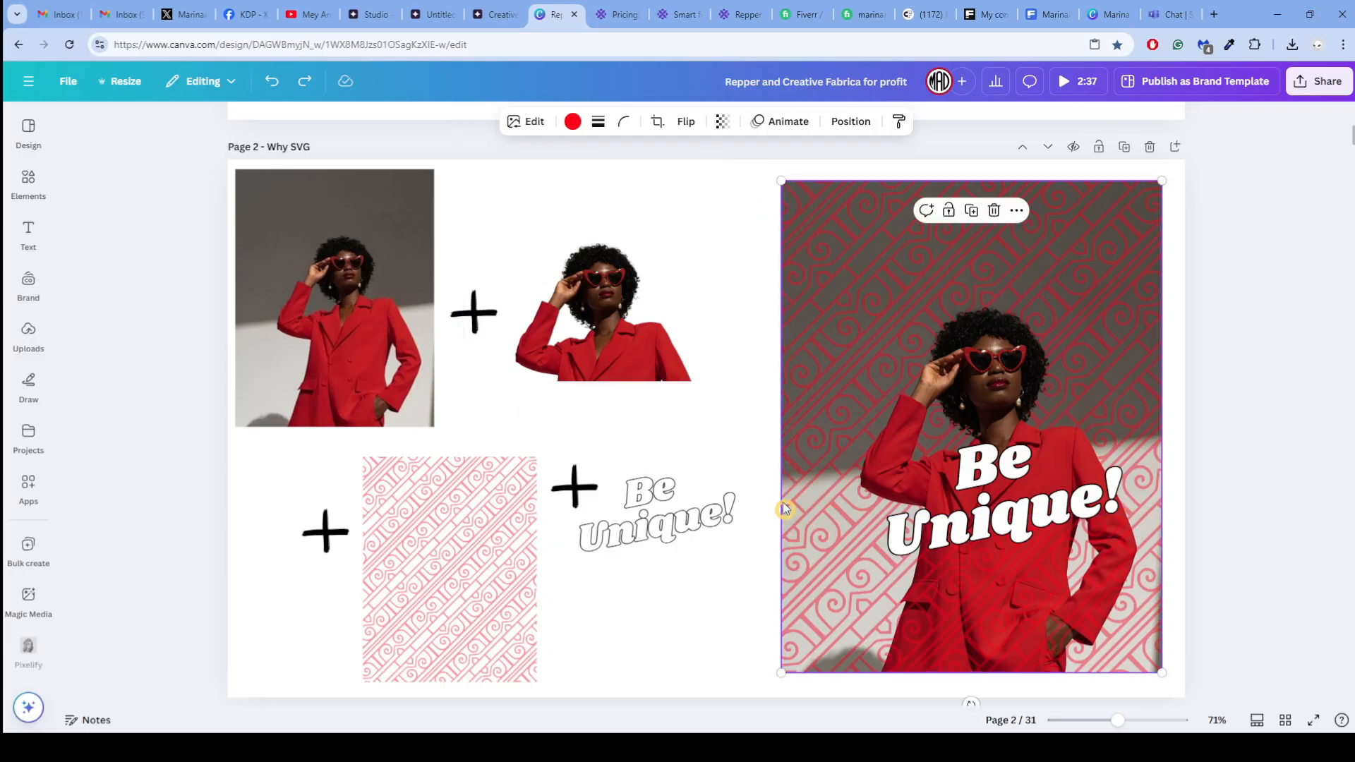
pyautogui.click(573, 125)
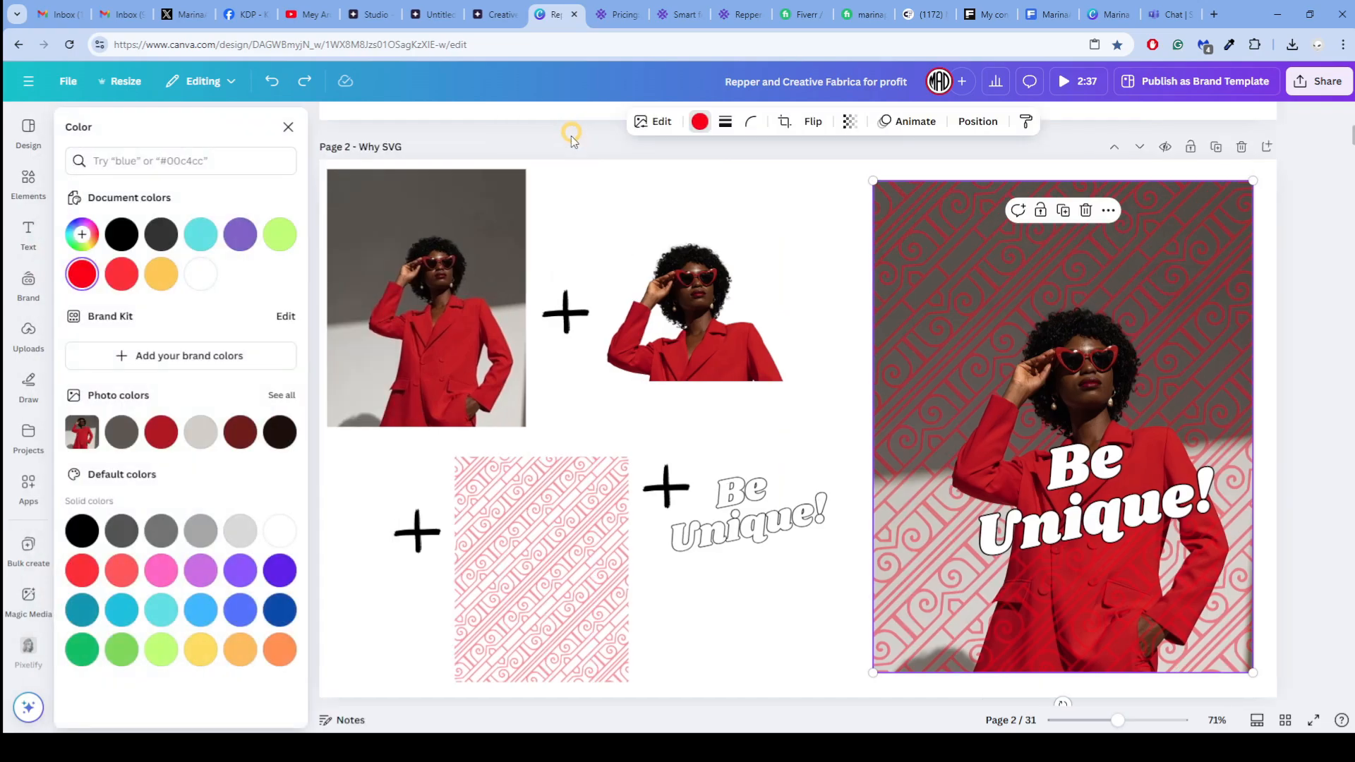
pyautogui.click(242, 540)
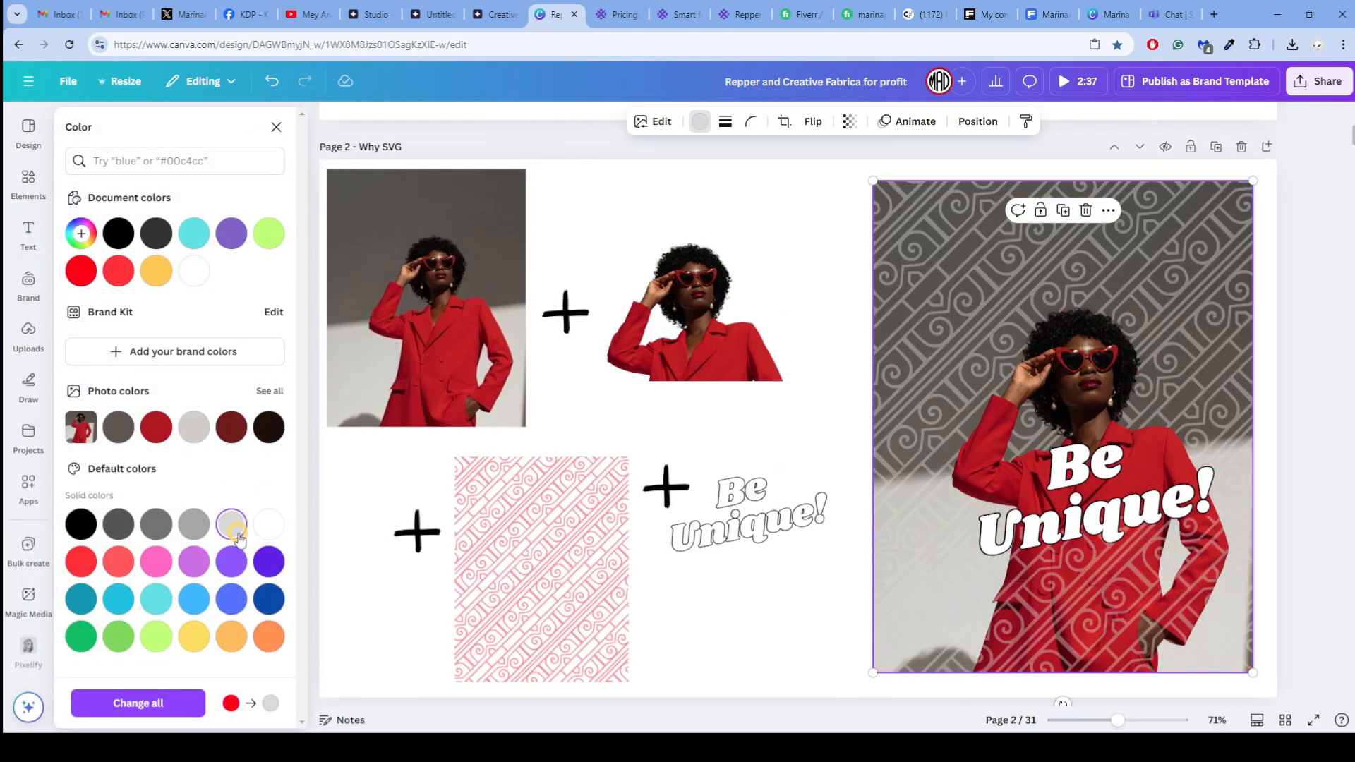
pyautogui.click(1274, 256)
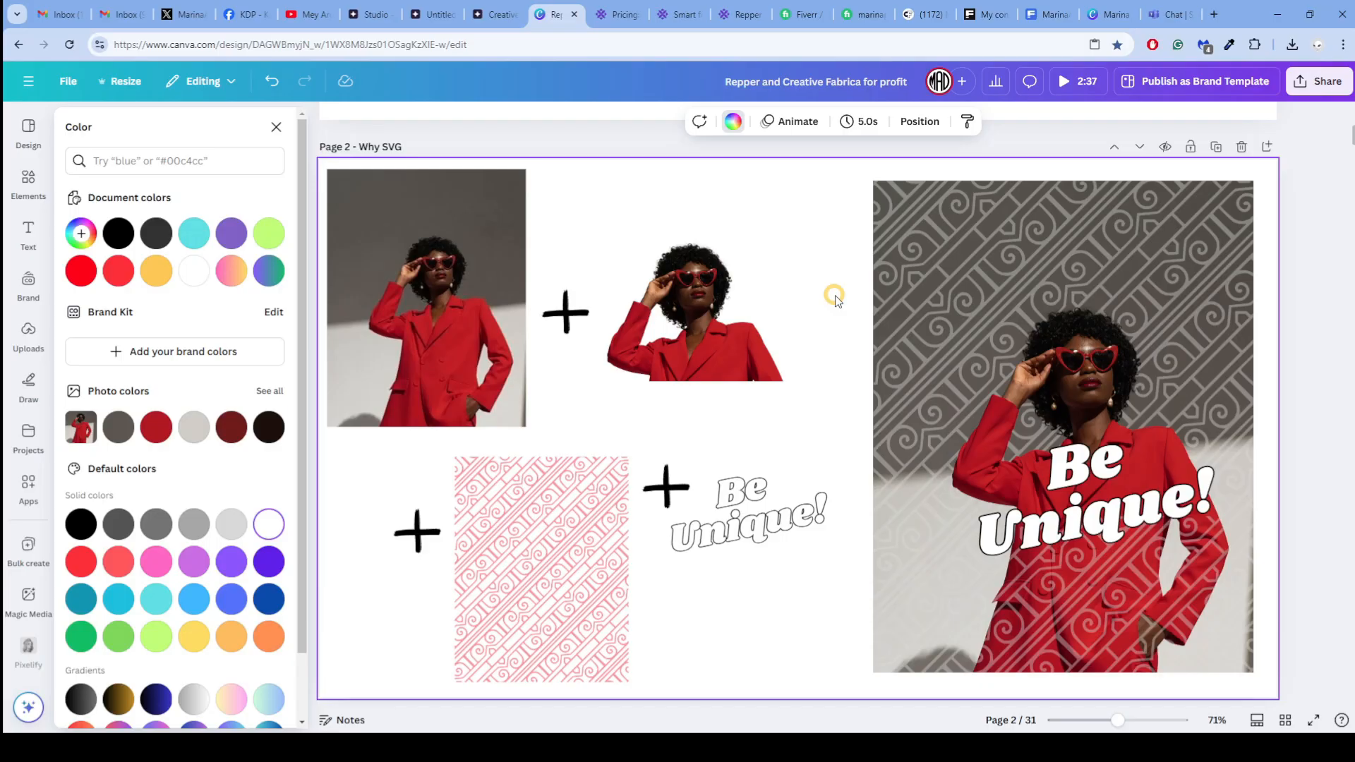
# Step: Recolor the small standalone geometric pattern on page 2 to blue and close the color options
pyautogui.click(595, 537)
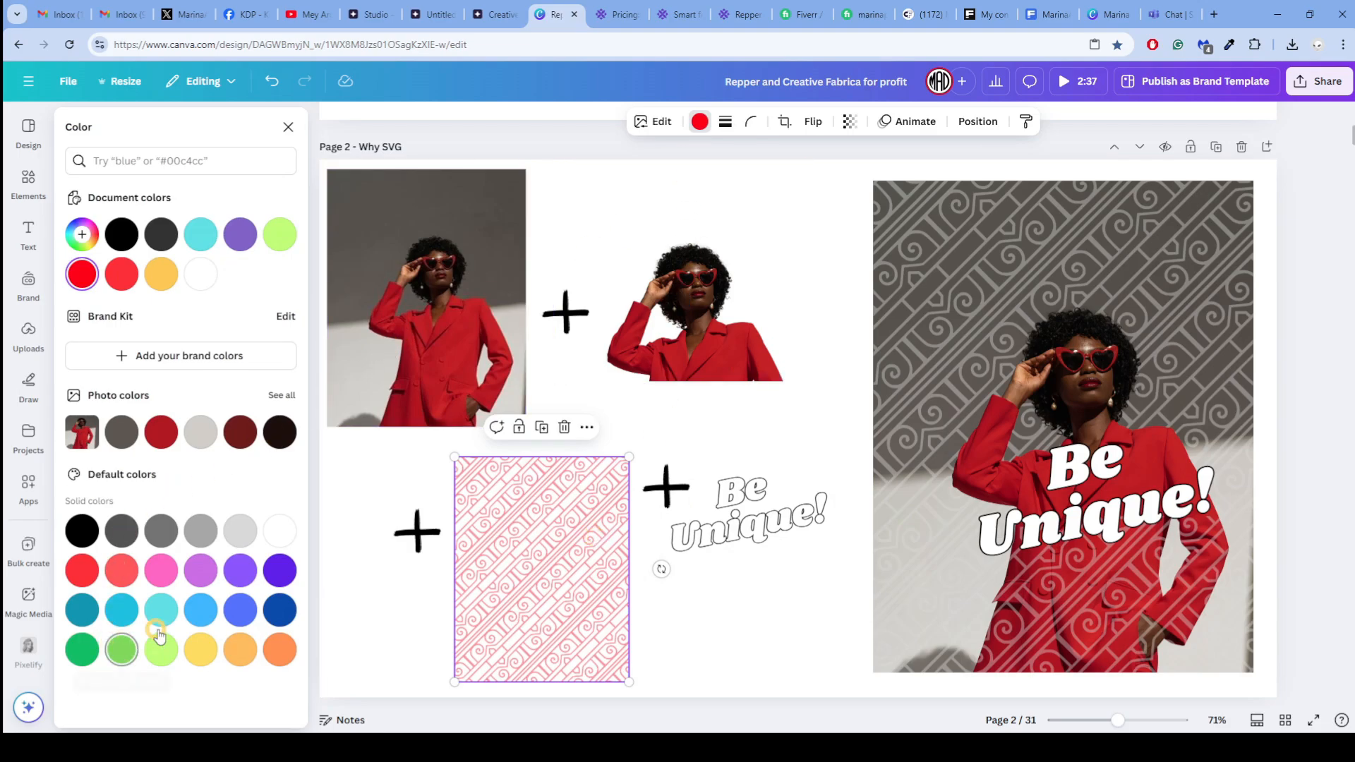
pyautogui.click(240, 610)
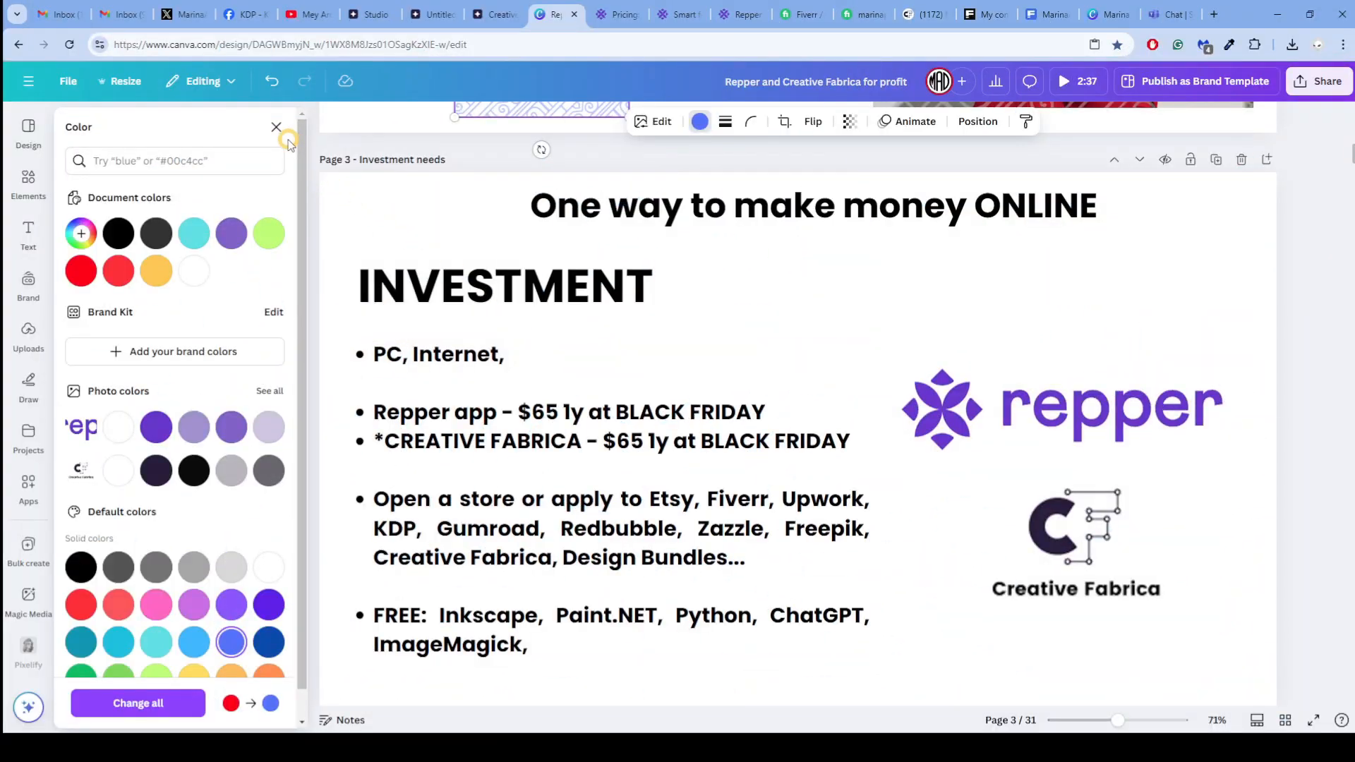
pyautogui.click(276, 127)
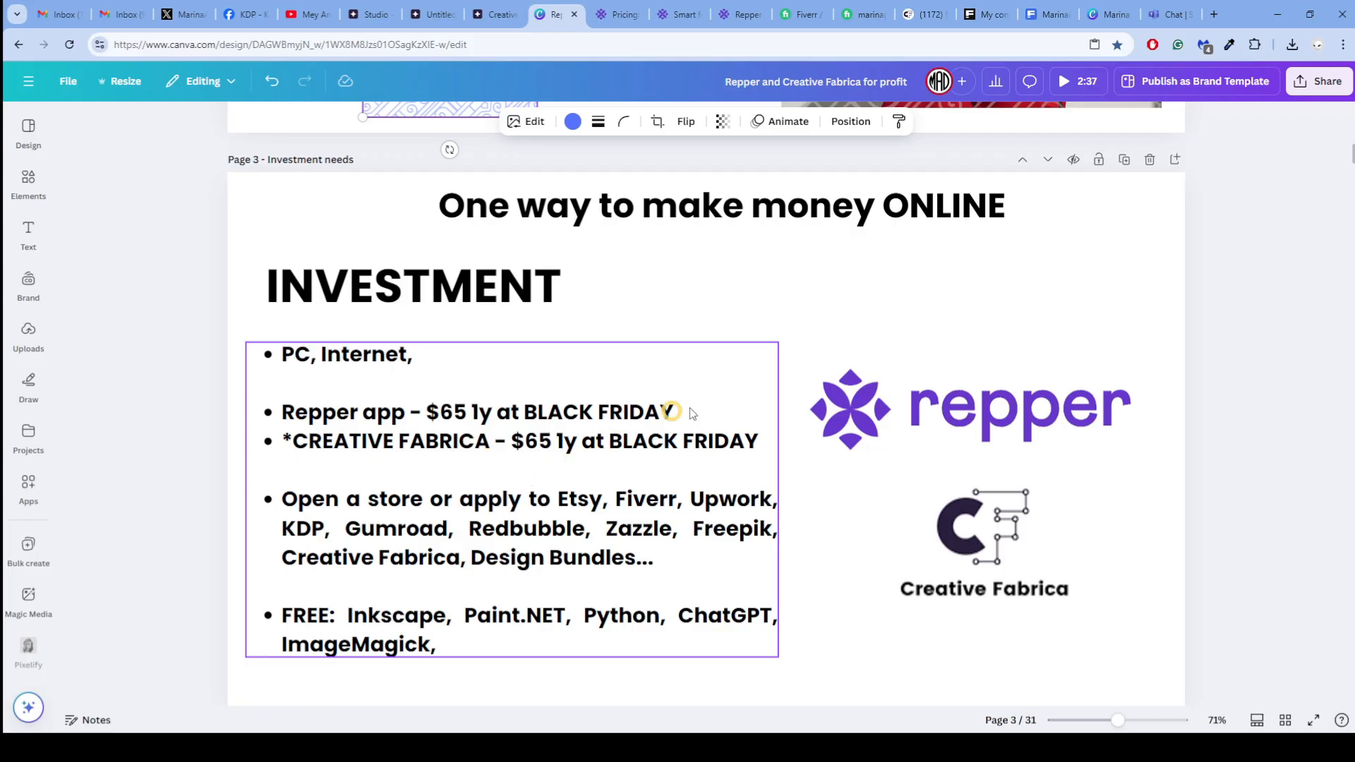
# Step: View the Marina Art Design store and the Creative Fabrica Studio home page, and return to the Canva presentation
pyautogui.click(921, 14)
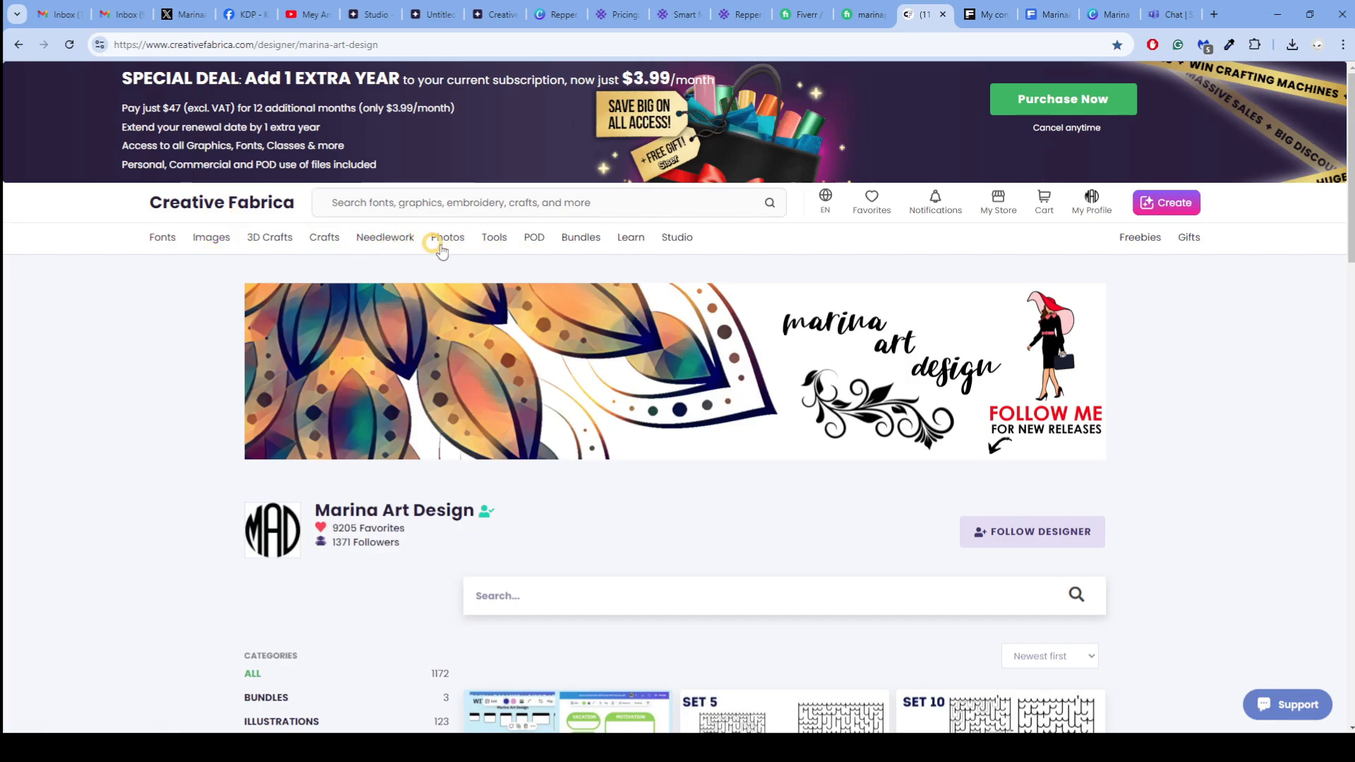
pyautogui.moveTo(478, 252)
pyautogui.click(372, 14)
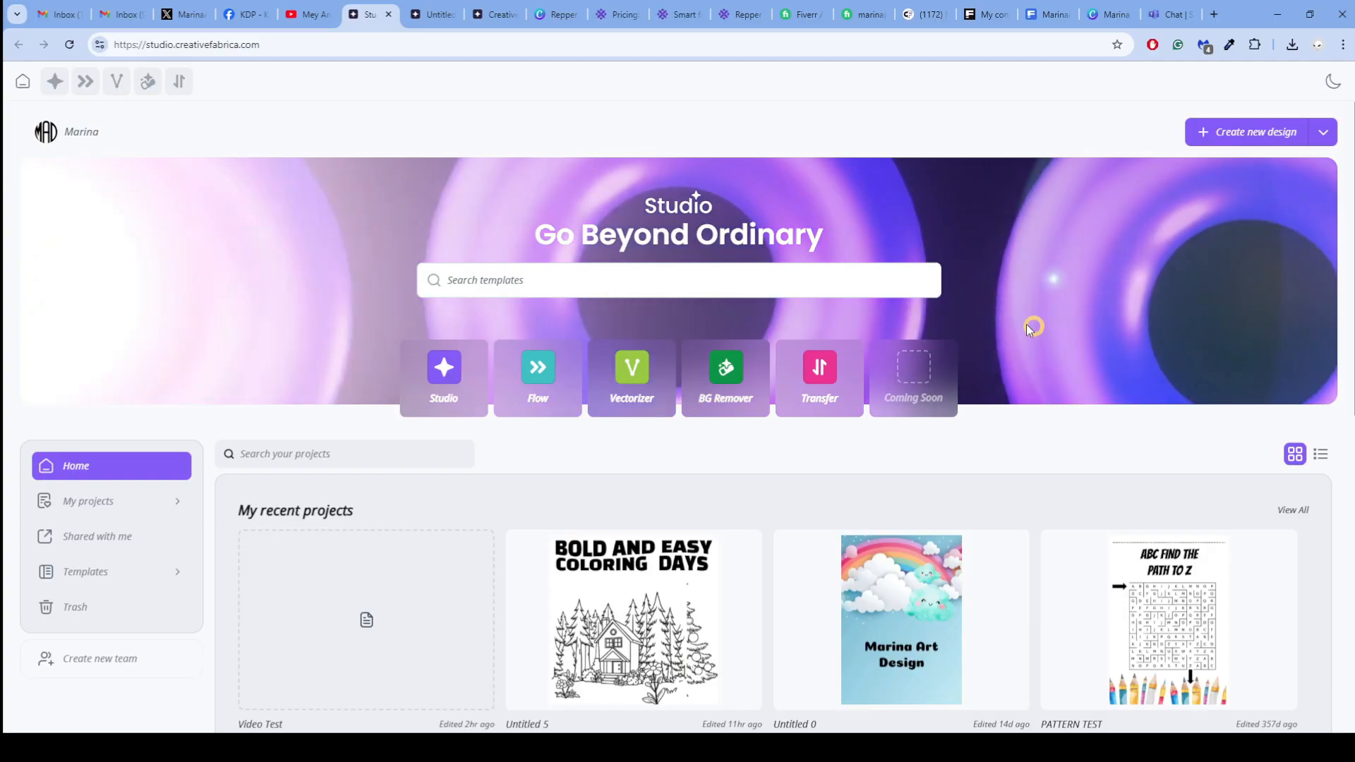
pyautogui.click(554, 14)
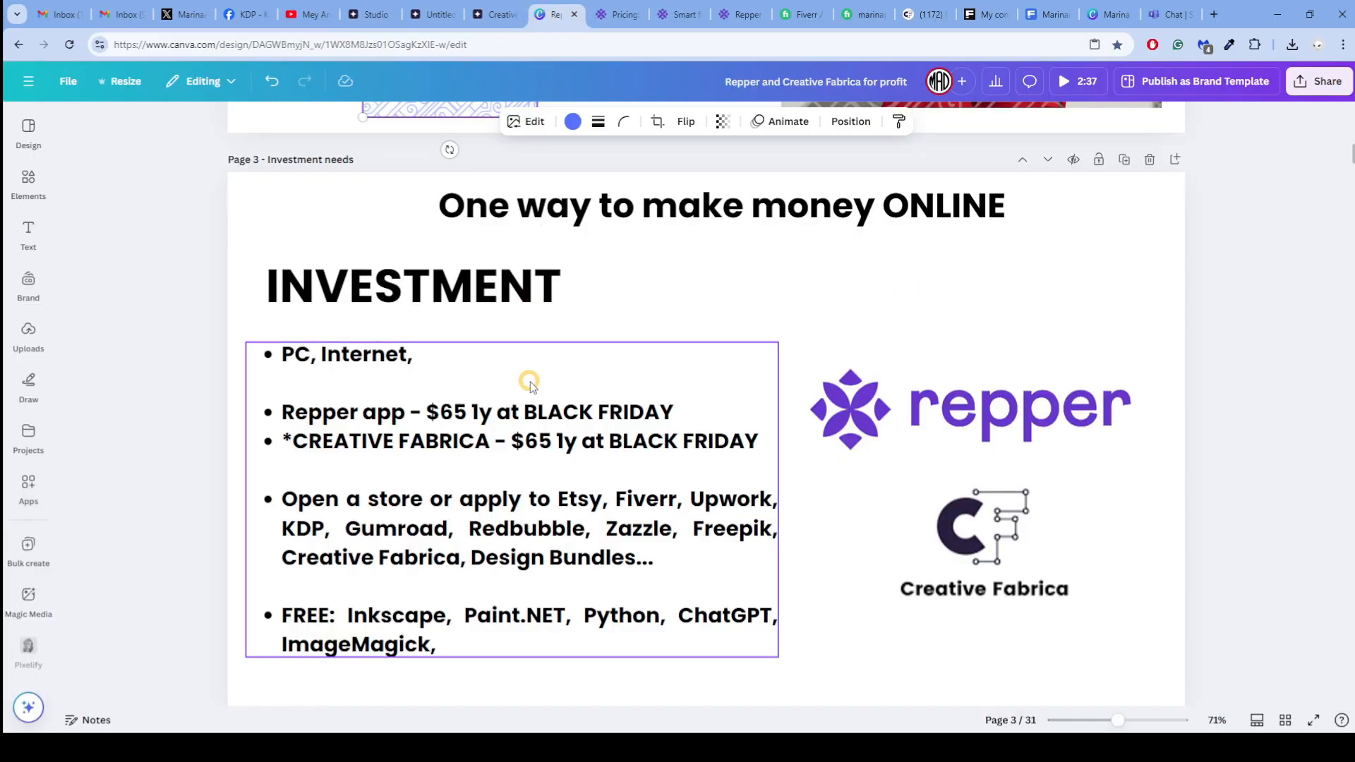
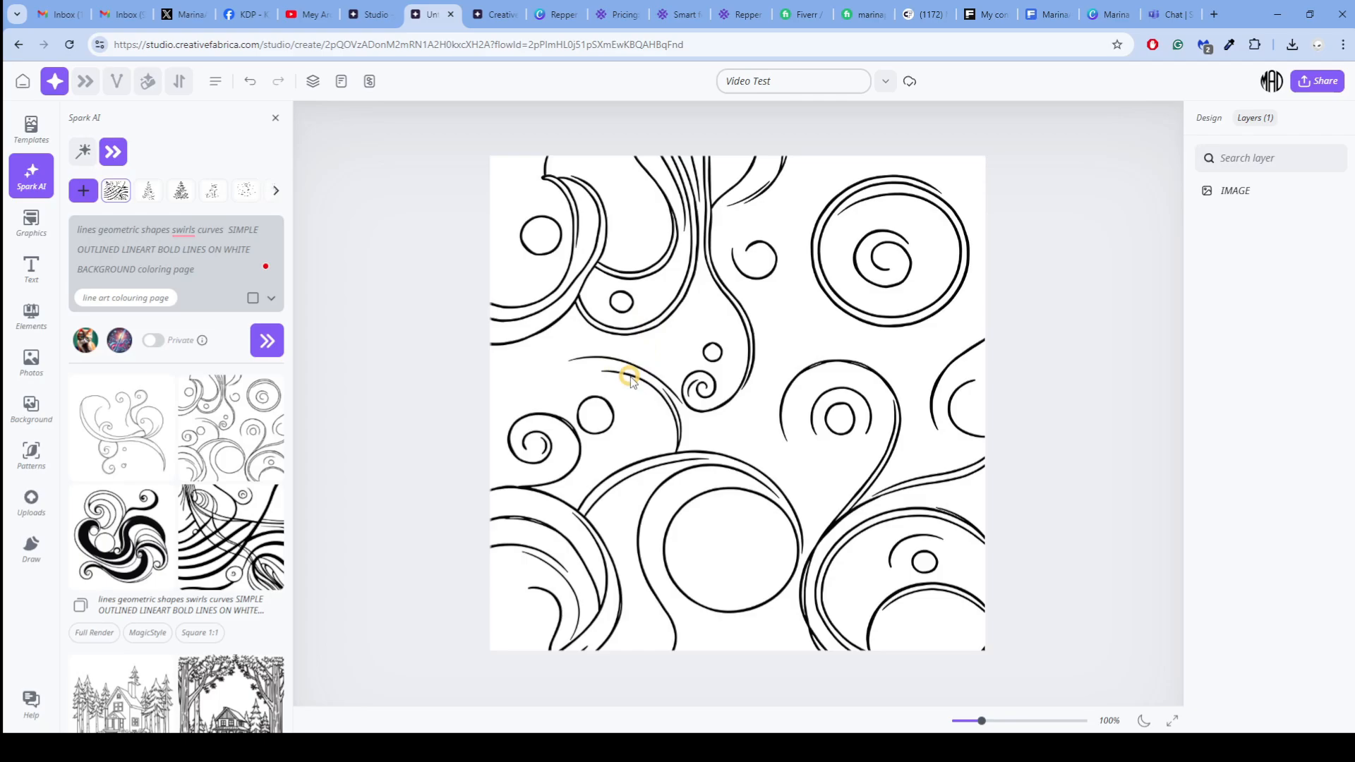
# Step: Add the generated bold black swirl image to the Studio canvas and enlarge it to cover the whole page
pyautogui.click(112, 526)
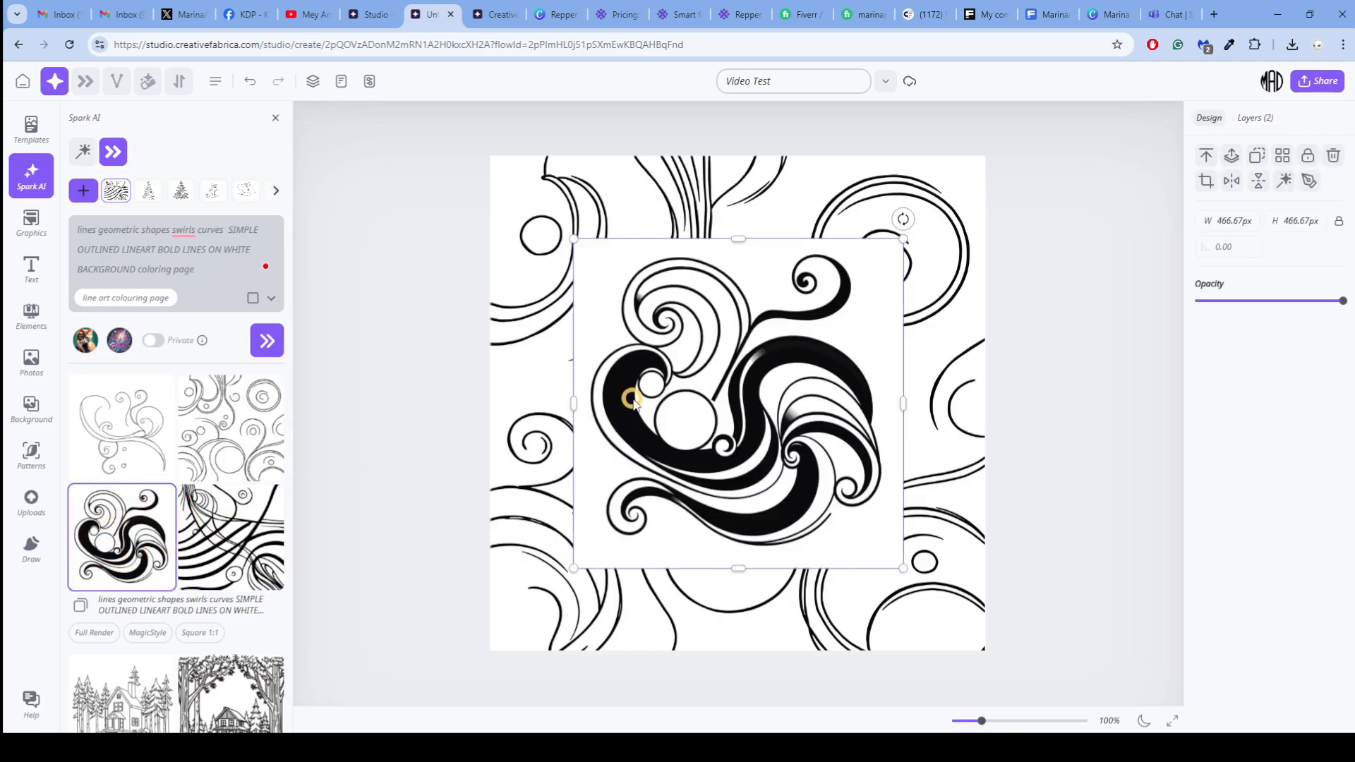
pyautogui.moveTo(677, 390); pyautogui.dragTo(599, 302)
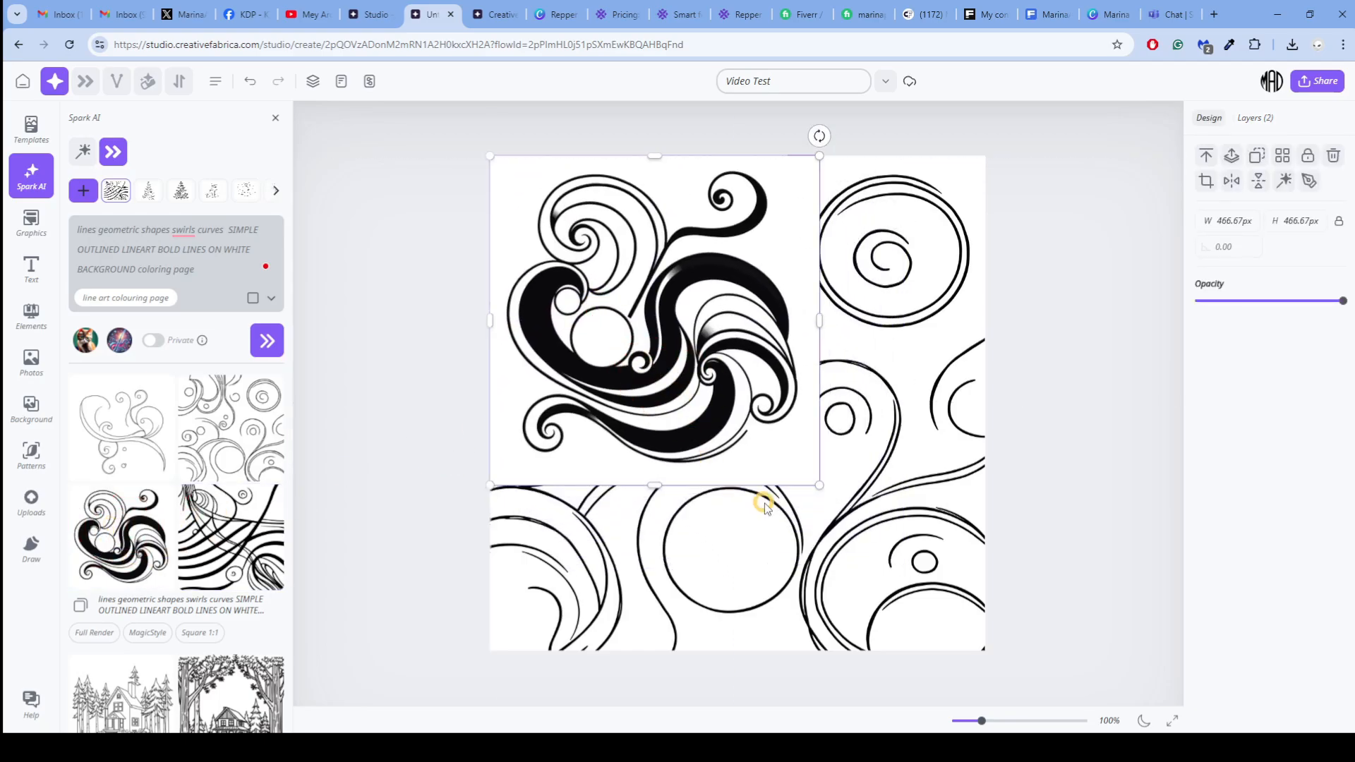
pyautogui.moveTo(820, 483); pyautogui.dragTo(987, 653)
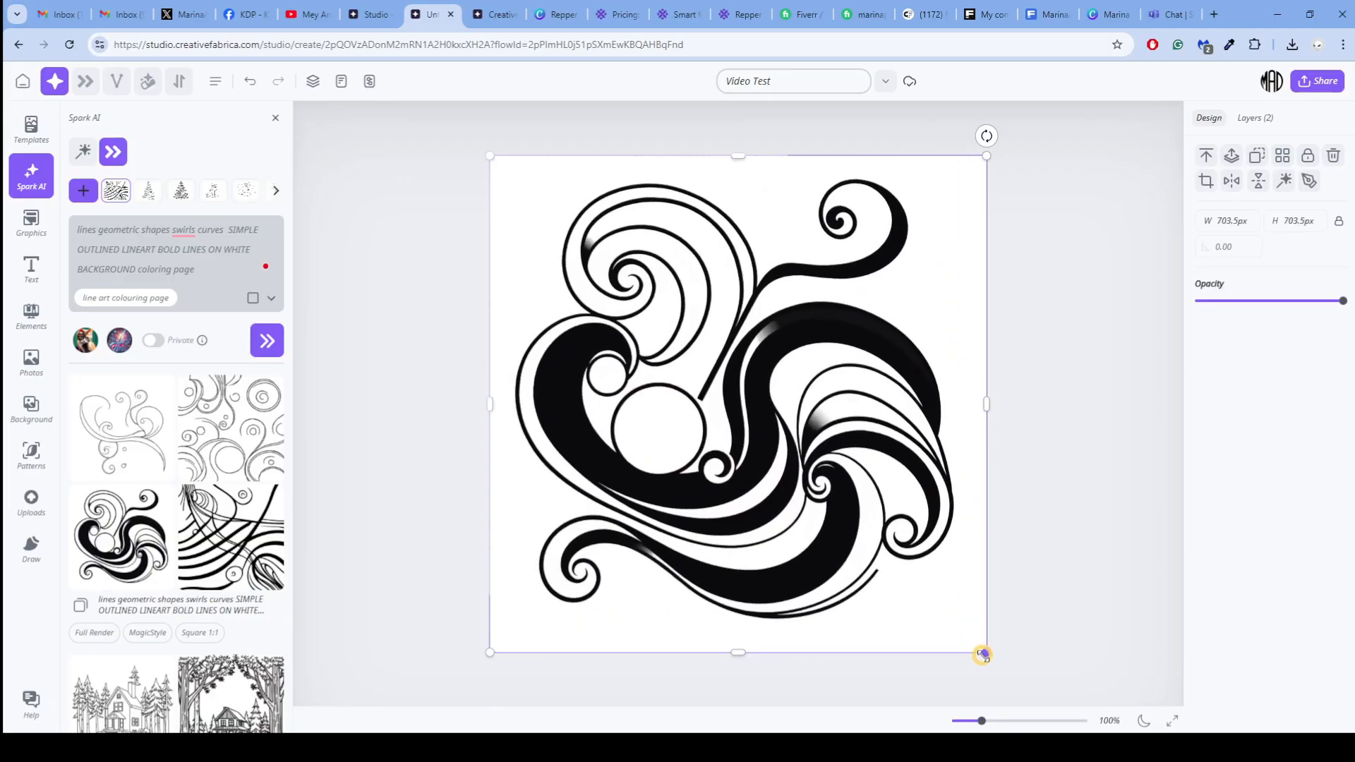
# Step: Download the swirl design as a PNG and switch back to the Canva presentation
pyautogui.click(1317, 81)
pyautogui.click(620, 433)
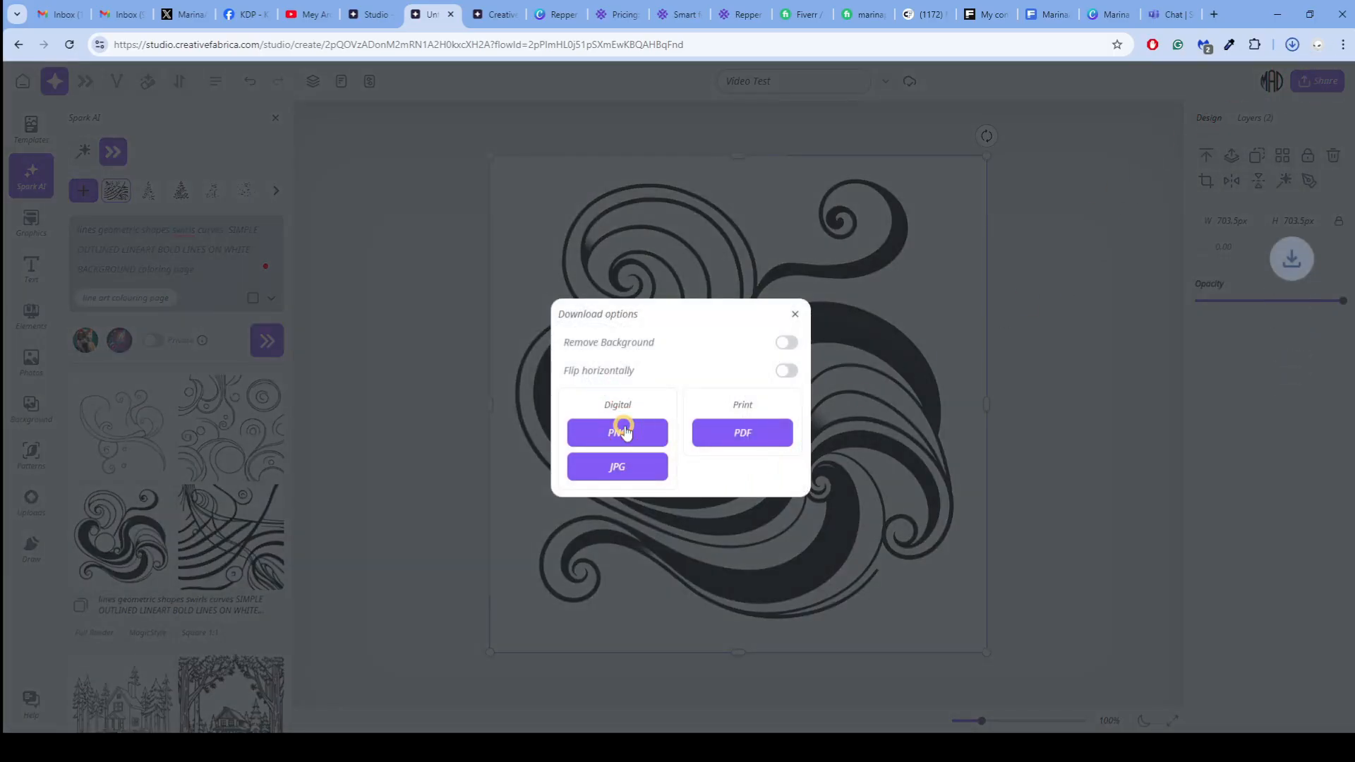
pyautogui.click(795, 316)
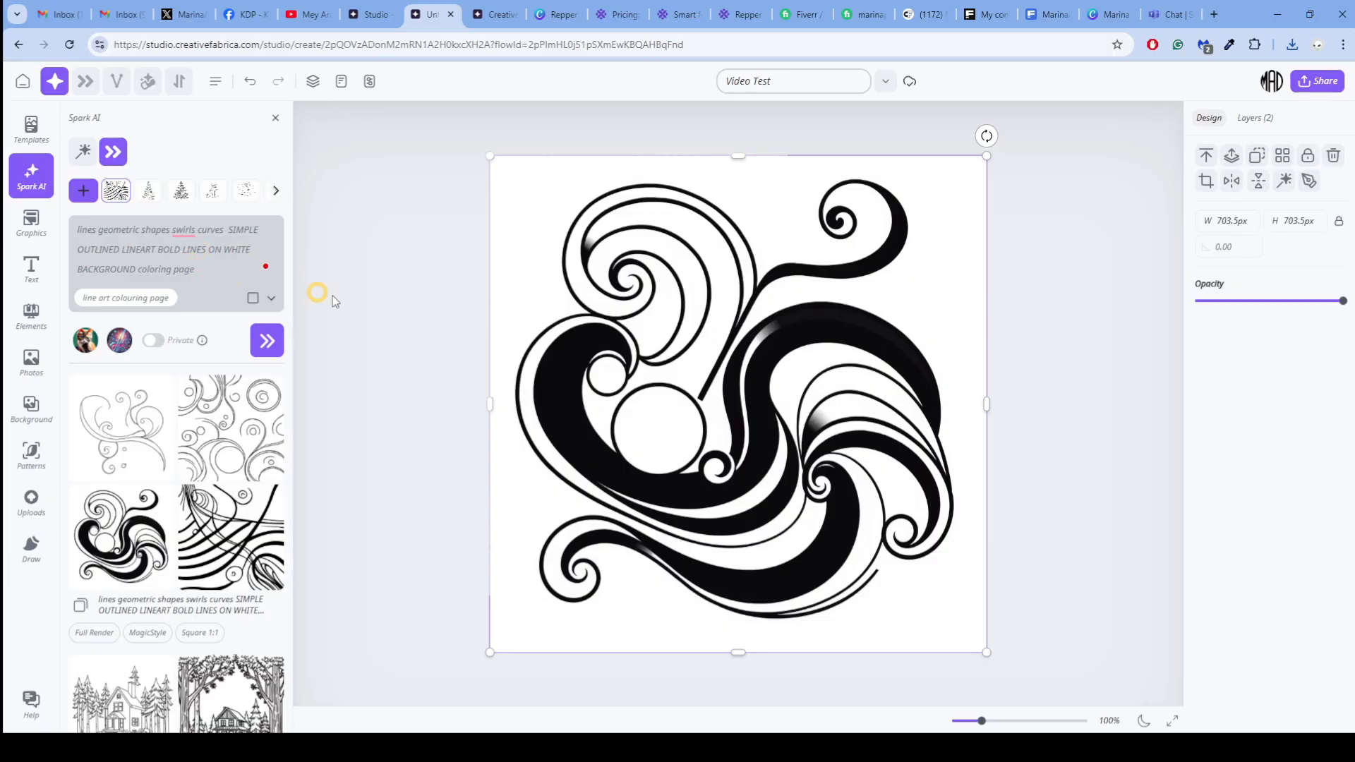
pyautogui.click(554, 15)
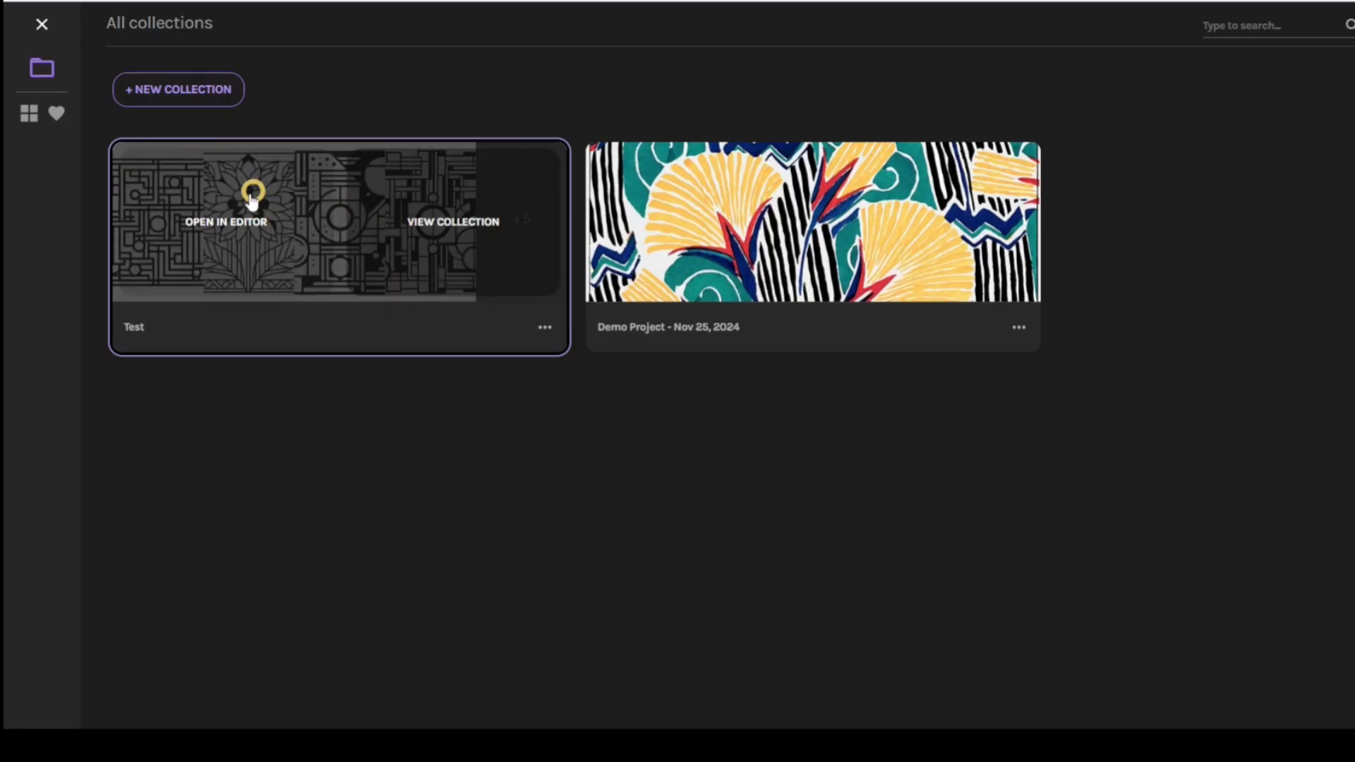
# Step: Start a new Repper collection and title it "Video tool B"
pyautogui.click(205, 90)
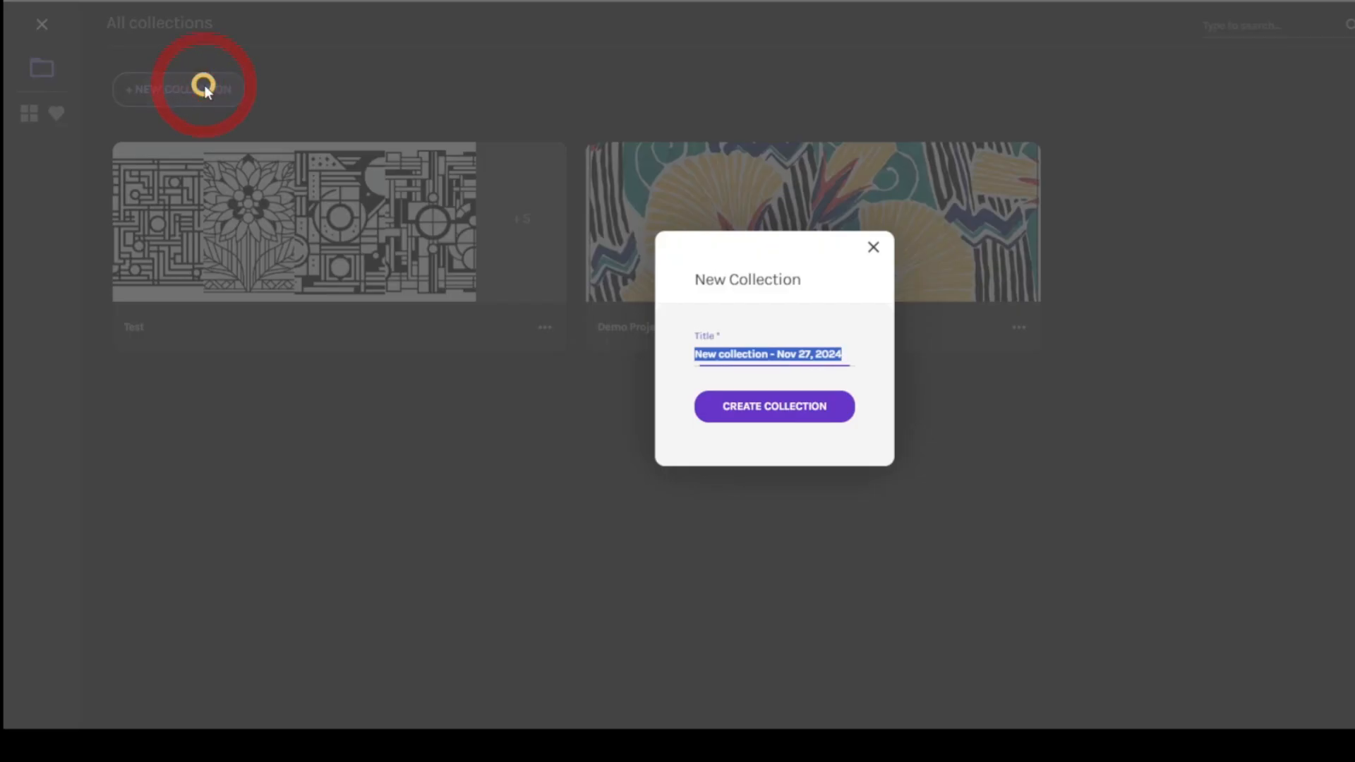
pyautogui.write('Video')
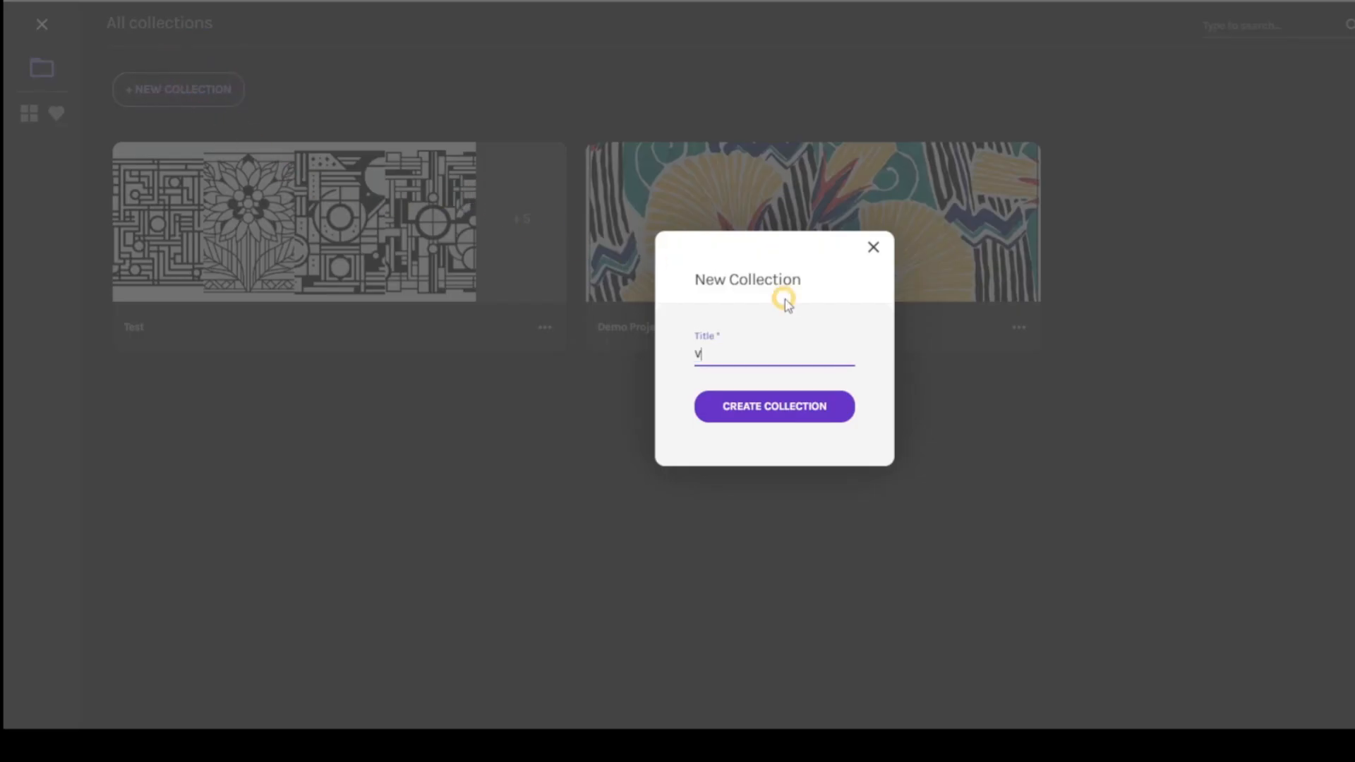
pyautogui.write(' tool B')
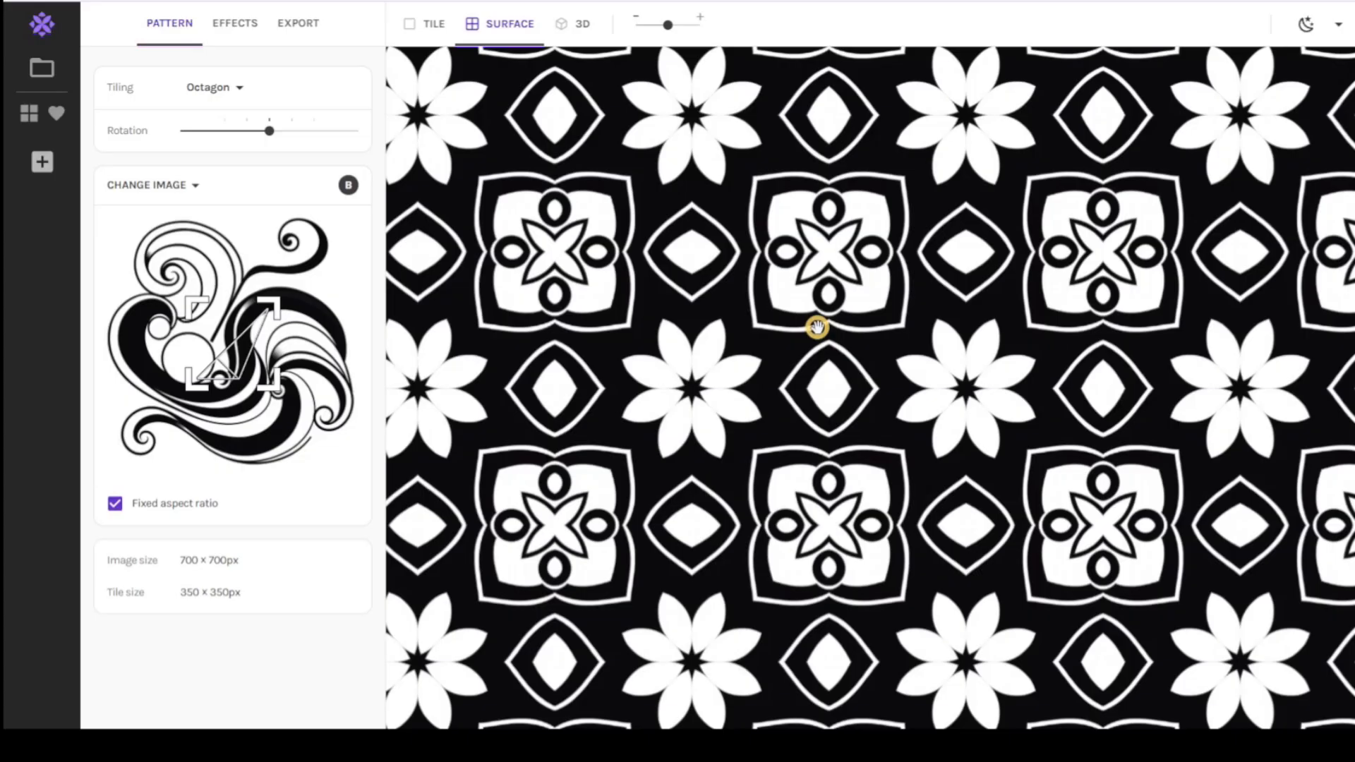
# Step: Set the surface export of the Octagon pattern to a custom size of 1650 × 1275 pixels
pyautogui.click(302, 39)
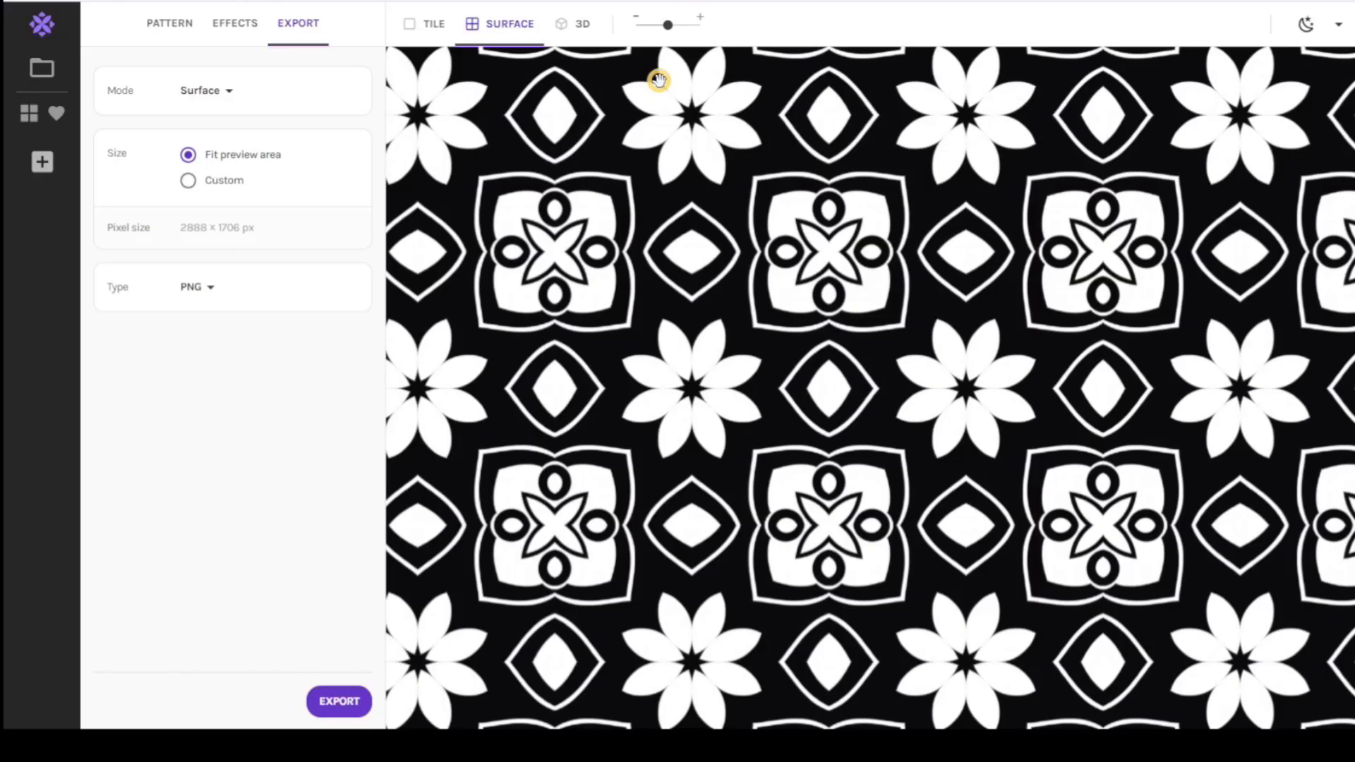
pyautogui.click(189, 180)
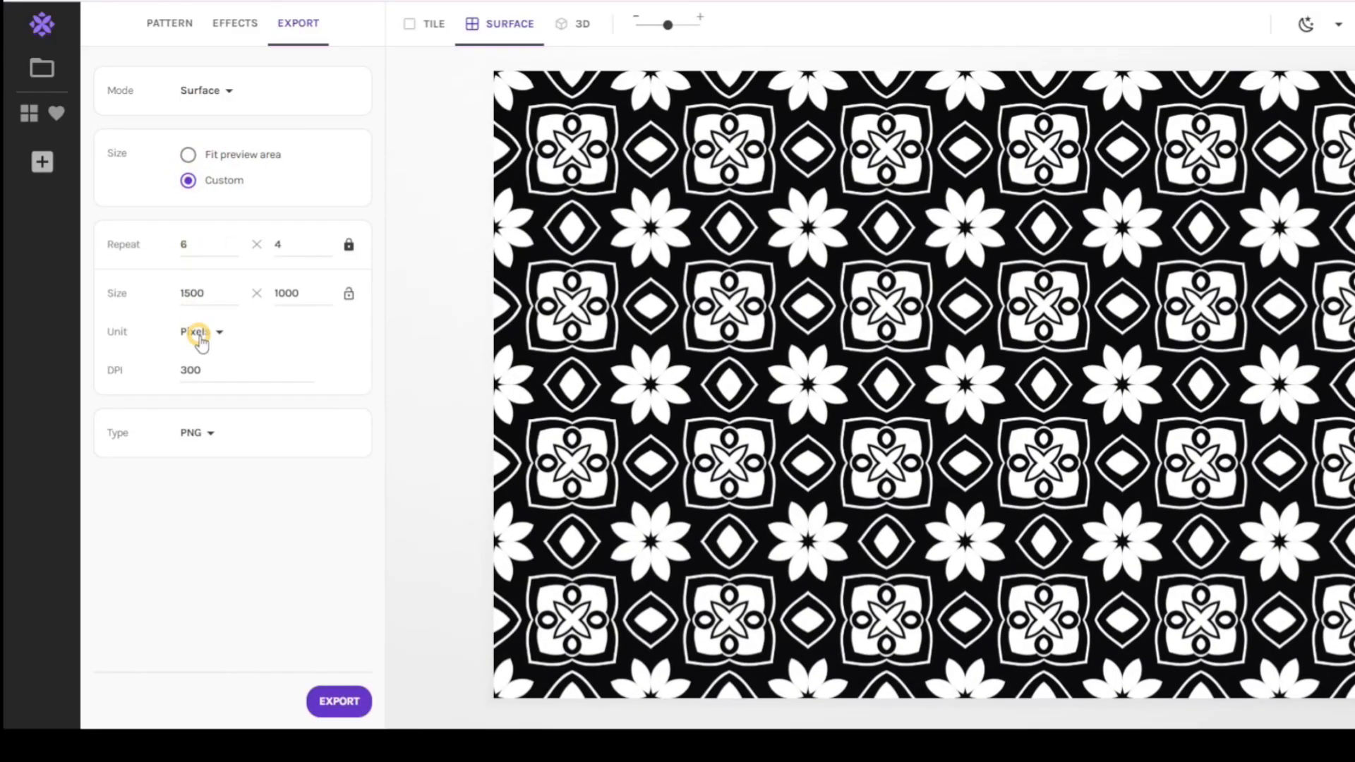
pyautogui.click(205, 295)
pyautogui.doubleClick(172, 293)
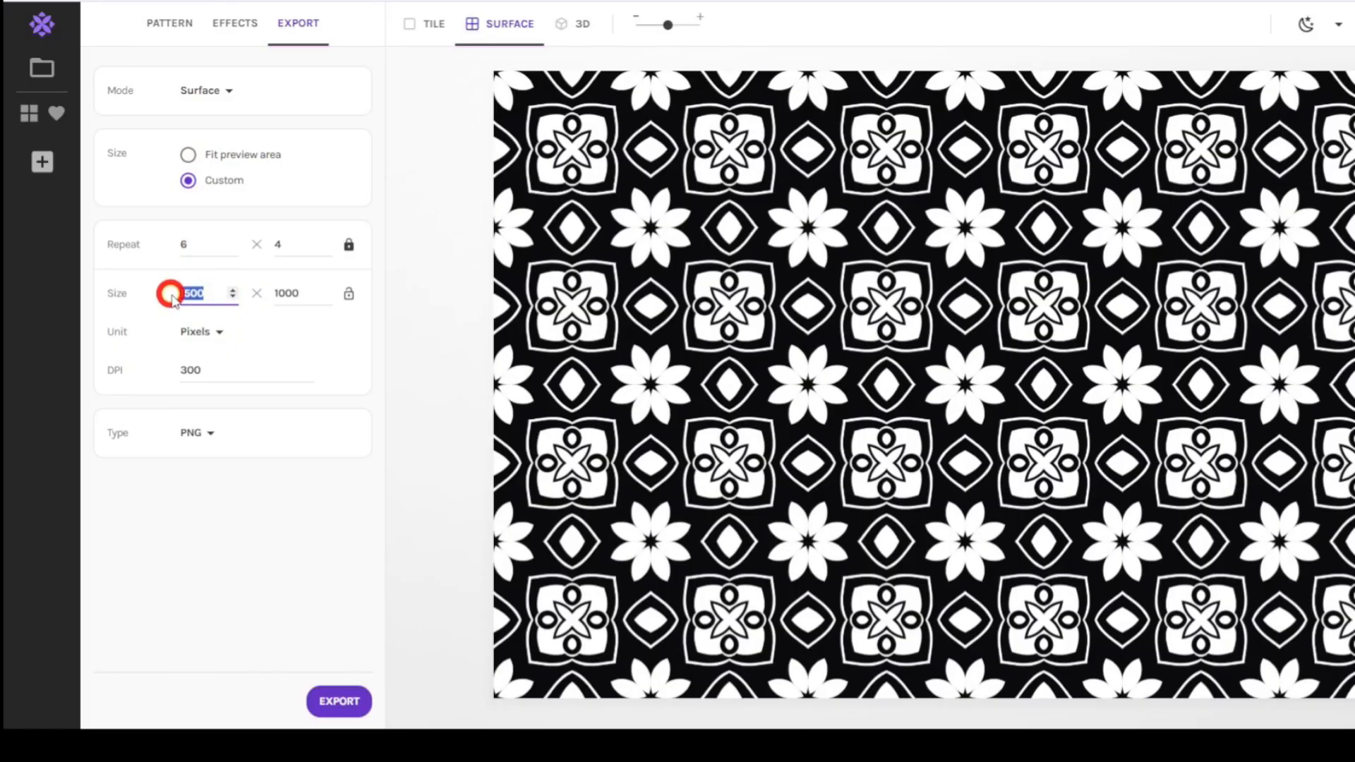
pyautogui.write('1640')
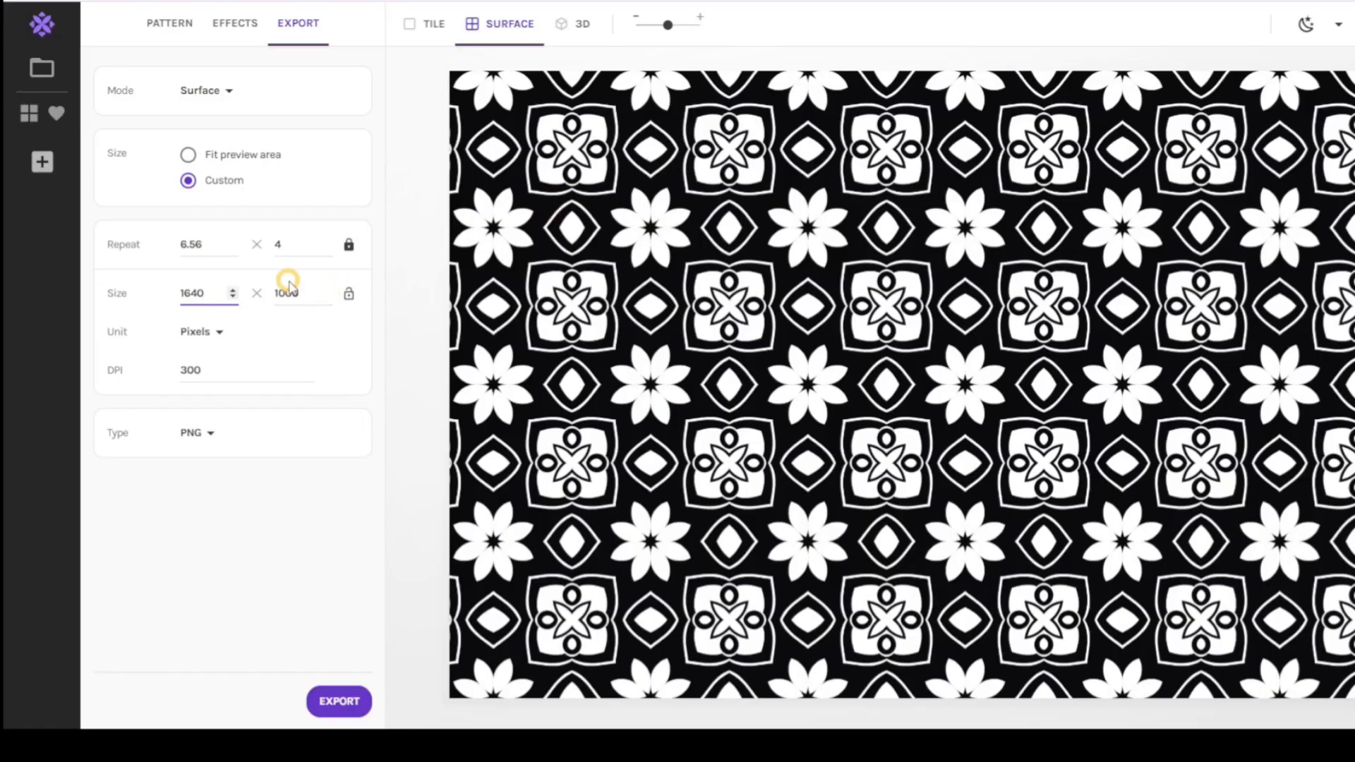
pyautogui.press('BackSpace')
pyautogui.press('BackSpace')
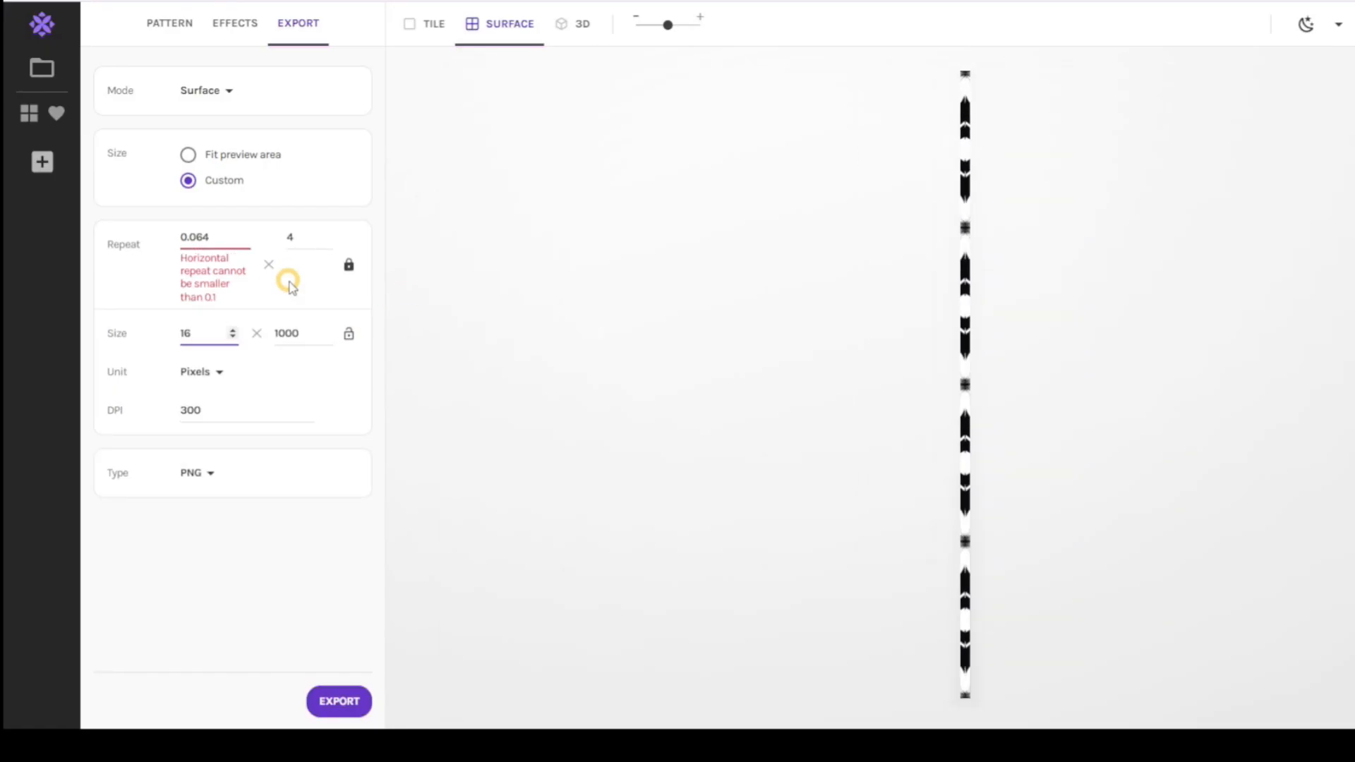
pyautogui.write('50')
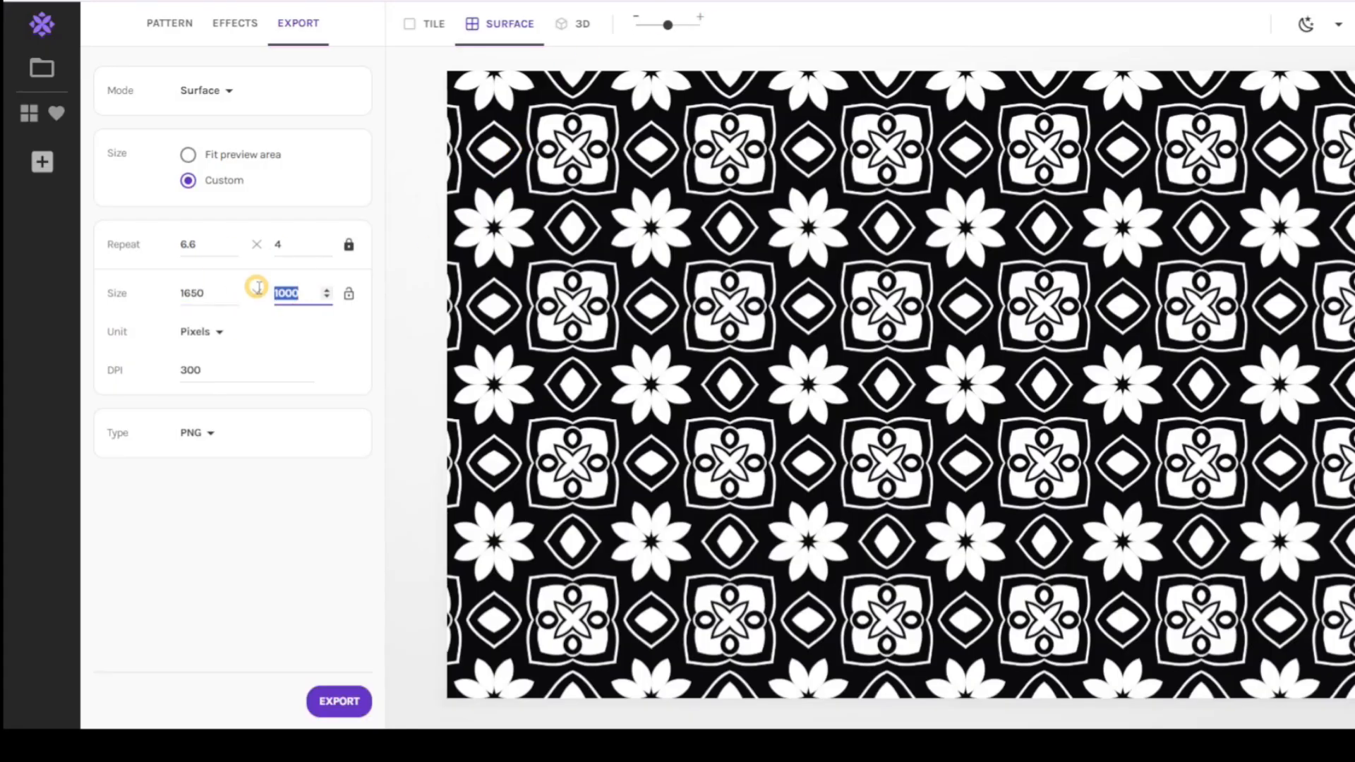
pyautogui.write('1275')
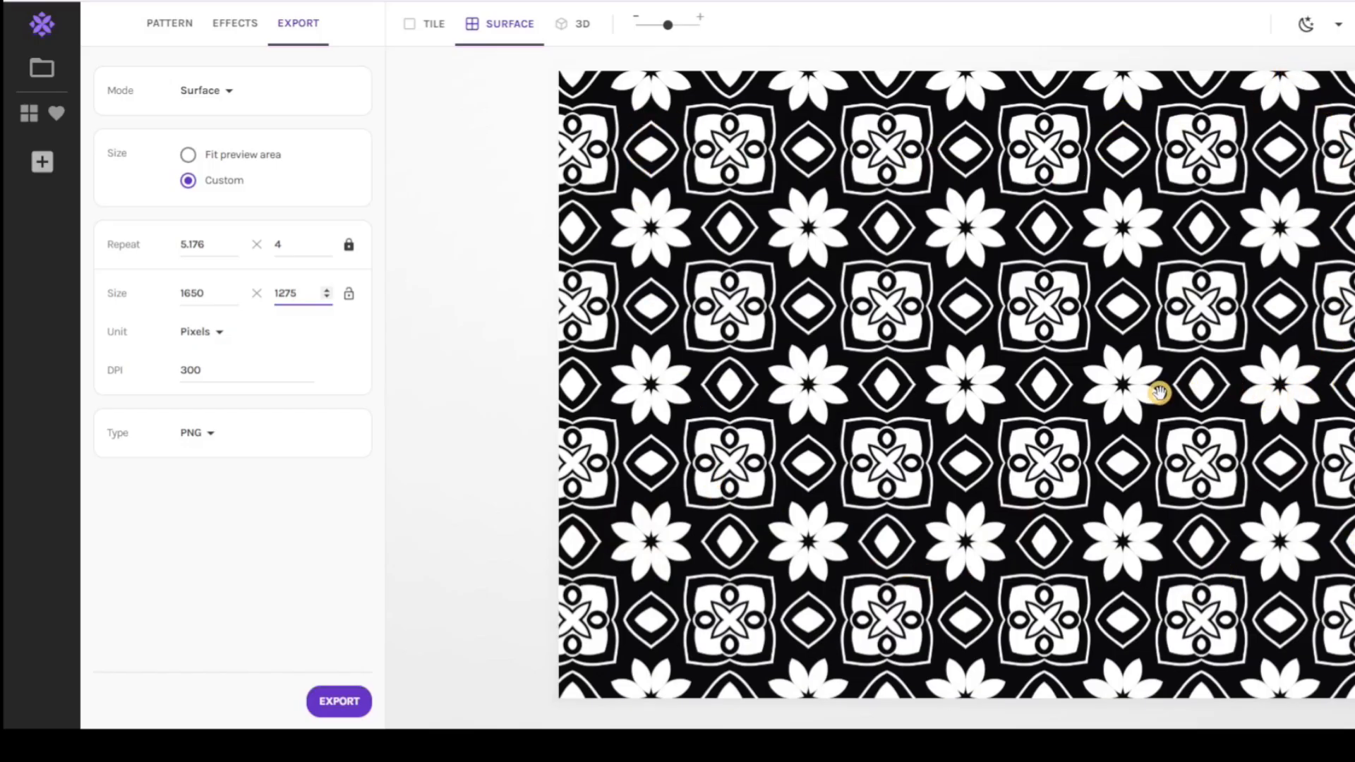
# Step: Export the Octagon pattern as a PNG file named "gfgdffdhdsahfddgfds"
pyautogui.click(339, 701)
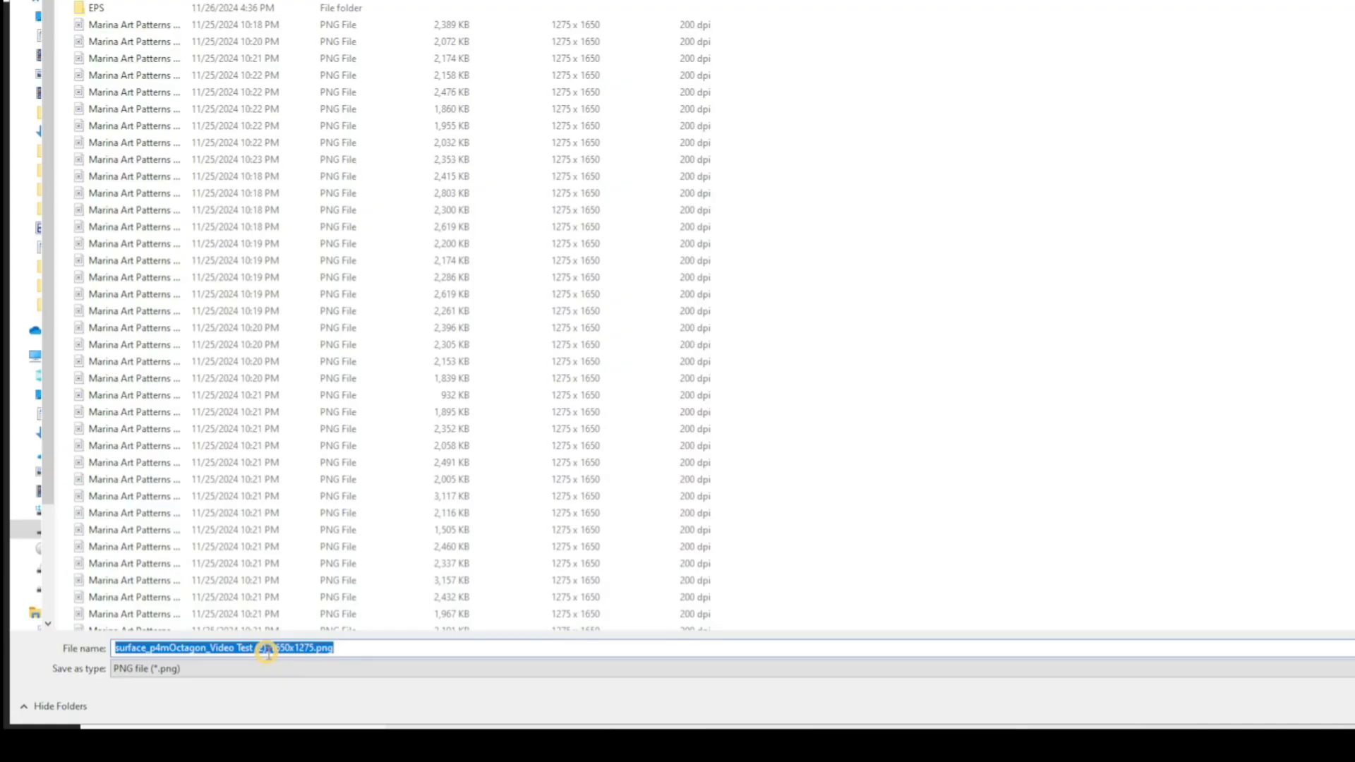
pyautogui.write('gfgdffdhdsahfddgfds')
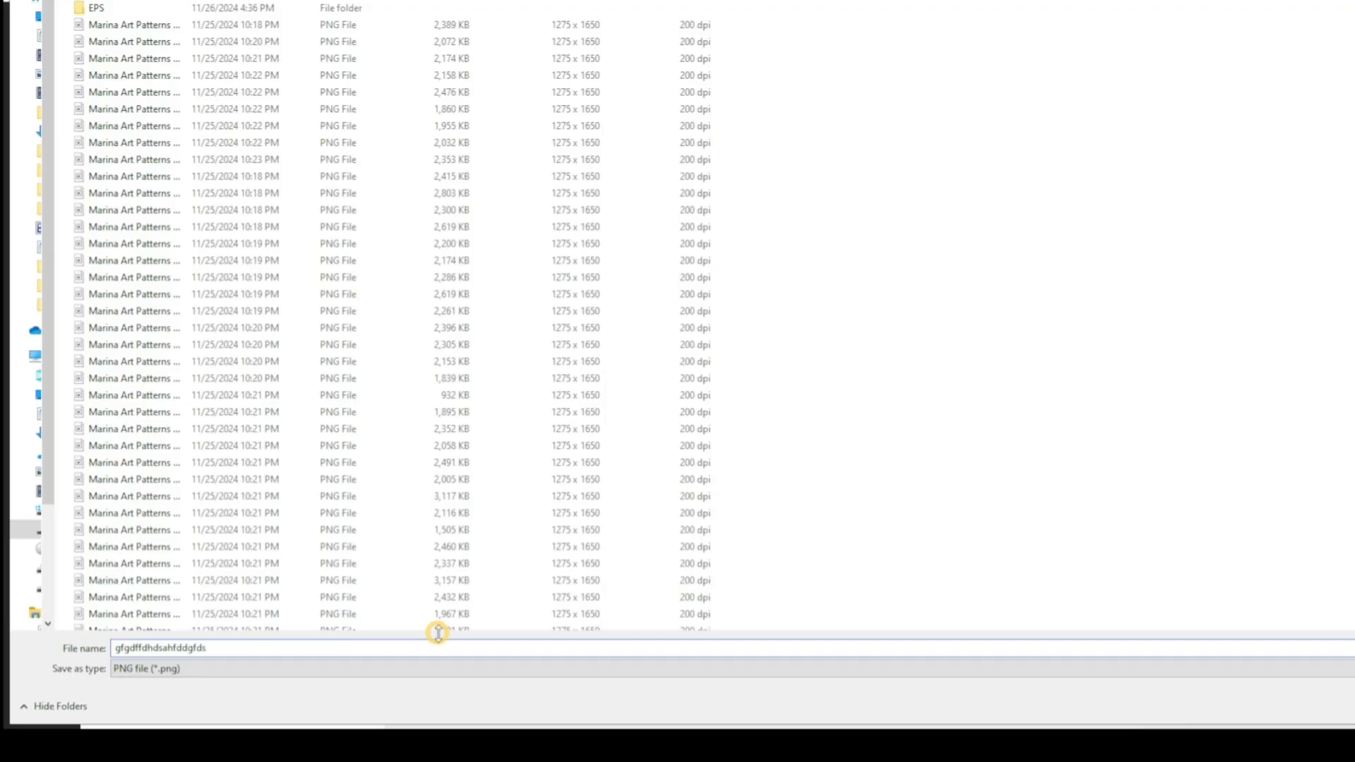
pyautogui.press('Return')
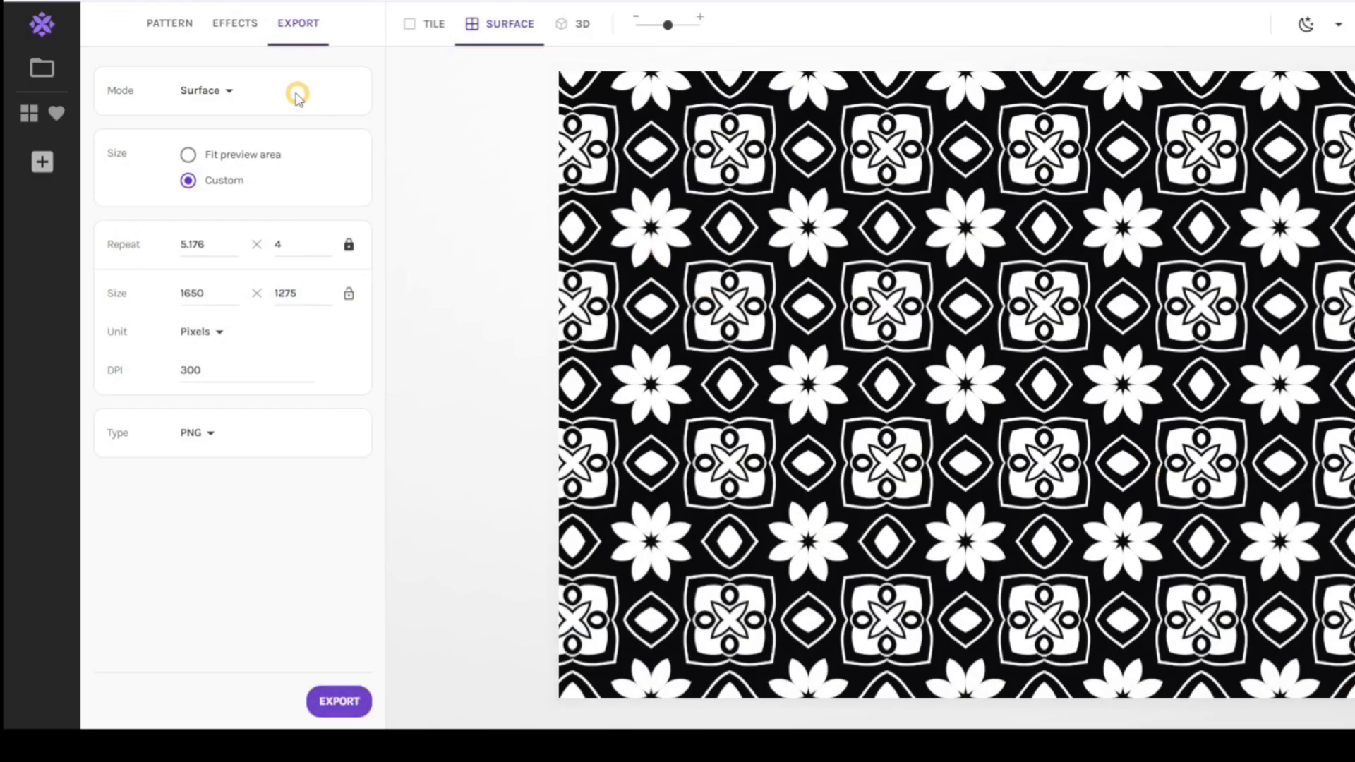
# Step: Preview the seamless tilings Facade, Cross, Pyramid, Honeycomb, Arabesque and Octagon on the swirl image
pyautogui.click(174, 25)
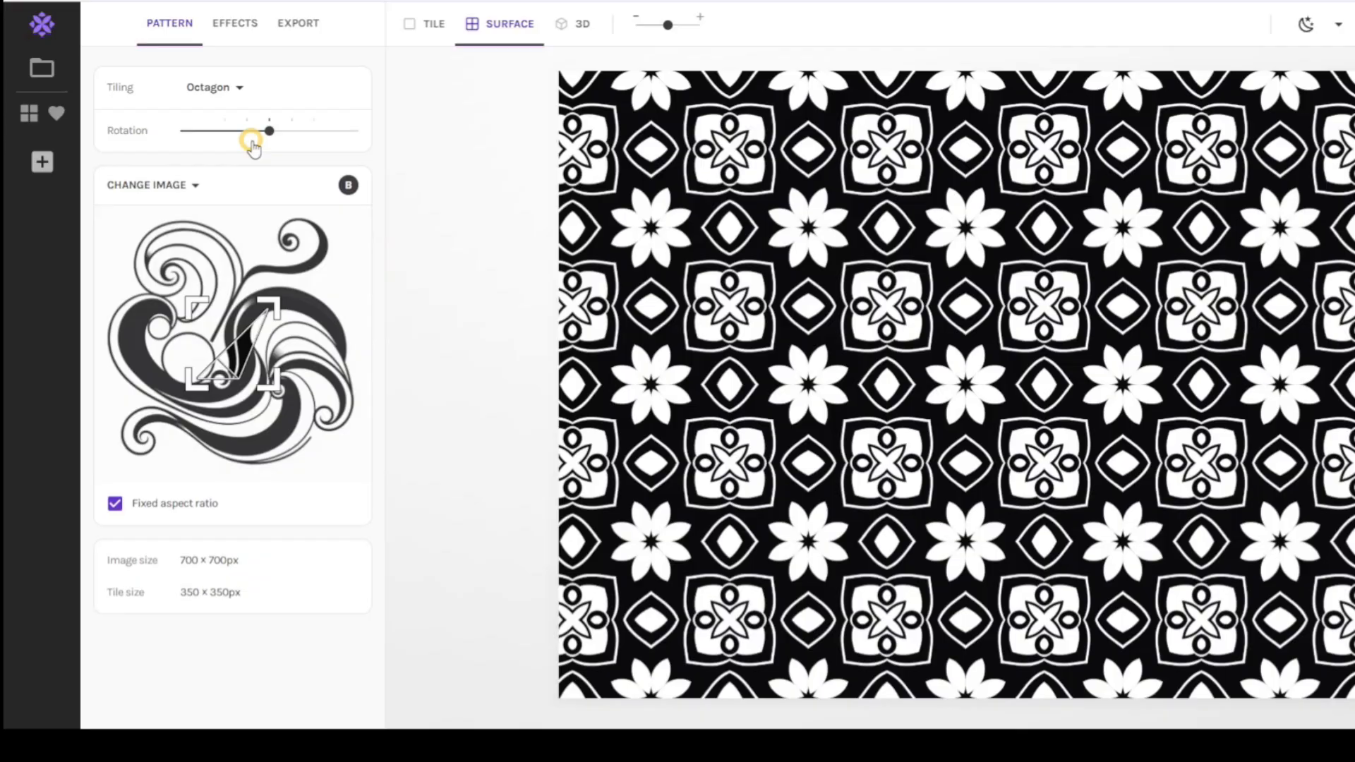
pyautogui.click(237, 87)
pyautogui.click(275, 124)
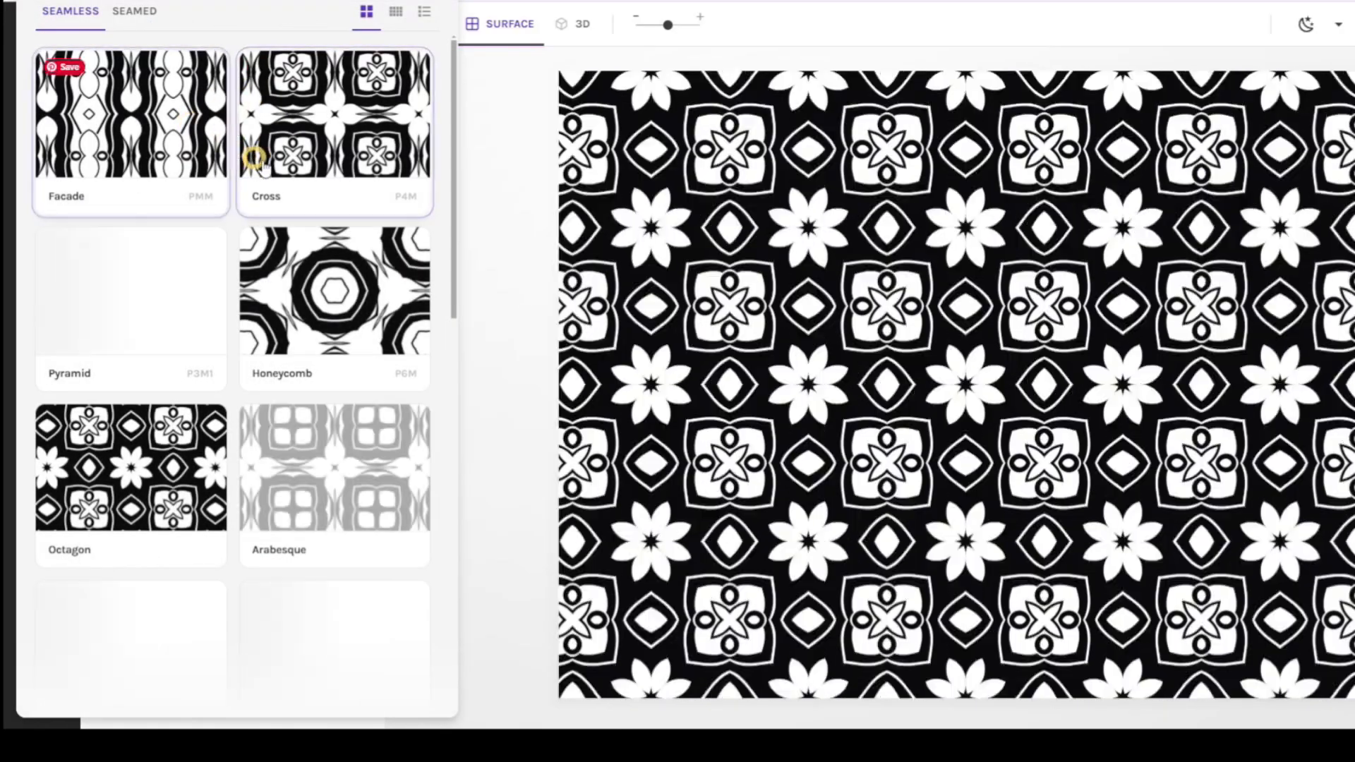
pyautogui.click(303, 289)
pyautogui.click(170, 268)
pyautogui.click(159, 145)
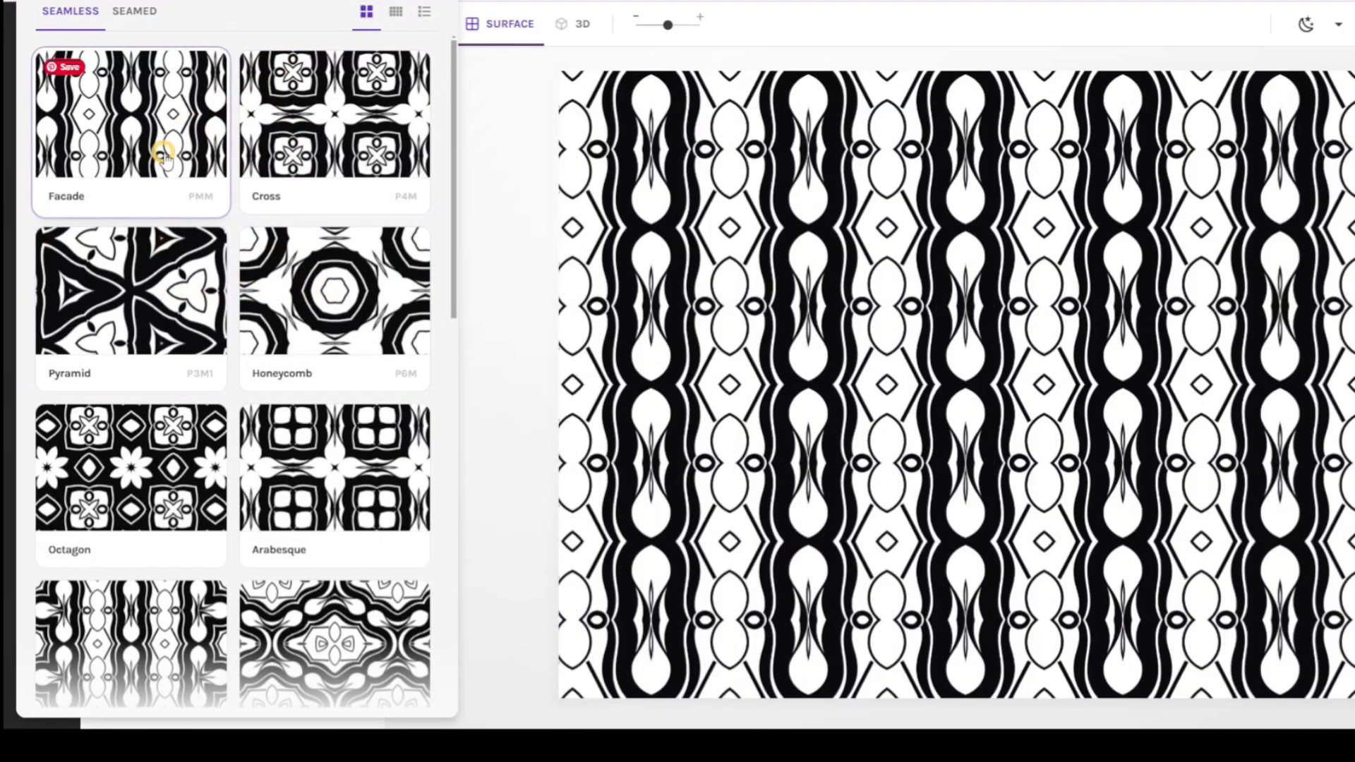
pyautogui.click(311, 141)
pyautogui.click(310, 297)
pyautogui.click(311, 460)
pyautogui.click(134, 466)
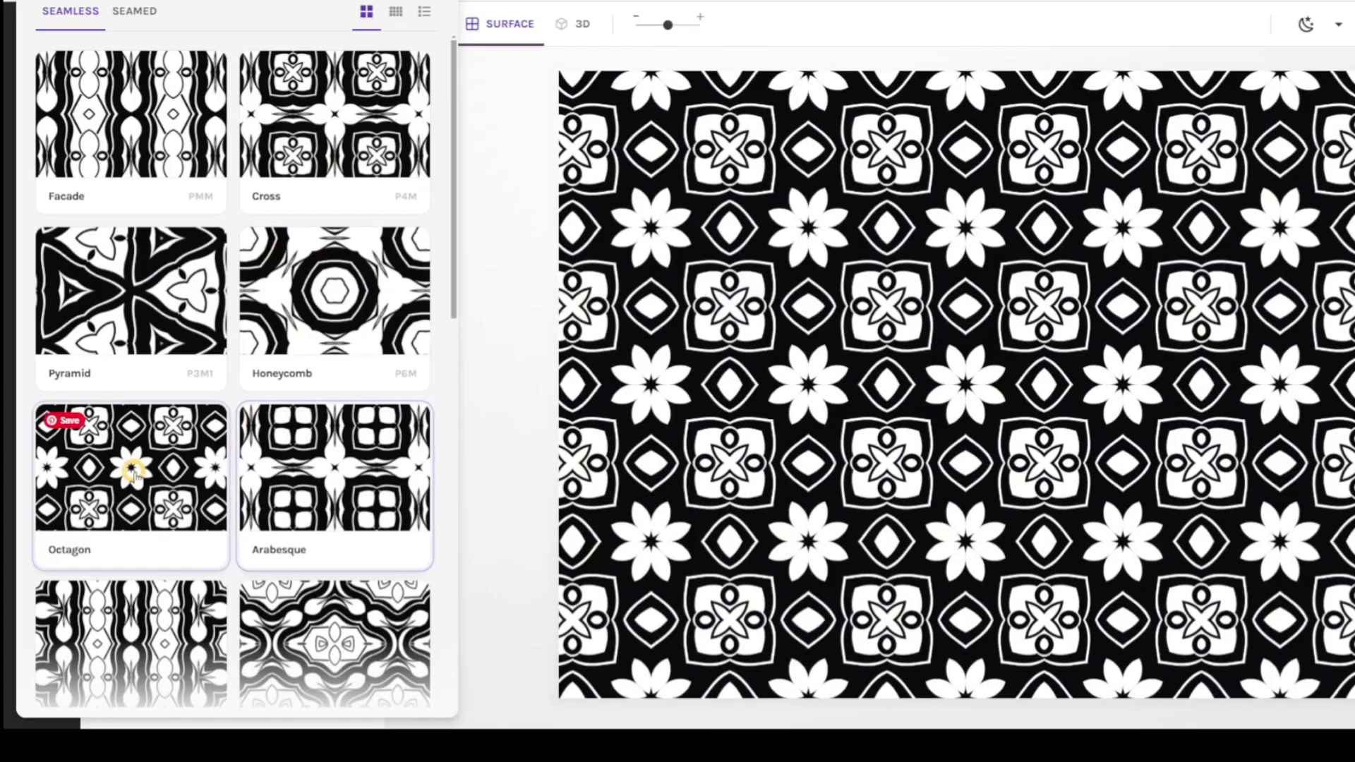
# Step: Apply the Cross Weave tiling to the swirl pattern and enlarge its motifs on the surface
pyautogui.scroll(-2, 151, 456)
pyautogui.click(154, 455)
pyautogui.scroll(-2, 153, 455)
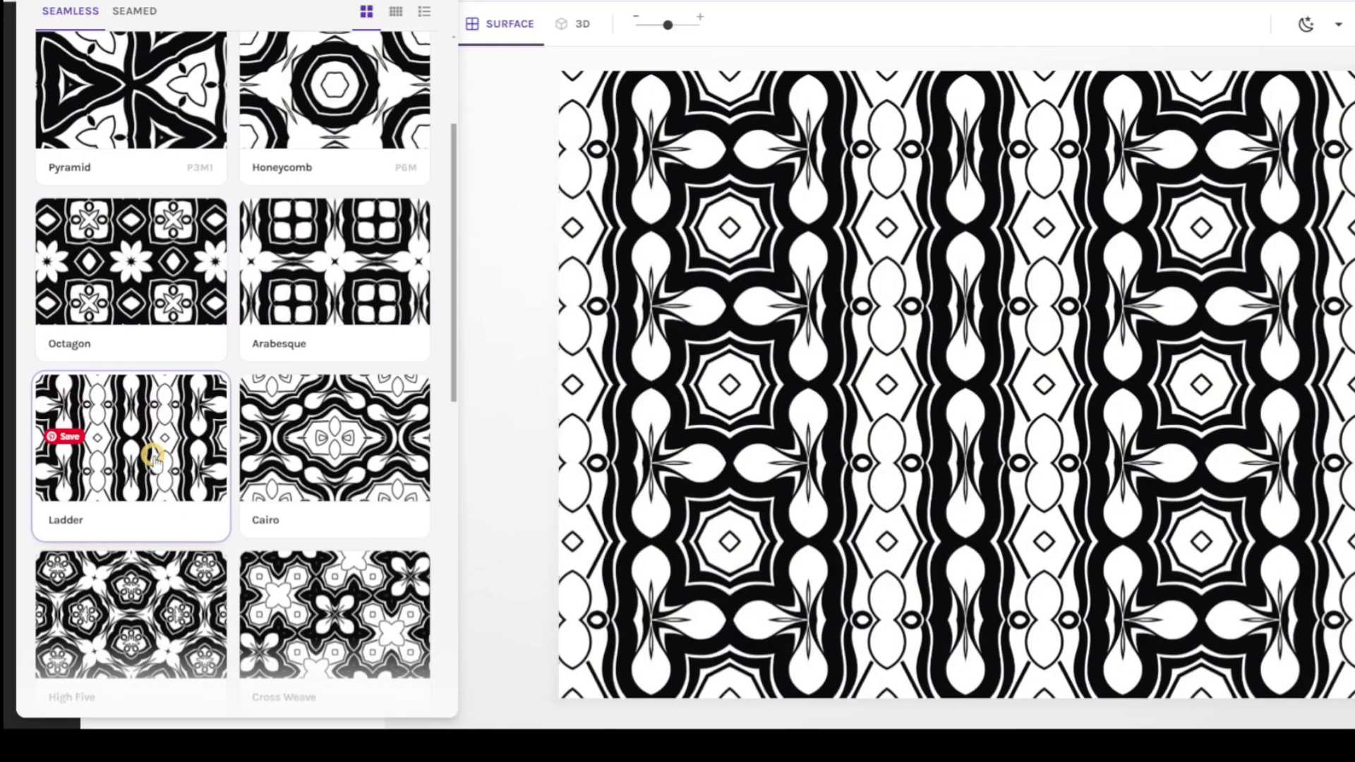
pyautogui.click(339, 499)
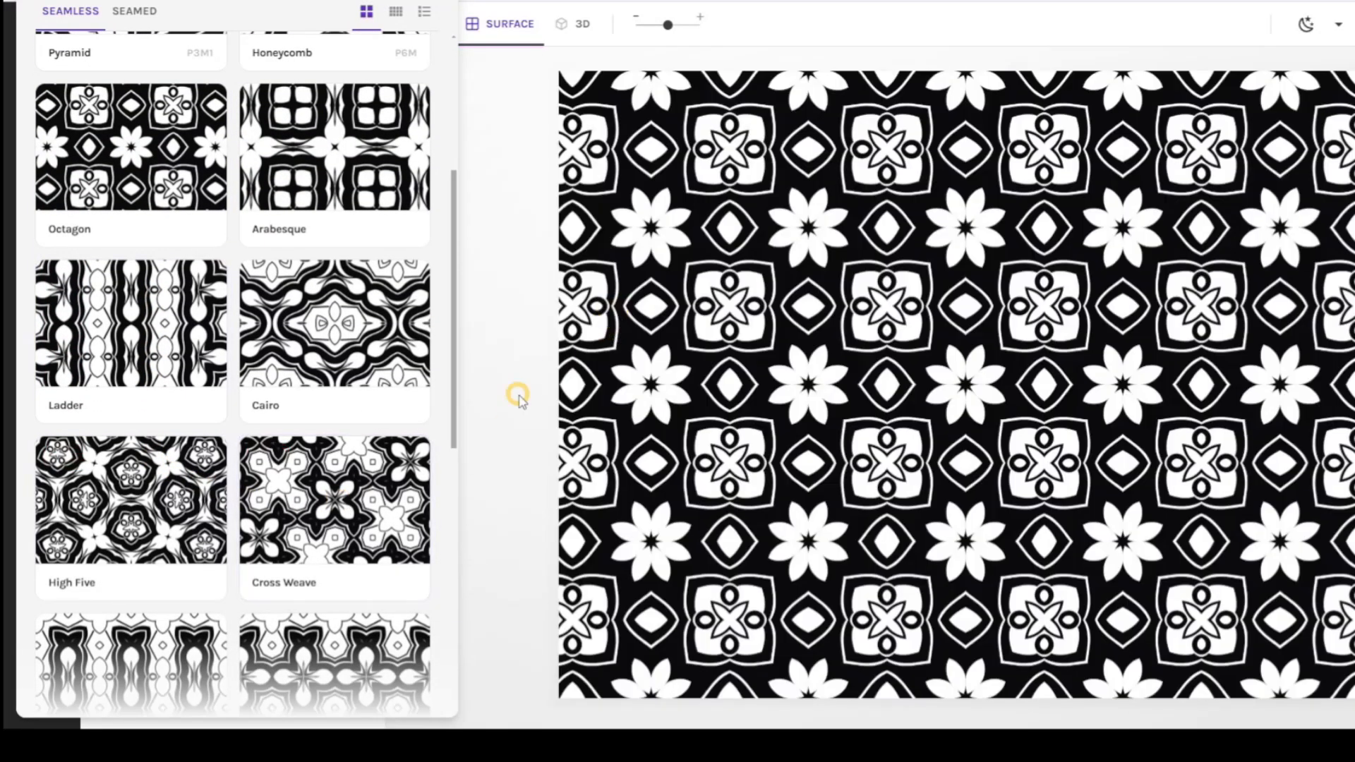
pyautogui.click(339, 492)
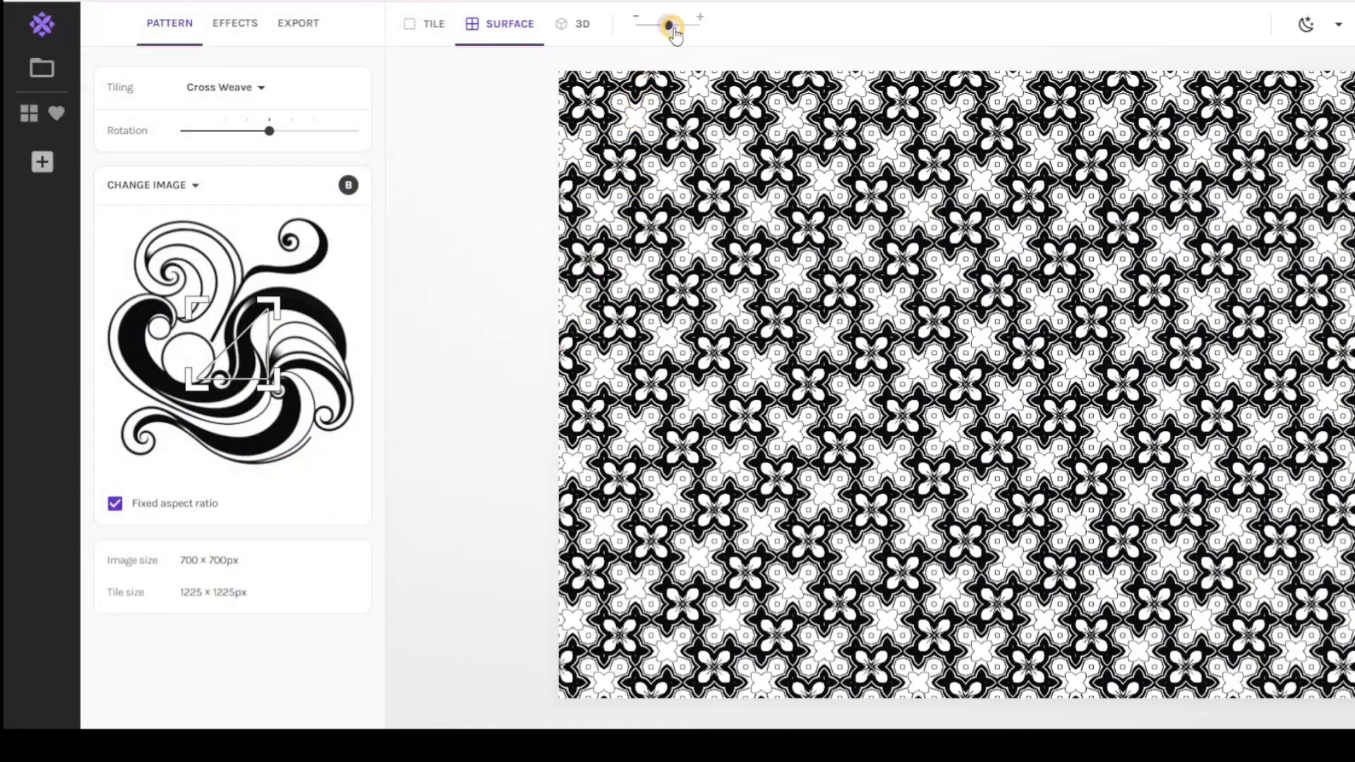
pyautogui.moveTo(669, 25); pyautogui.dragTo(650, 89)
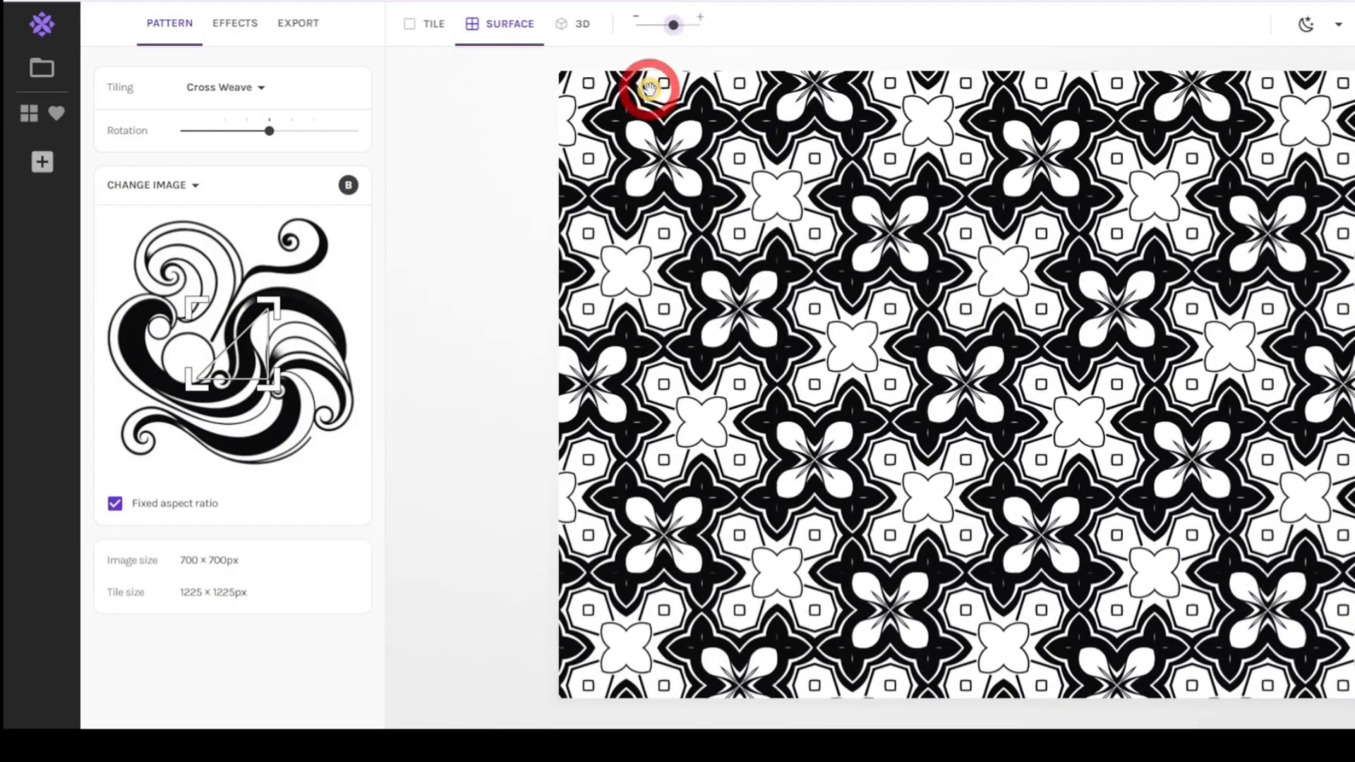
# Step: Export the Cross Weave pattern as a PNG file named "dfgfgdfdfdfa"
pyautogui.click(298, 23)
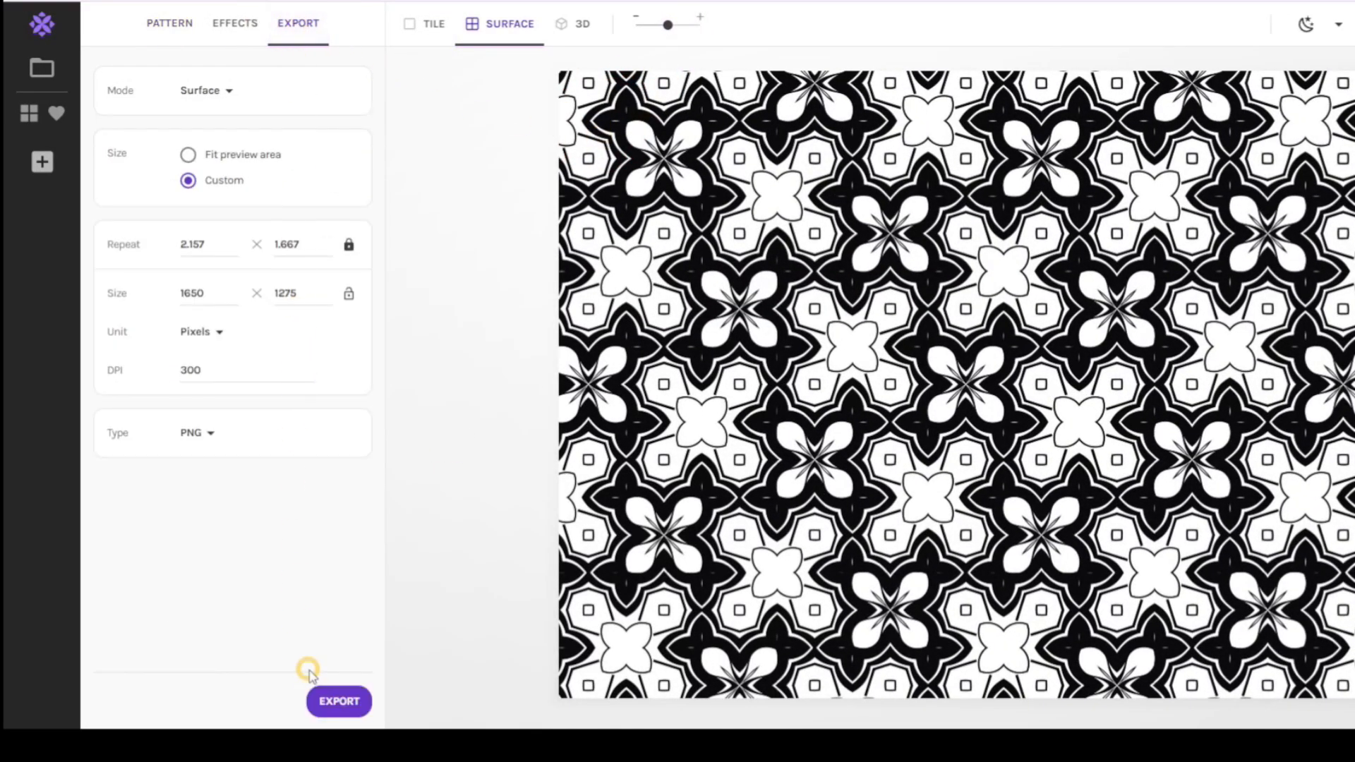
pyautogui.click(334, 697)
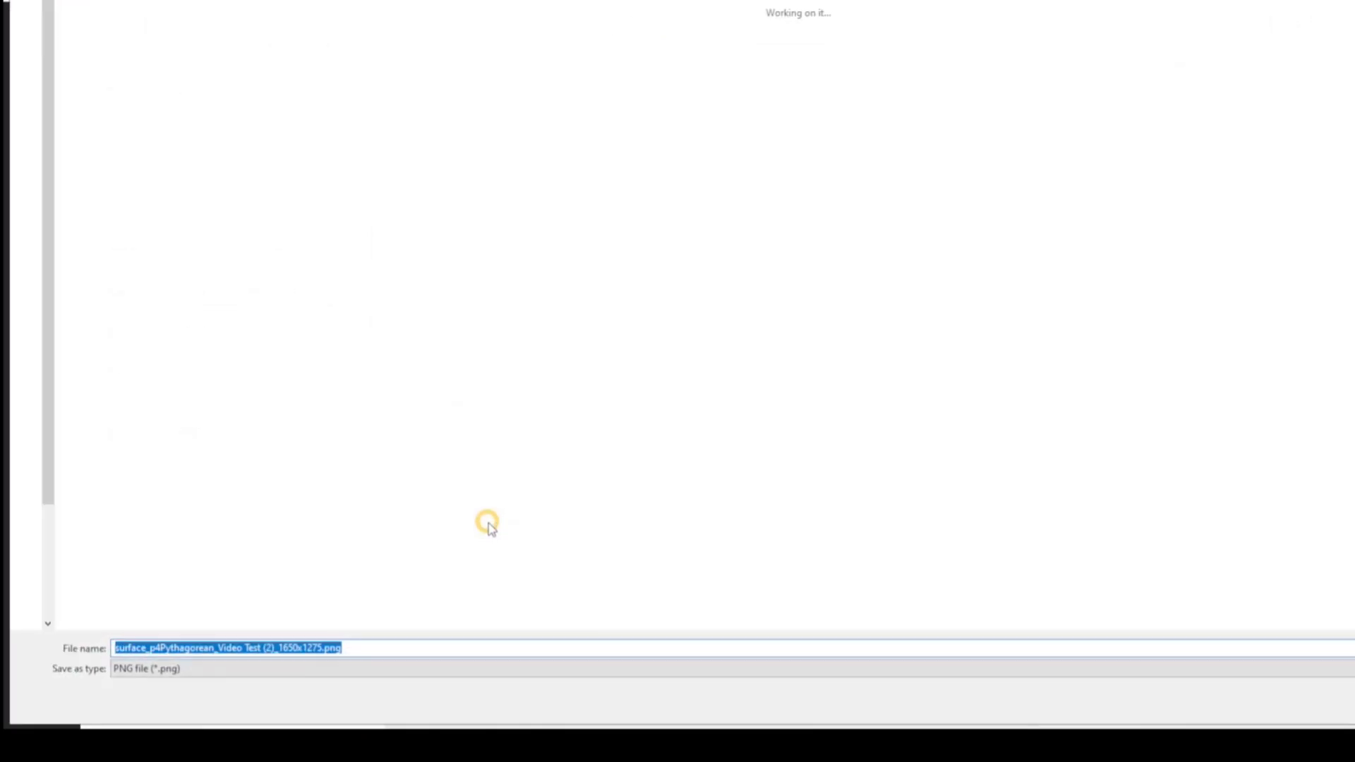
pyautogui.write('dfgfgdfdfdfa')
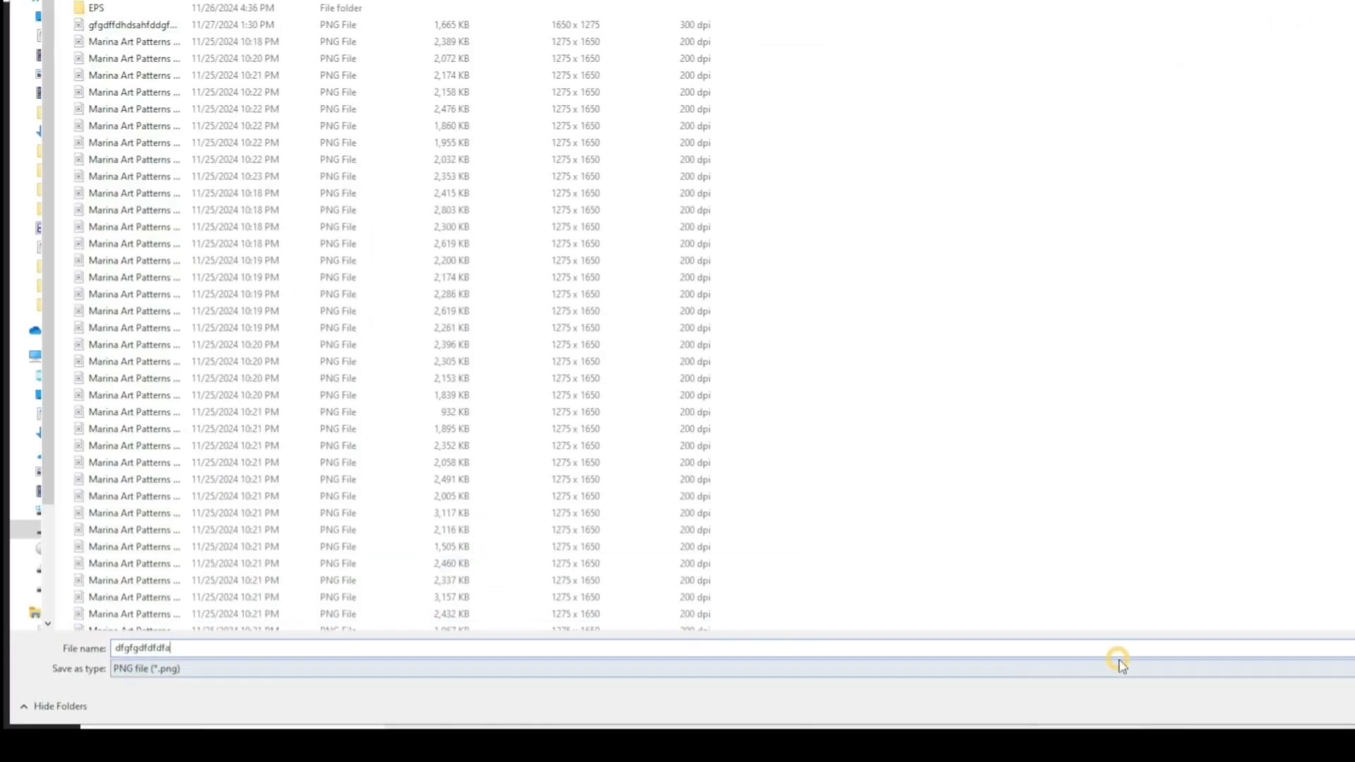
pyautogui.press('Return')
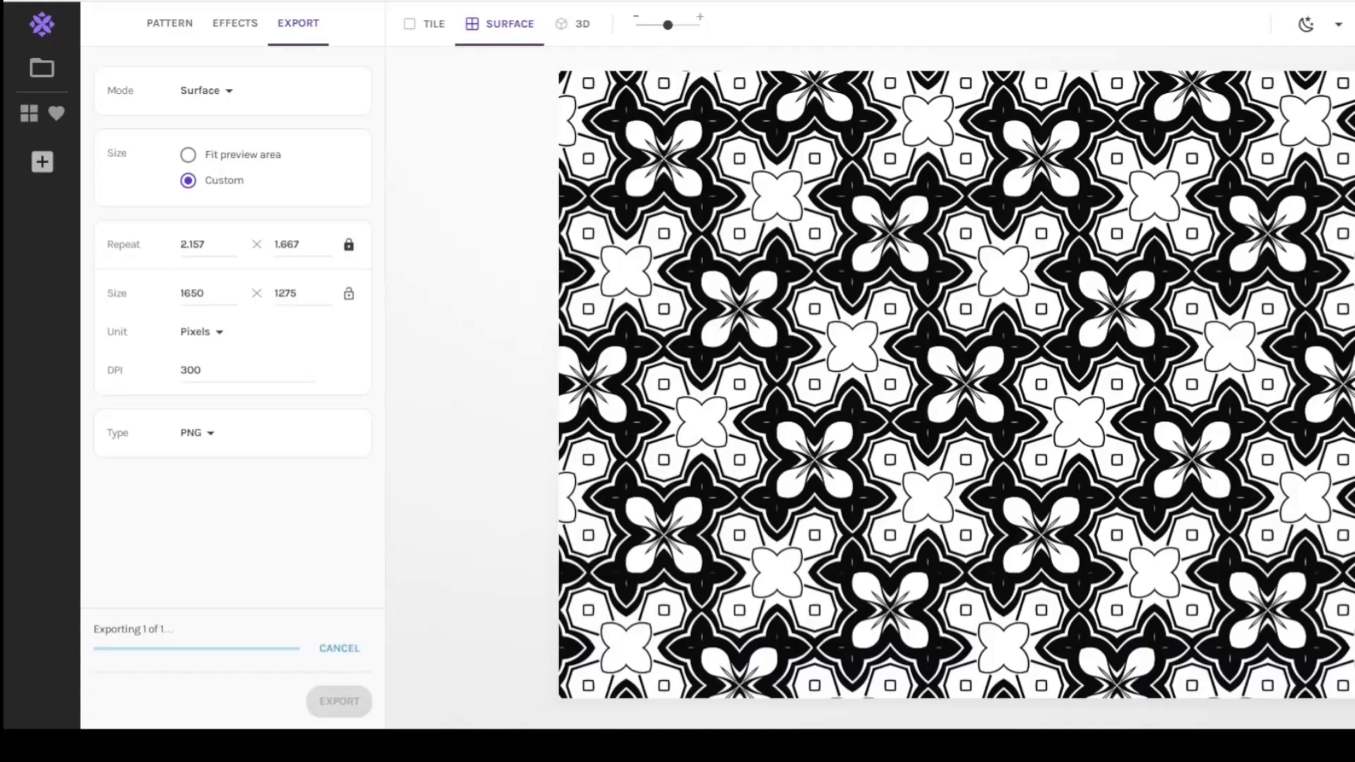
# Step: Preview the Octagon tiling on the swirl image and apply the seamless High Five tiling
pyautogui.click(173, 28)
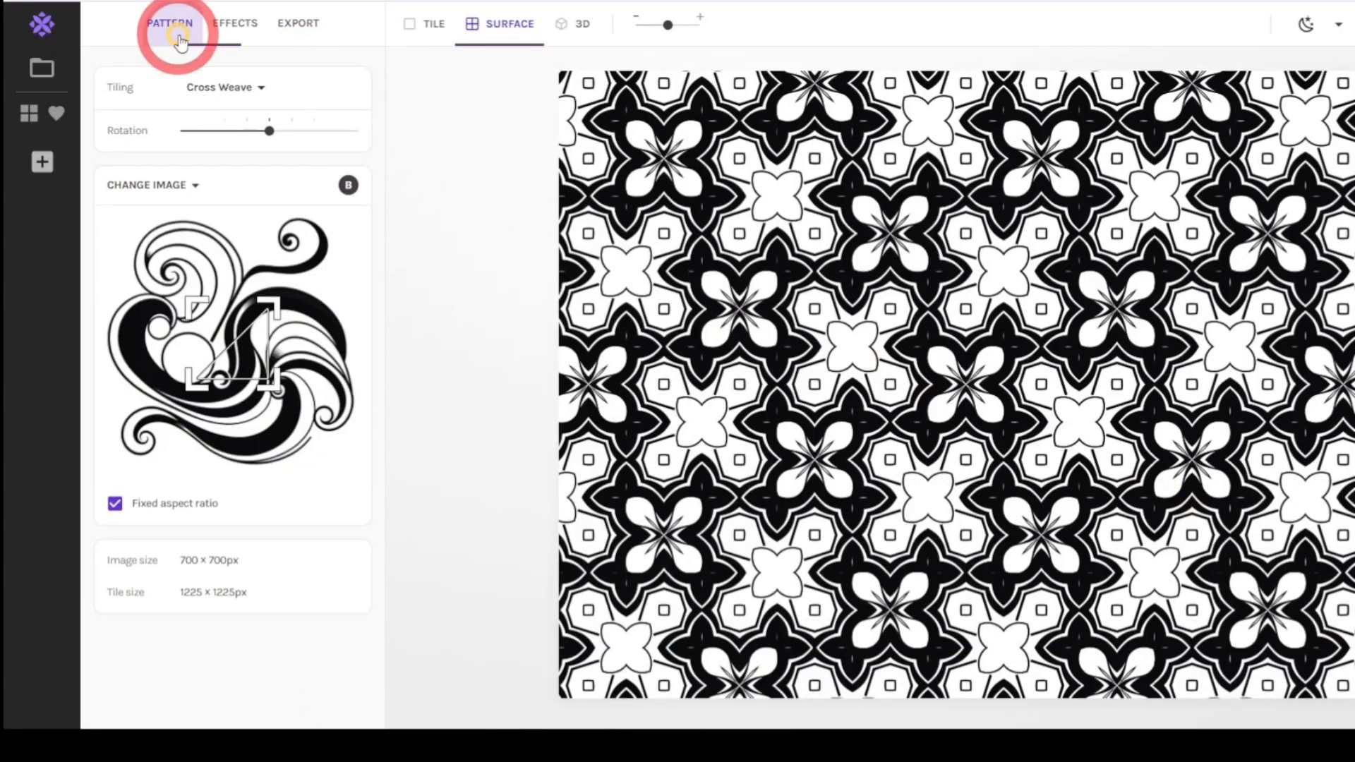
pyautogui.click(221, 86)
pyautogui.click(121, 441)
pyautogui.scroll(-2, 121, 441)
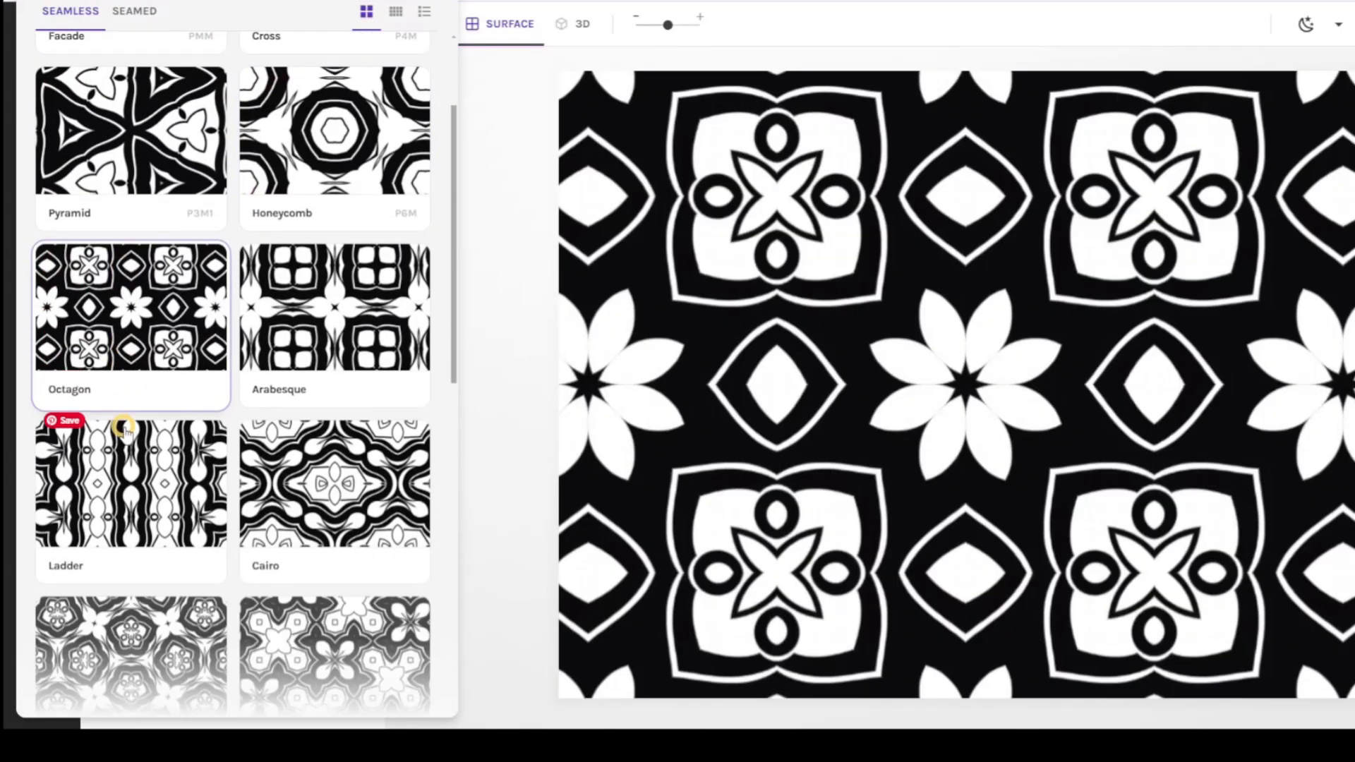
pyautogui.click(166, 494)
pyautogui.scroll(-2, 163, 494)
pyautogui.click(161, 481)
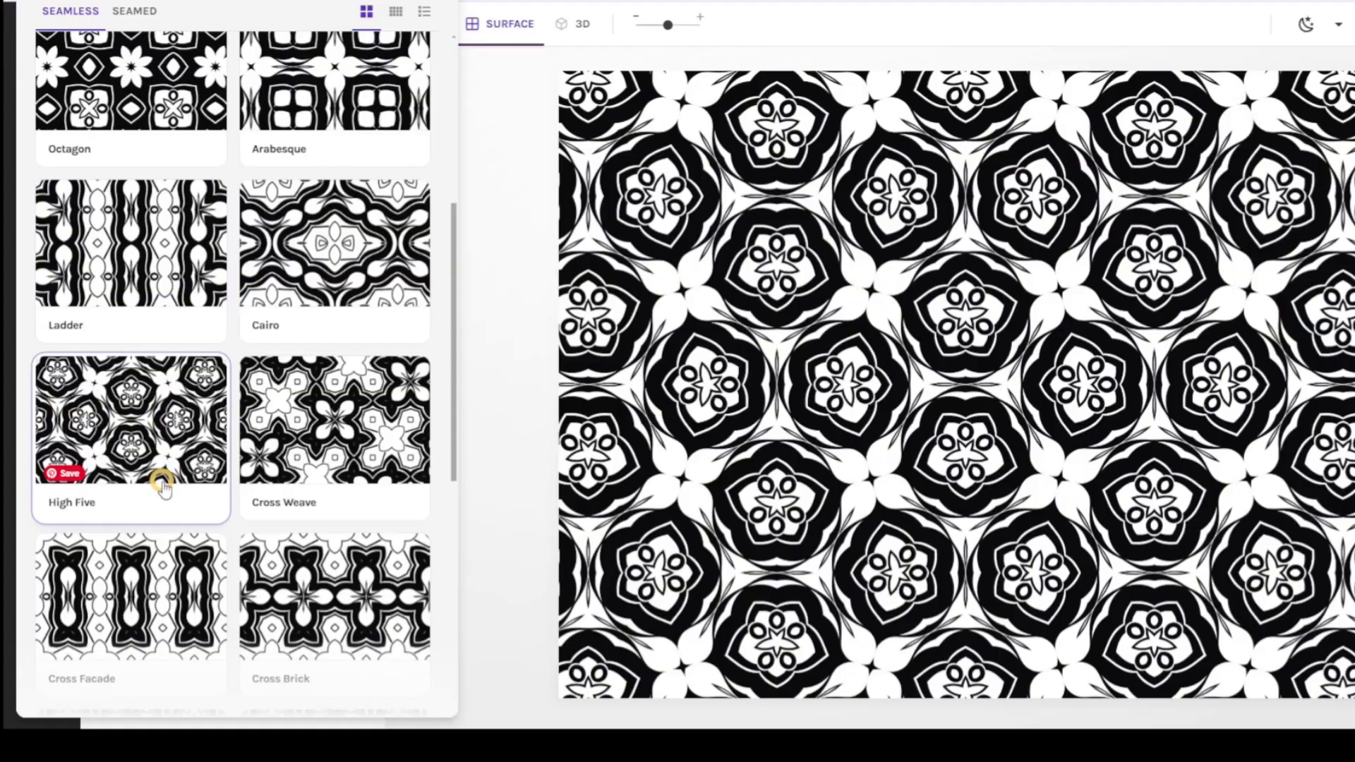
pyautogui.click(152, 405)
# Step: Export the High Five pattern as a PNG file named "gfgfghfnnghfjztr"
pyautogui.click(311, 17)
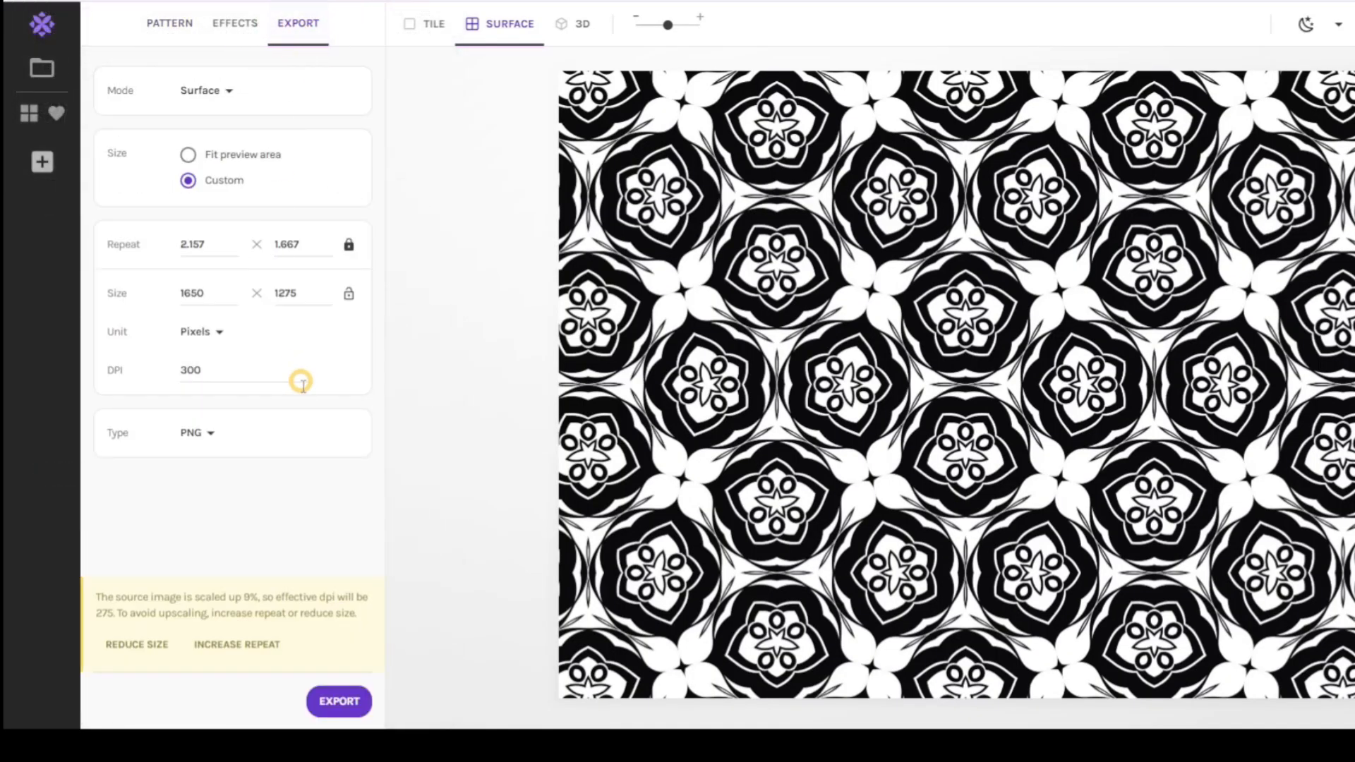
pyautogui.click(350, 707)
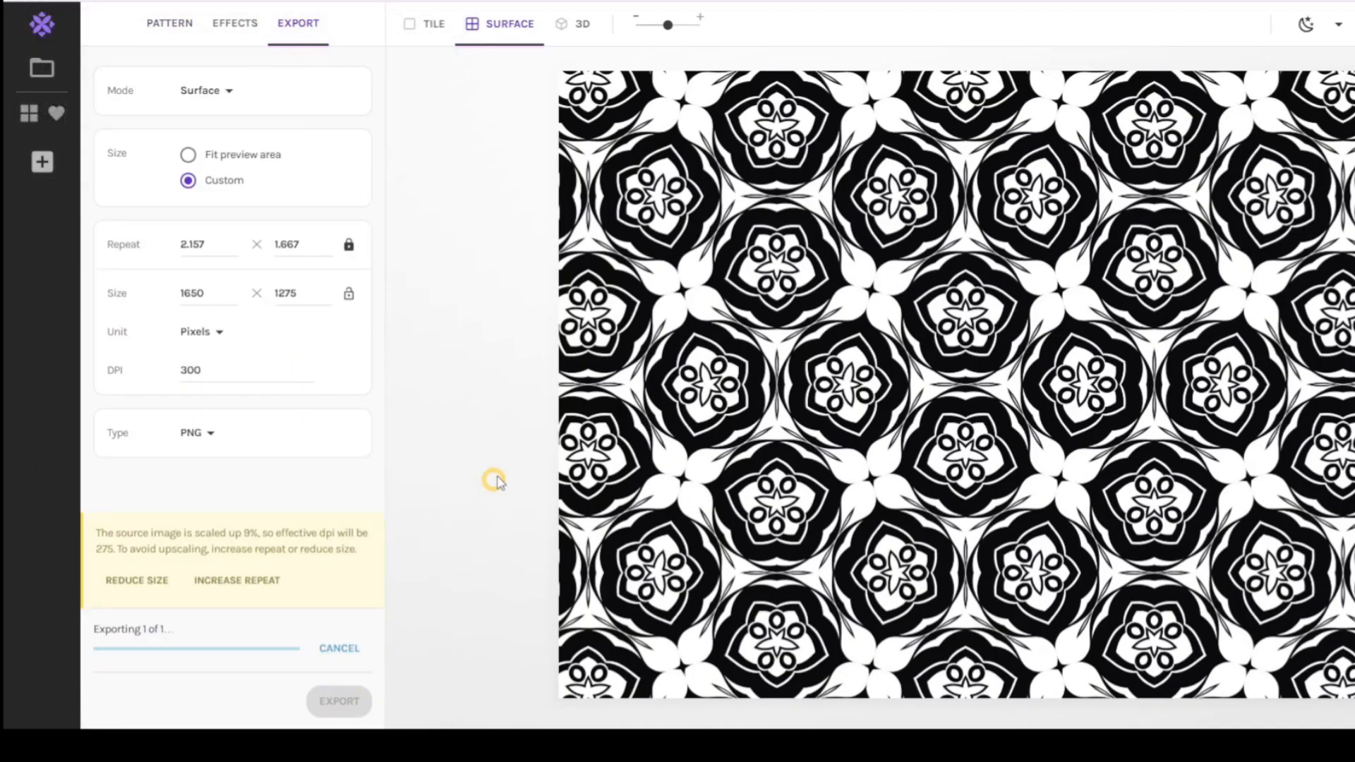
pyautogui.write('gfgfgfhfmghtfjdf')
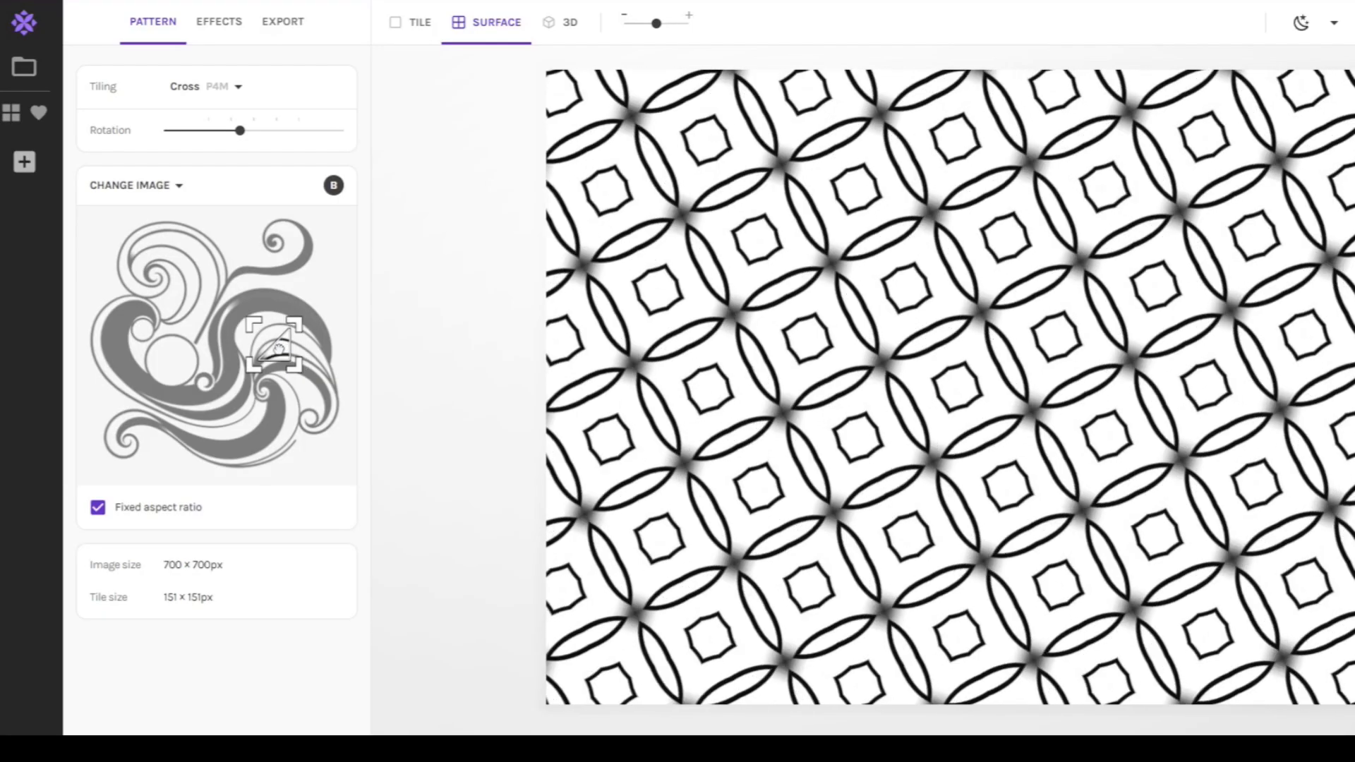
# Step: Move the sampling frame to the upper-left spiral of the swirl image and nudge it slightly to the right
pyautogui.moveTo(252, 353); pyautogui.dragTo(221, 324)
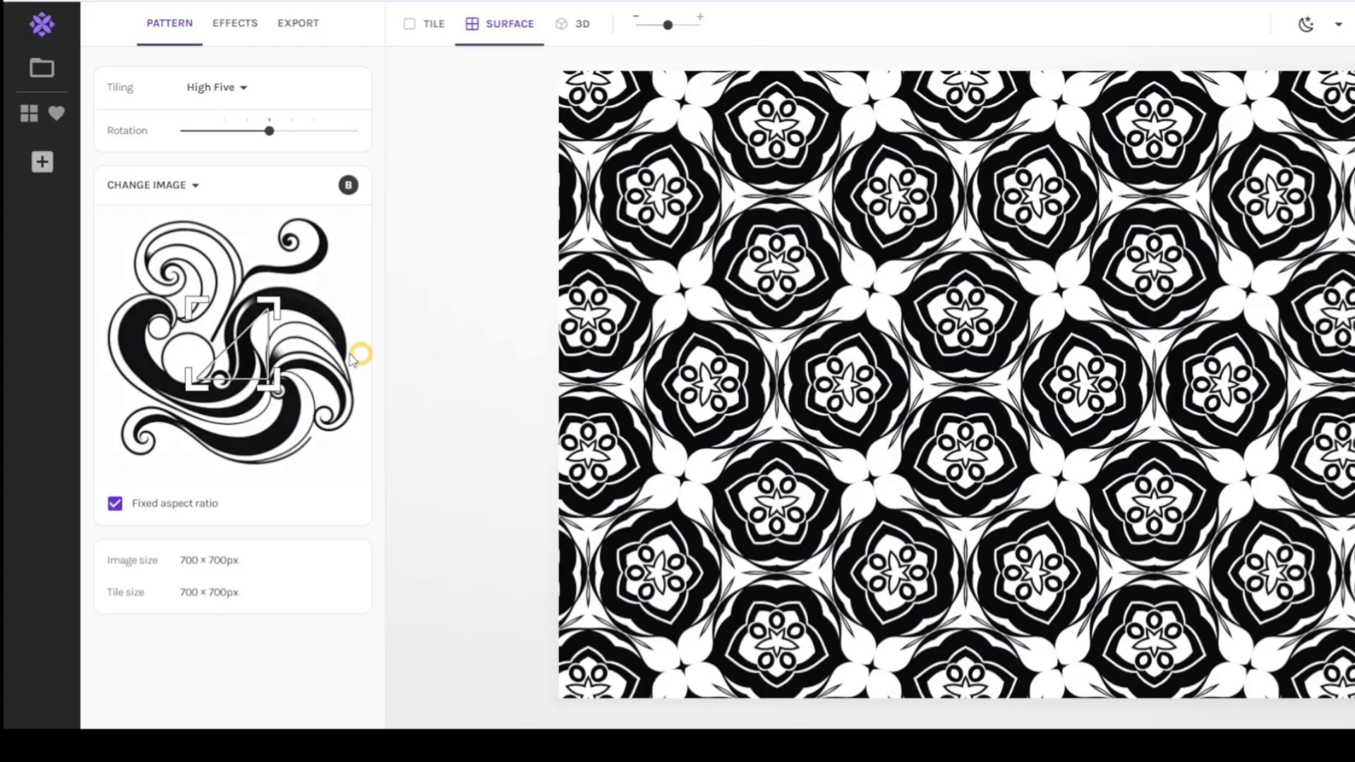
pyautogui.moveTo(250, 351); pyautogui.dragTo(162, 258)
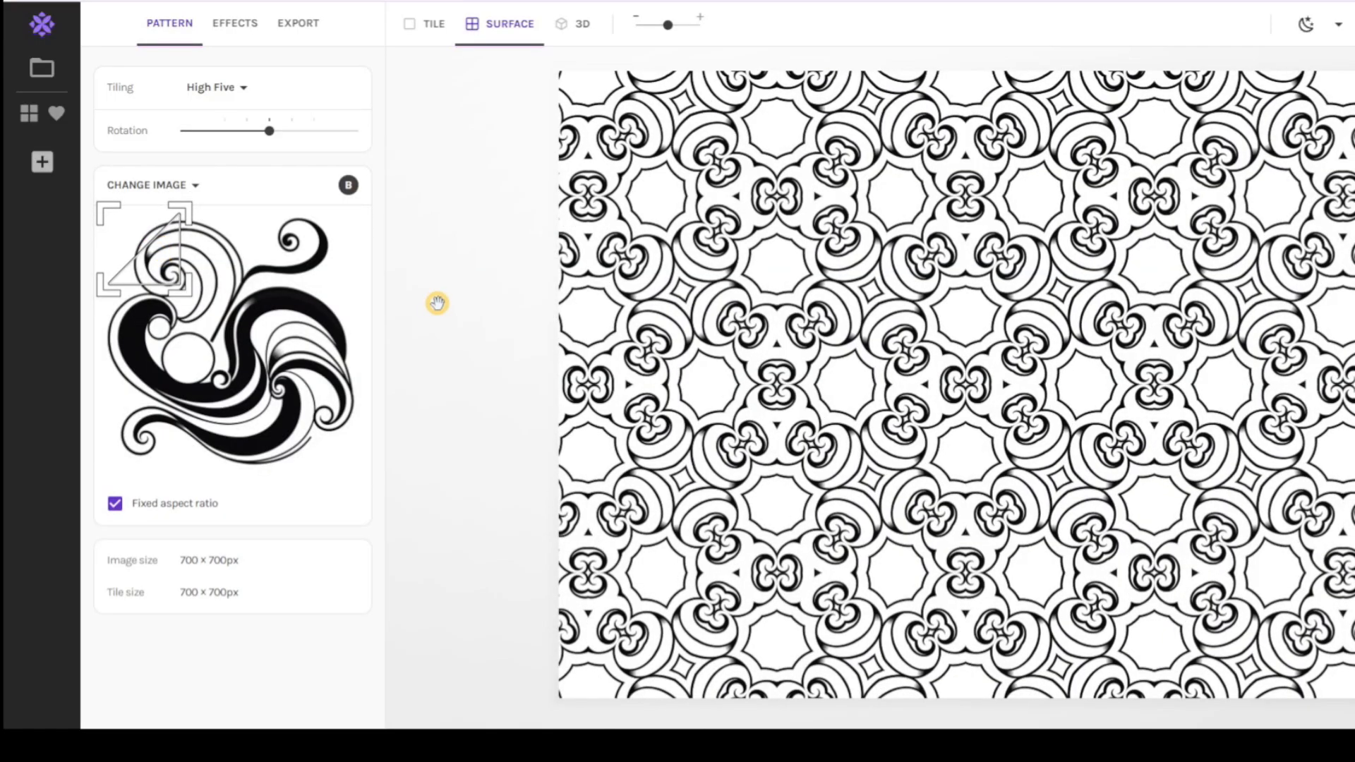
pyautogui.press('Right')
pyautogui.press('Right')
pyautogui.press('Right')
pyautogui.press('Right')
pyautogui.press('Right')
pyautogui.press('Right')
pyautogui.press('Right')
pyautogui.press('Right')
pyautogui.press('Right')
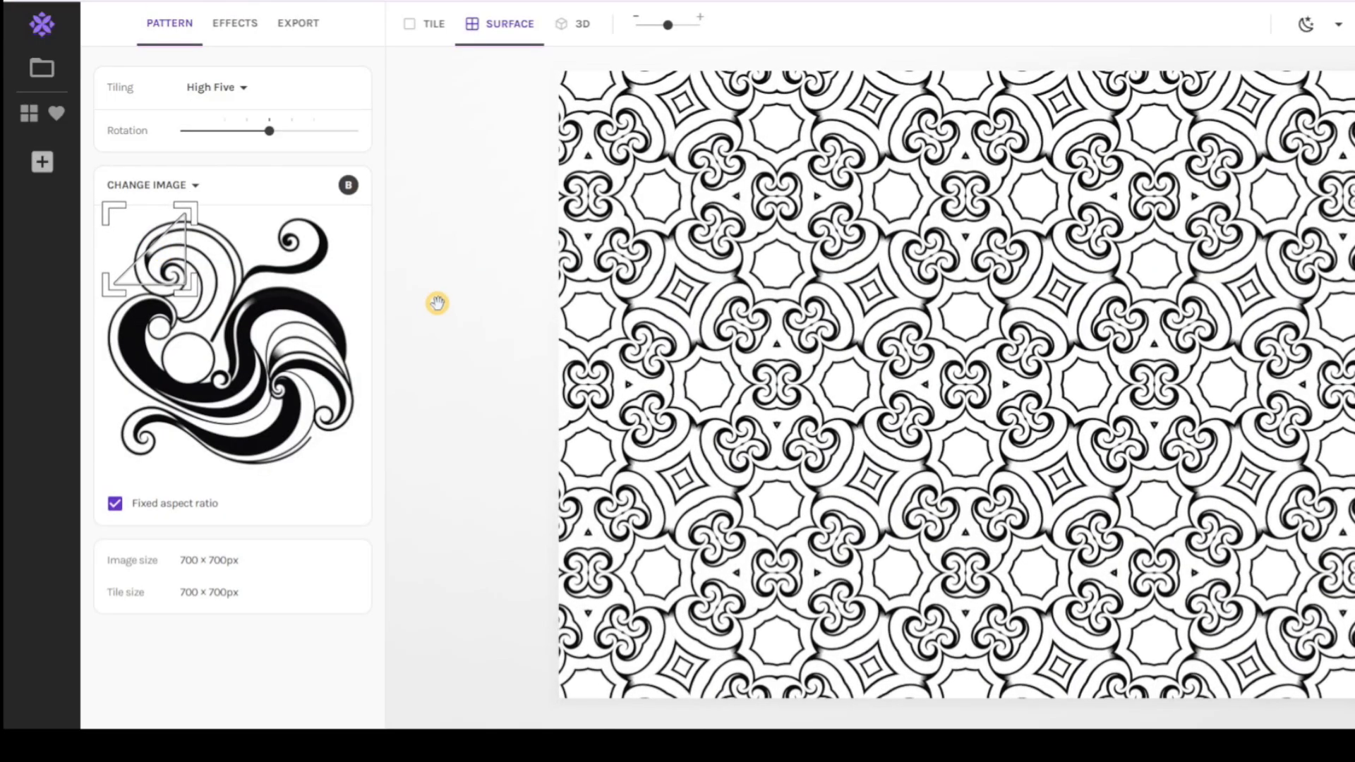
# Step: Shift the sampling frame further down and to the right so that it surrounds the upper-left spiral
pyautogui.press('Down')
pyautogui.press('Down')
pyautogui.press('Down')
pyautogui.press('Down')
pyautogui.press('Down')
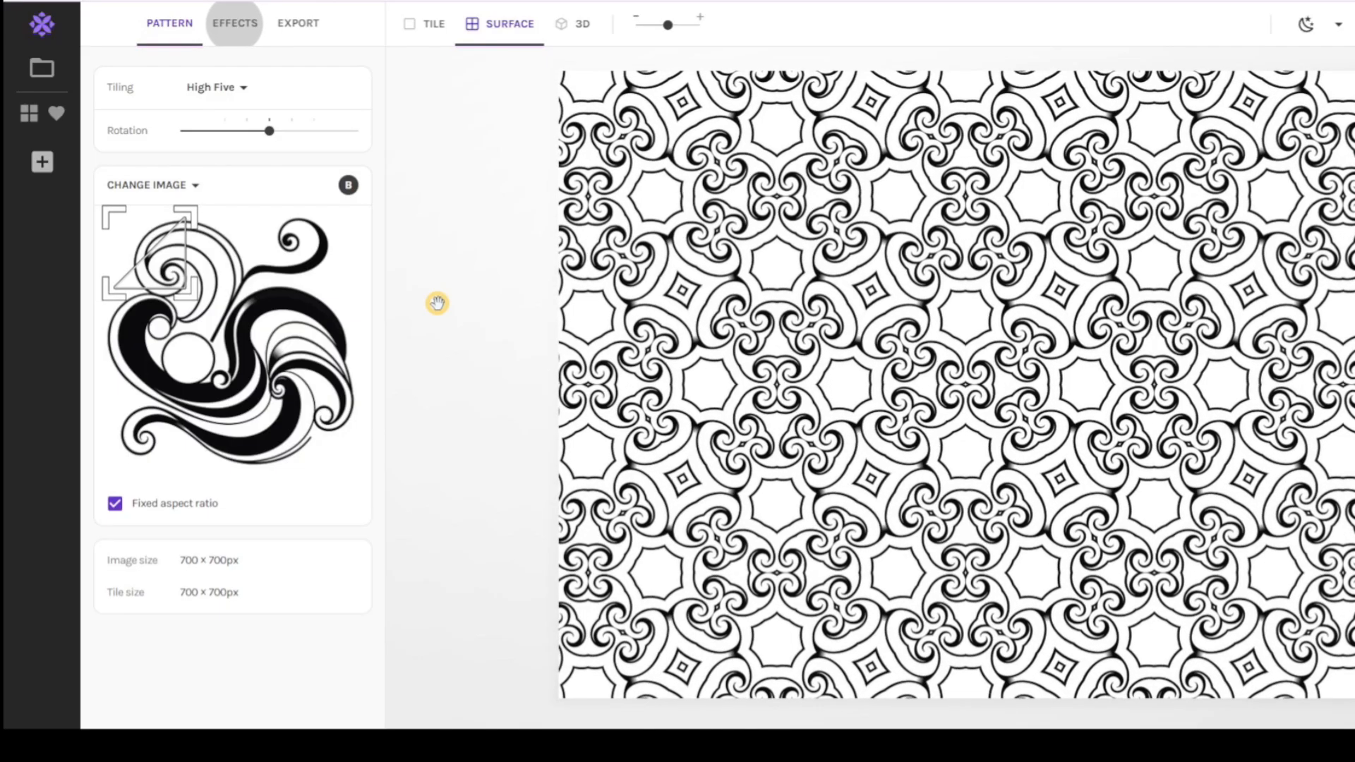
pyautogui.press('Down')
pyautogui.hotkey('shift', 'Down')
pyautogui.hotkey('shift', 'Down')
pyautogui.hotkey('shift', 'Down')
pyautogui.hotkey('shift', 'Right')
pyautogui.hotkey('shift', 'Right')
pyautogui.hotkey('shift', 'Right')
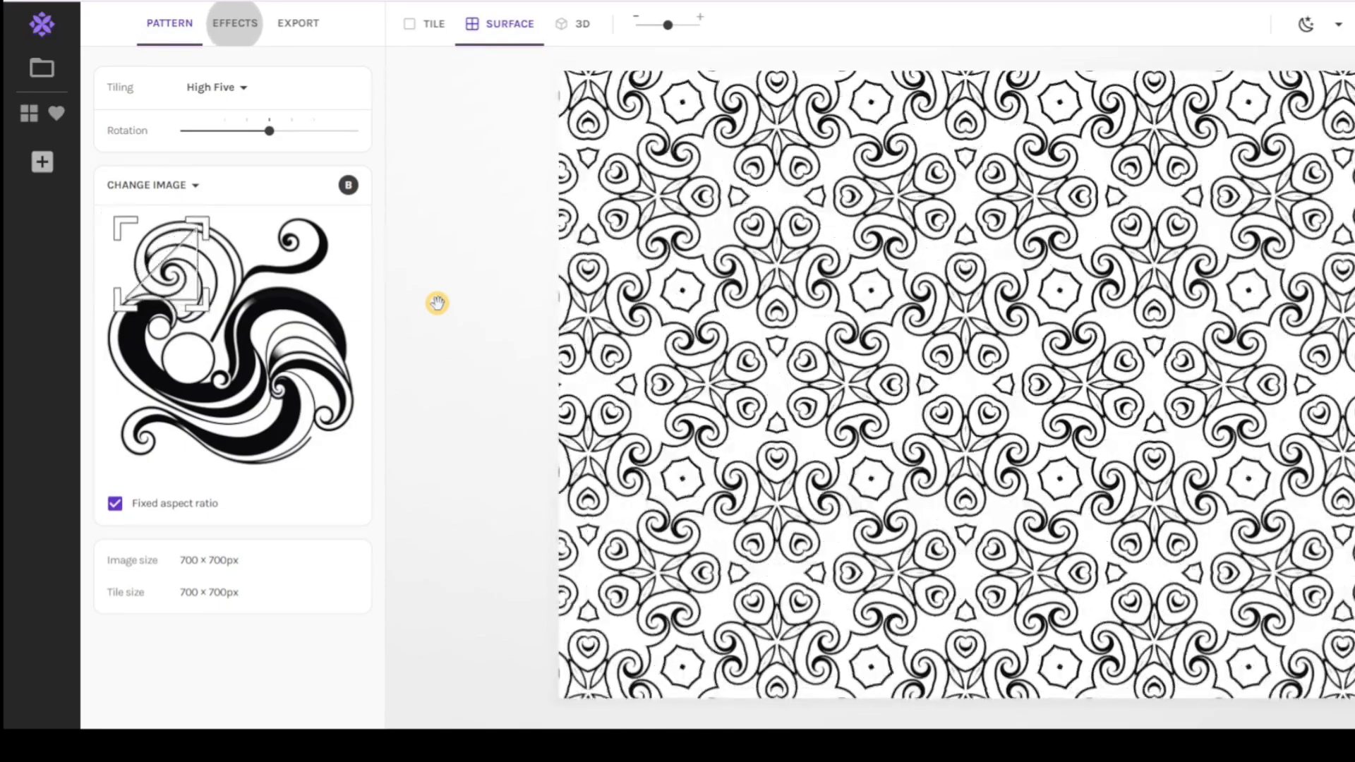
# Step: Lower the sampling frame onto the black swirl below the spiral, then fine-tune it upward to form black six-petal flowers
pyautogui.hotkey('shift', 'Down')
pyautogui.hotkey('shift', 'Down')
pyautogui.hotkey('shift', 'Down')
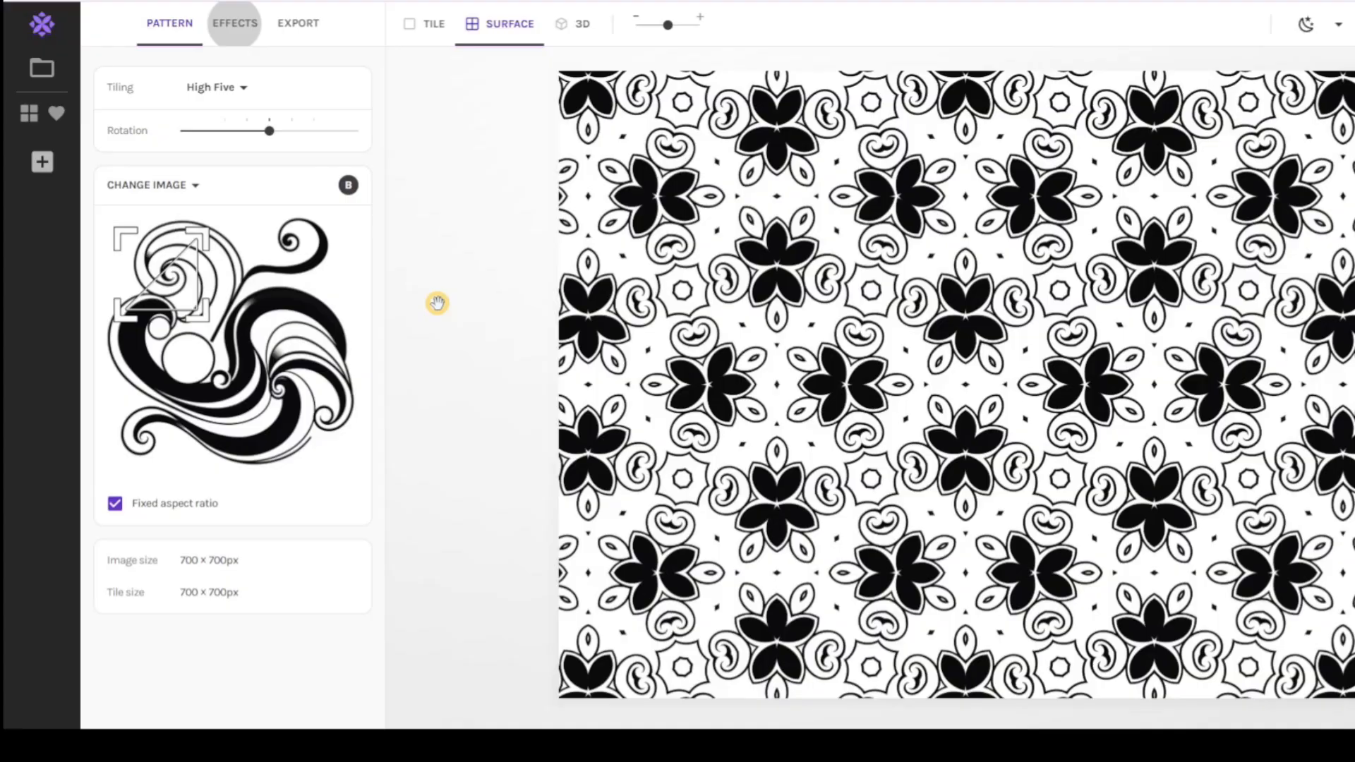
pyautogui.press('Up')
pyautogui.press('Up')
pyautogui.press('Up')
pyautogui.press('Up')
pyautogui.press('Up')
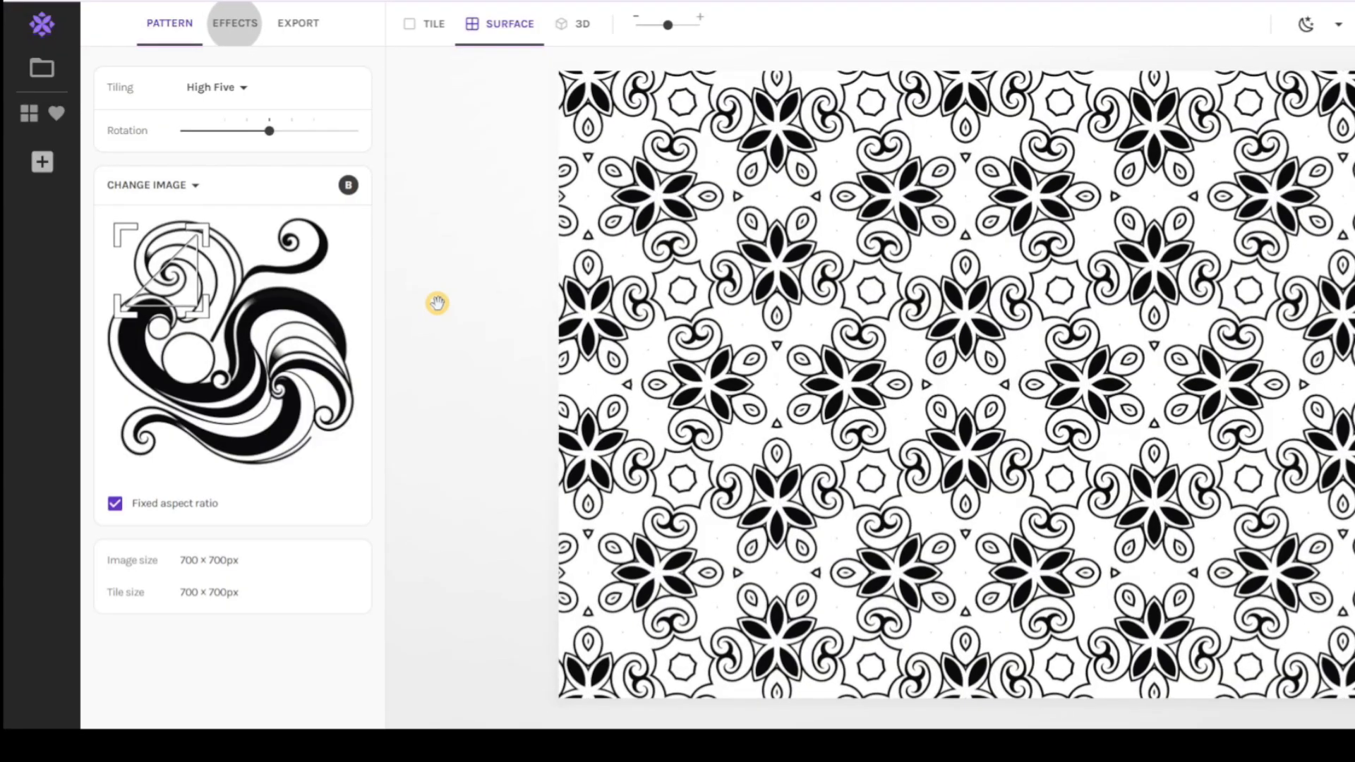
# Step: Export the High Five flower pattern as a PNG file named "vcvcbbvcvcbb"
pyautogui.click(300, 25)
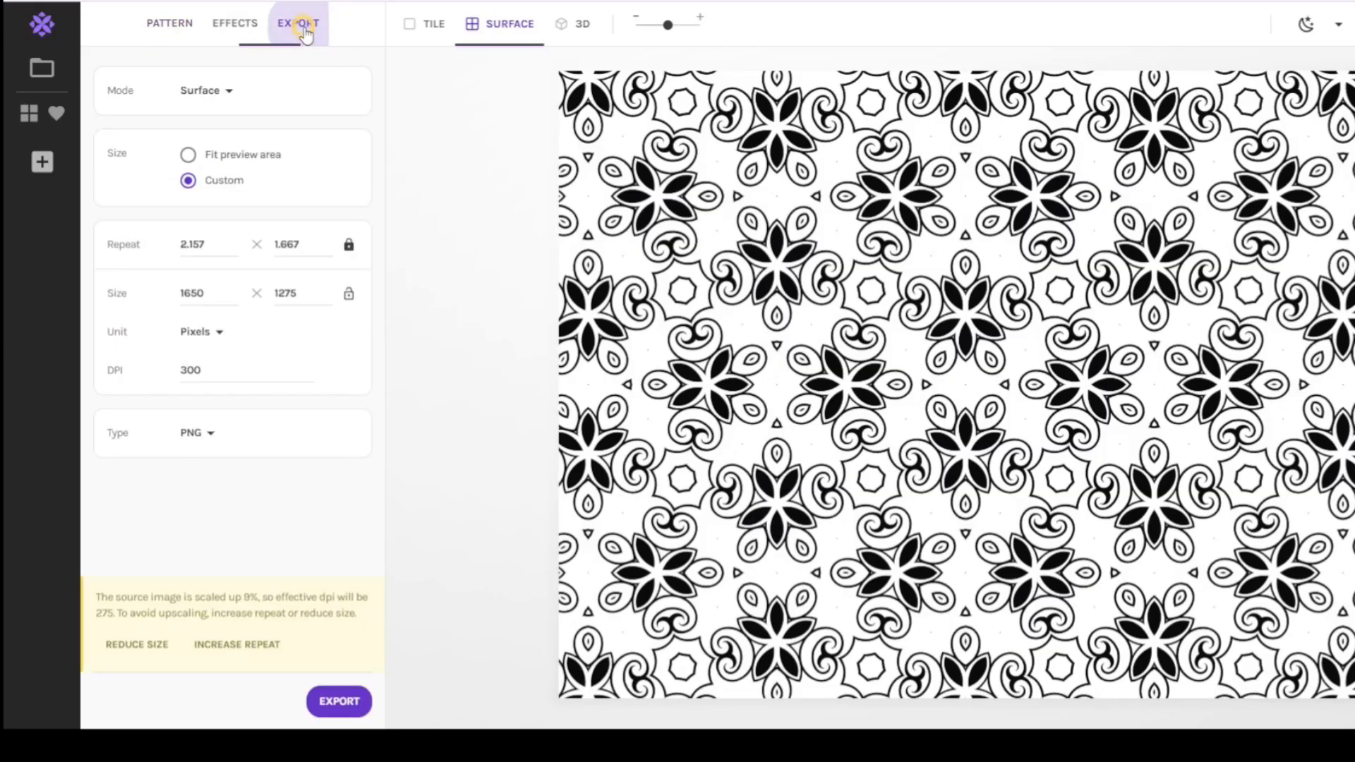
pyautogui.click(352, 702)
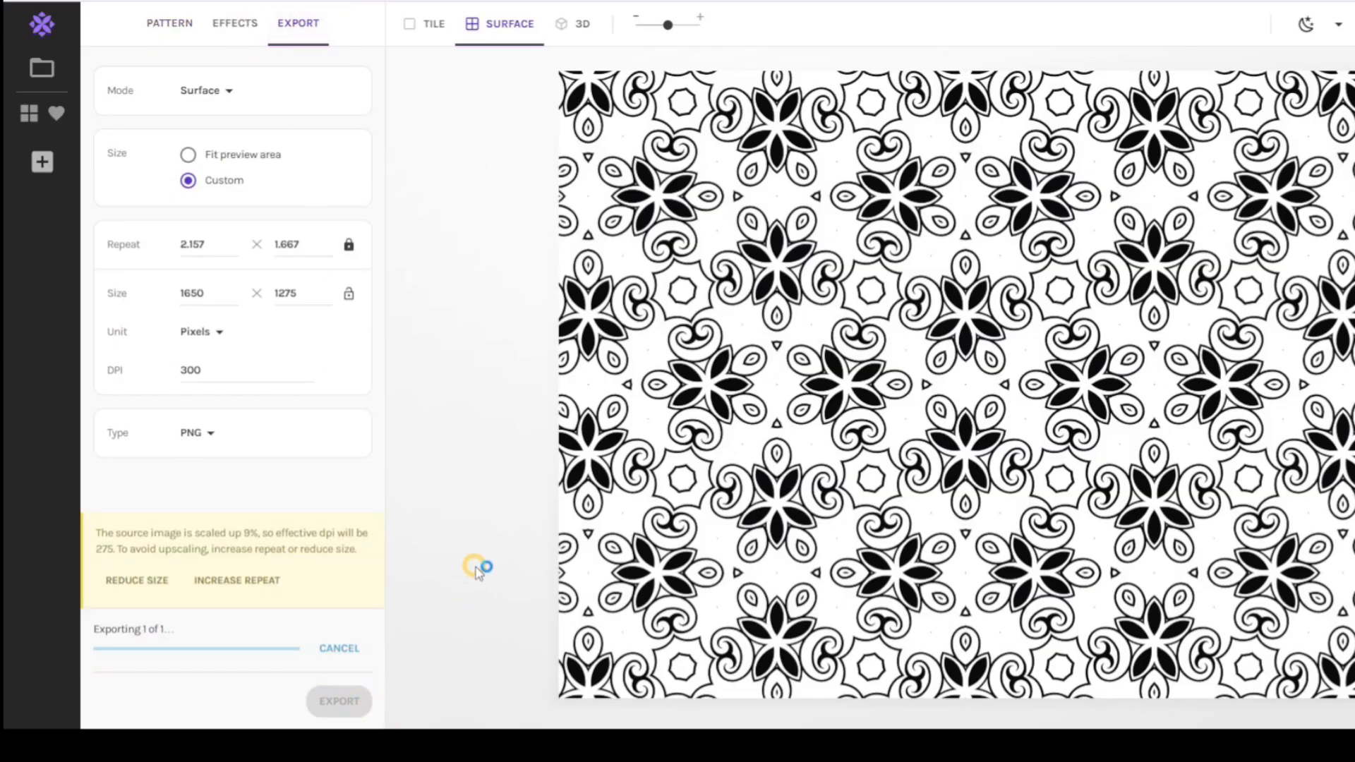
pyautogui.write('vcvcbbvcvcbb')
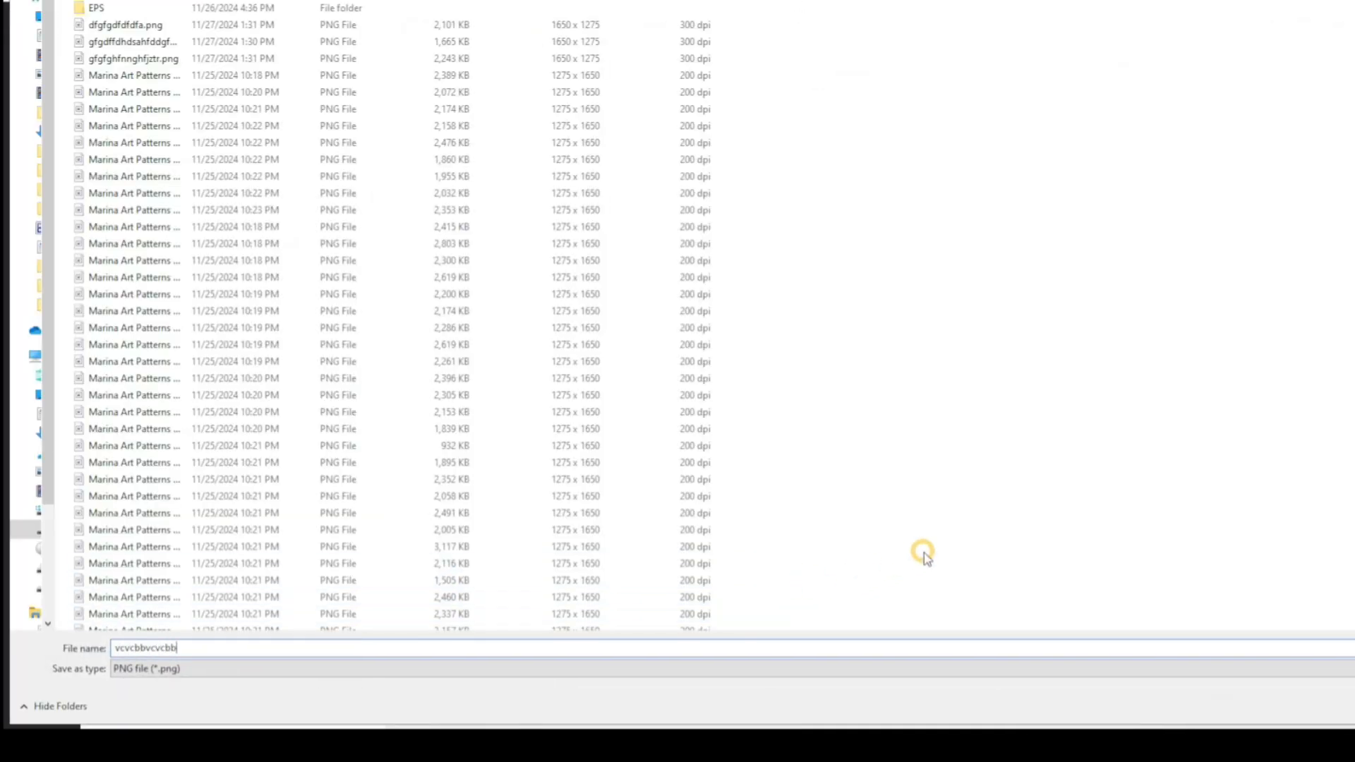
pyautogui.click(1314, 669)
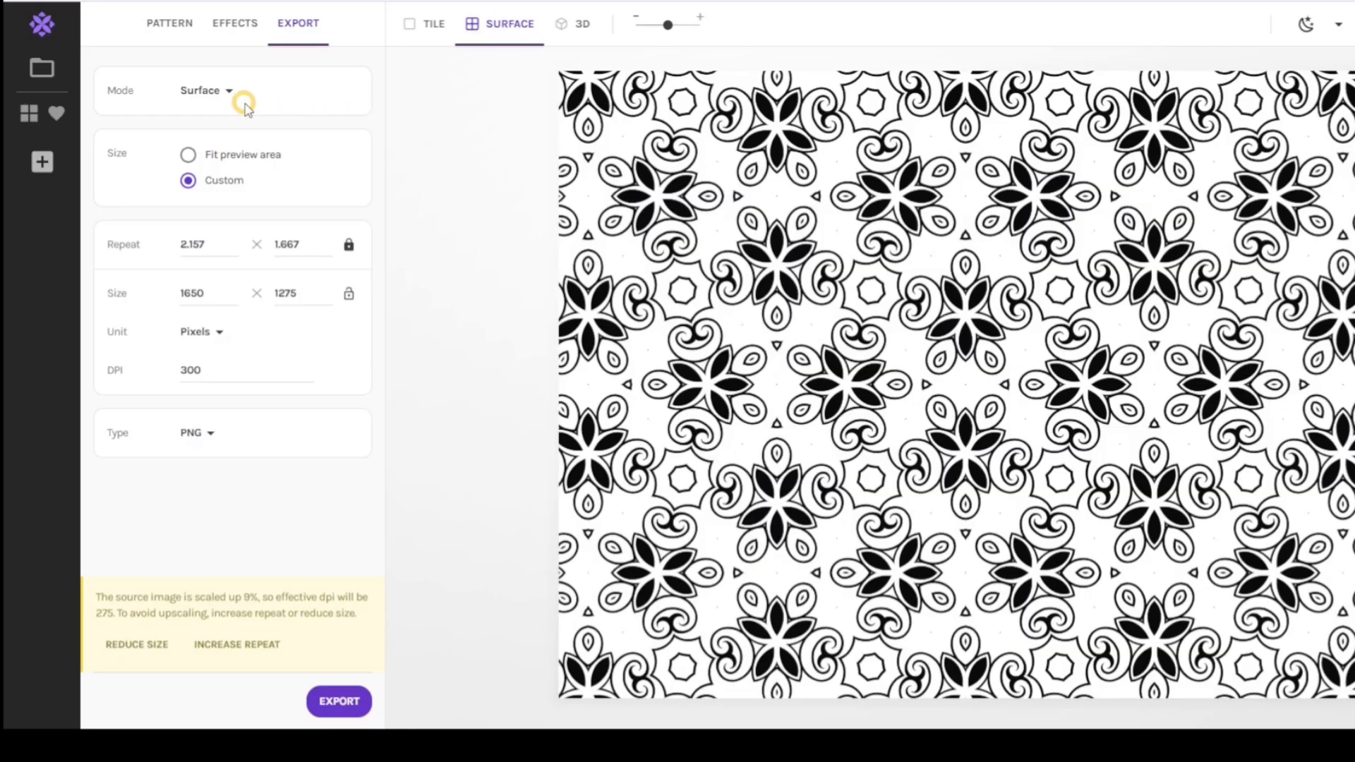
# Step: Try the Cross tiling on the upper-left spiral and replace it with the Facade tiling
pyautogui.click(168, 22)
pyautogui.click(218, 89)
pyautogui.click(349, 146)
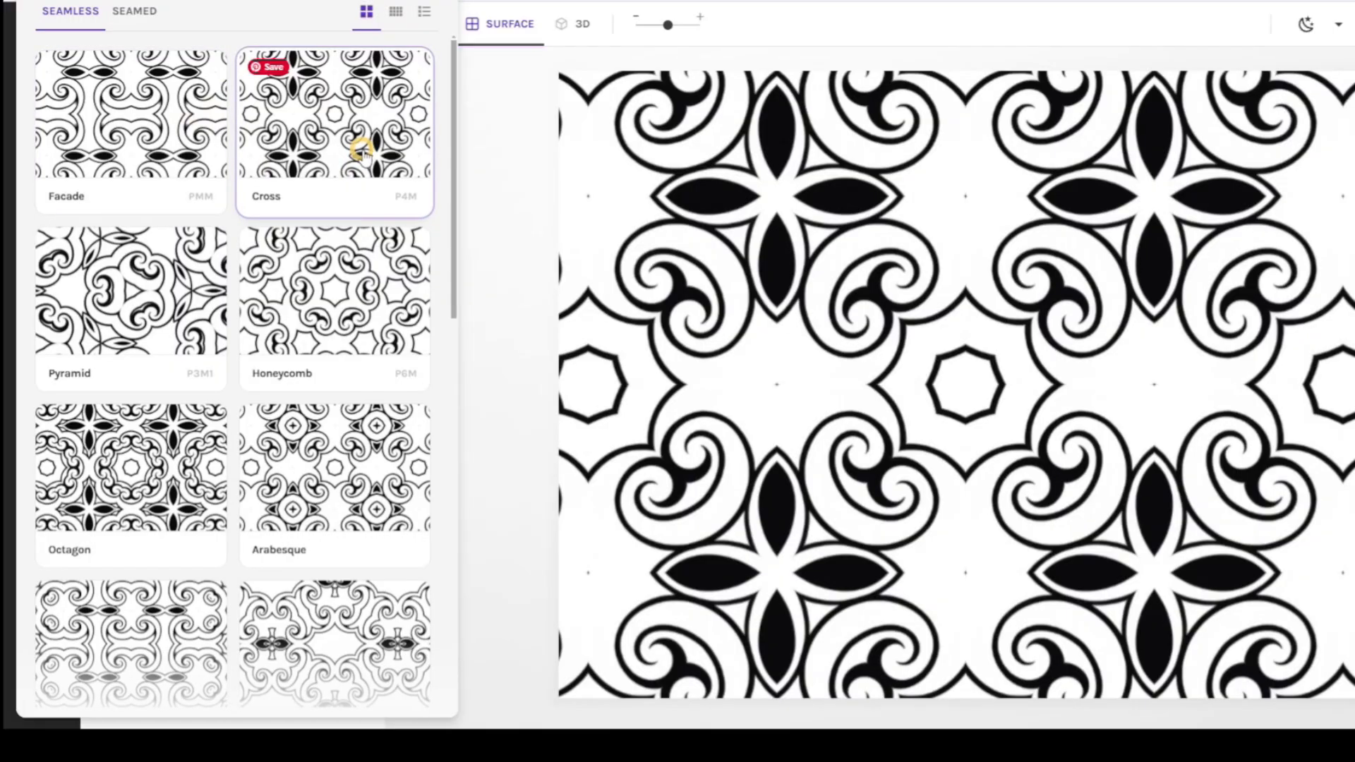
pyautogui.click(317, 172)
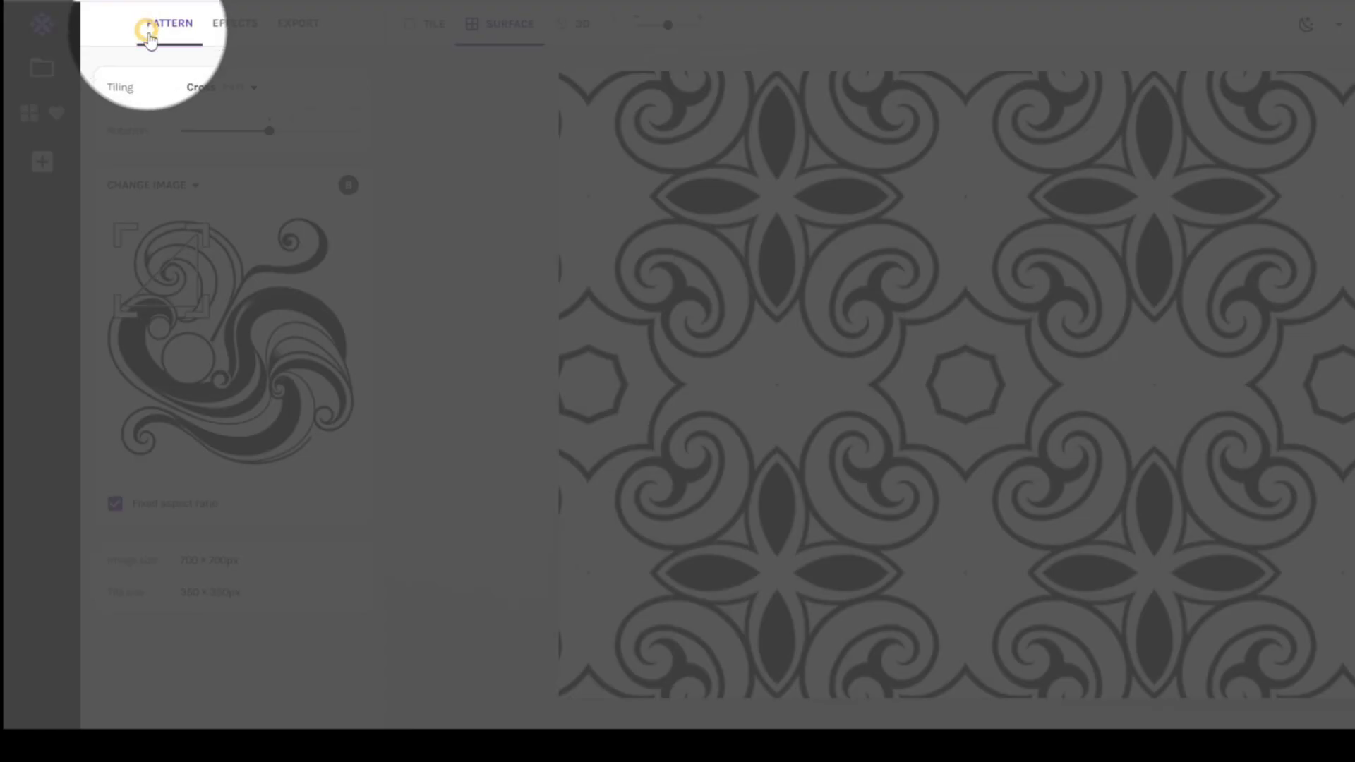
pyautogui.click(236, 88)
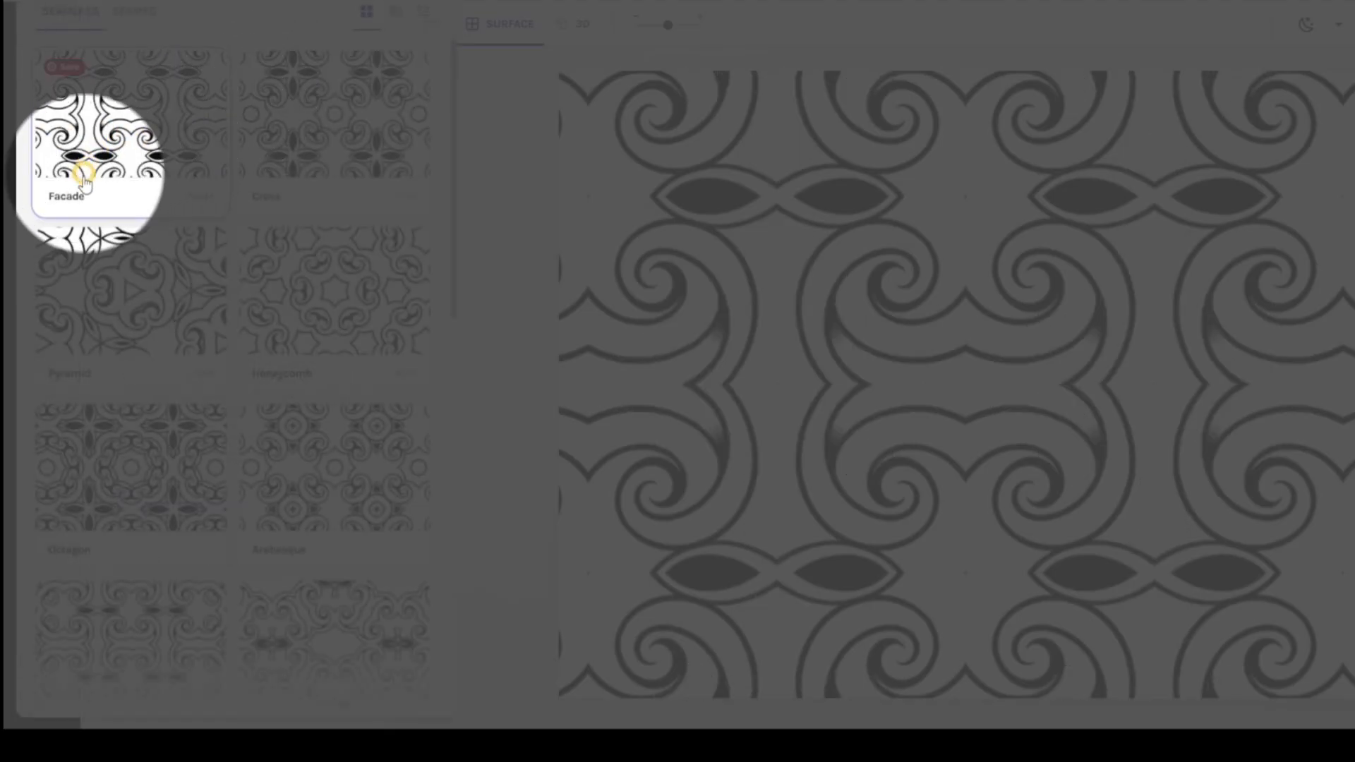
pyautogui.click(118, 131)
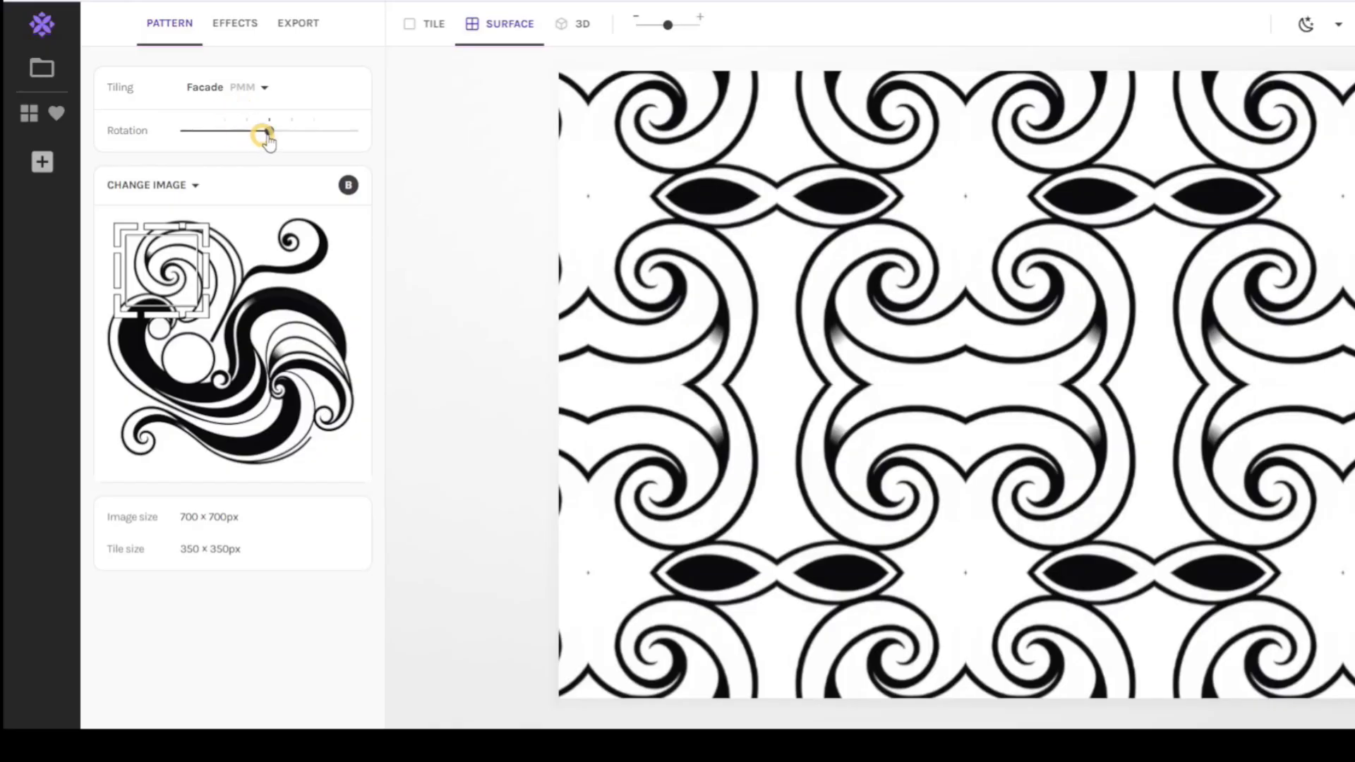
# Step: Shrink the Facade motifs on the surface and move the sampling frame onto the lower-left swirl of the image
pyautogui.moveTo(348, 185)
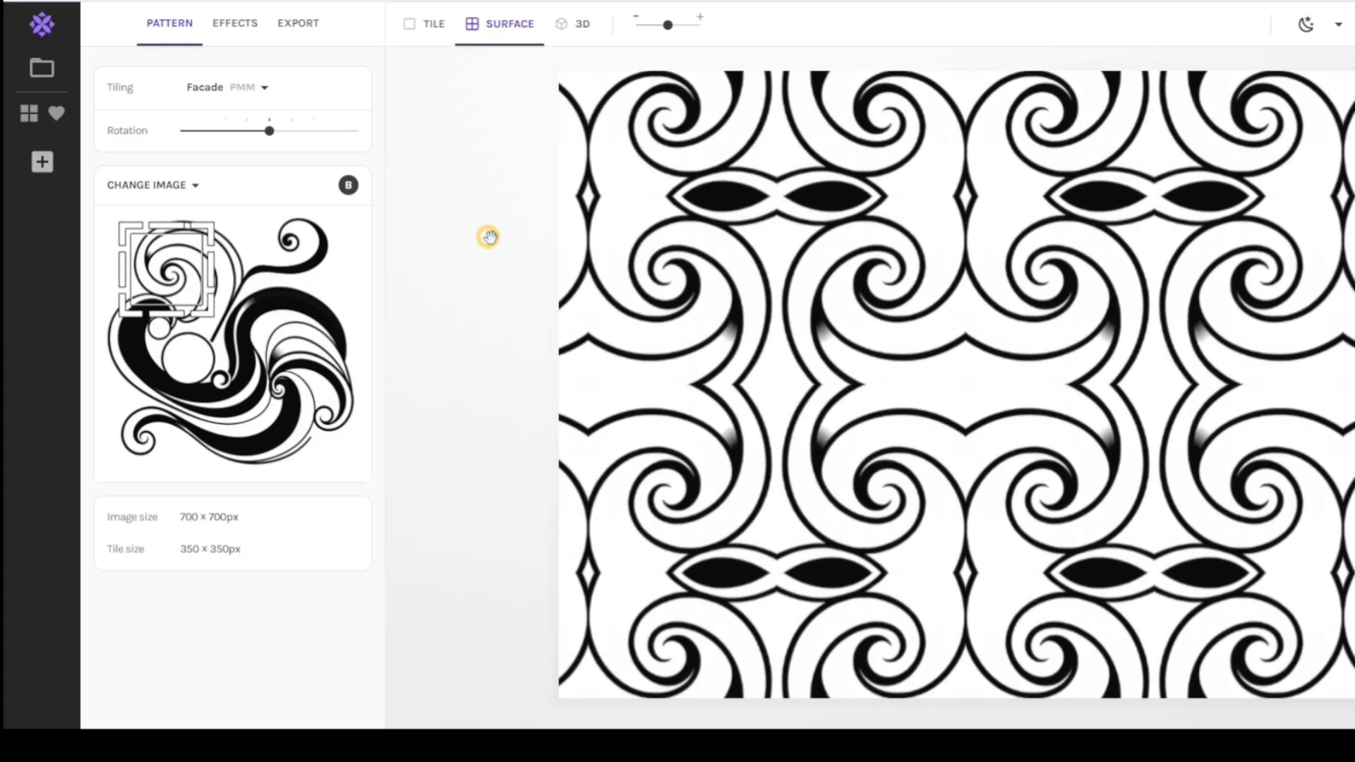
pyautogui.moveTo(667, 32); pyautogui.dragTo(641, 46)
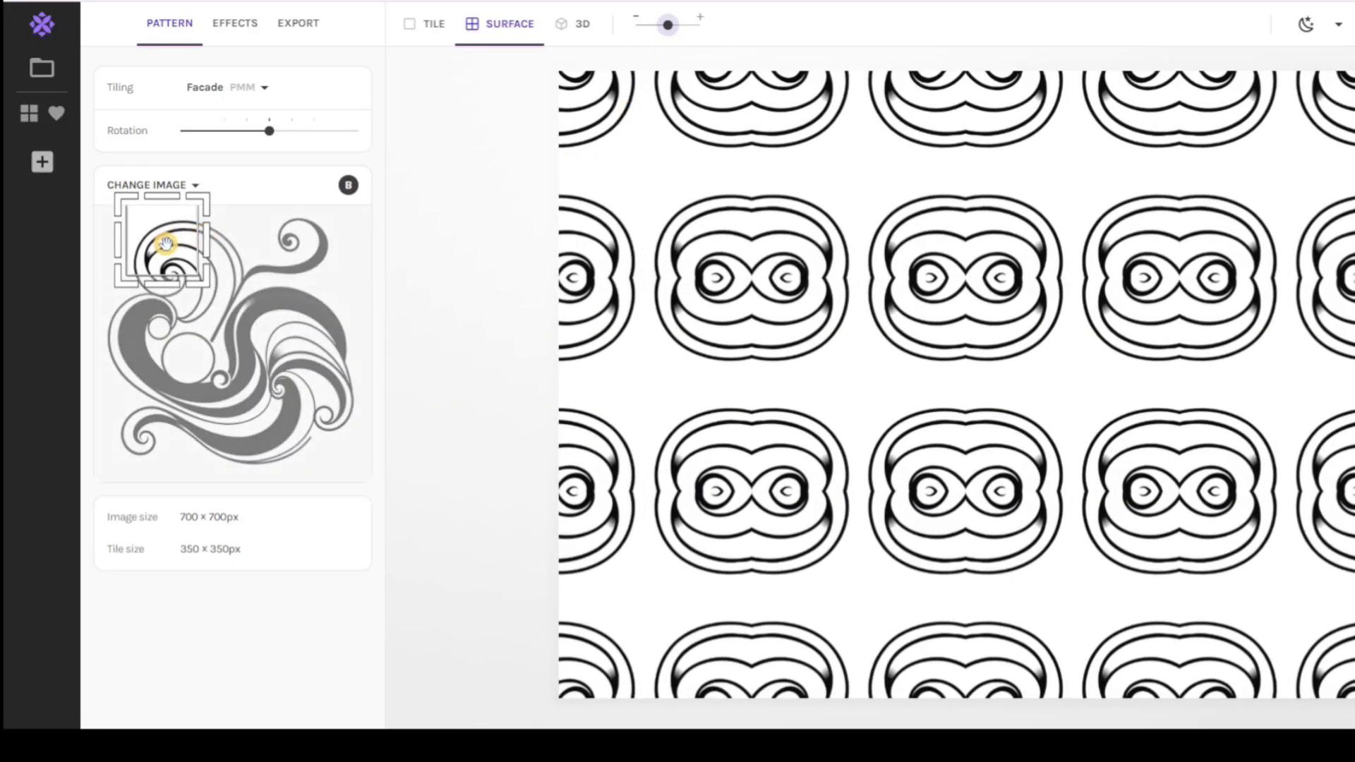
pyautogui.moveTo(166, 243); pyautogui.dragTo(156, 420)
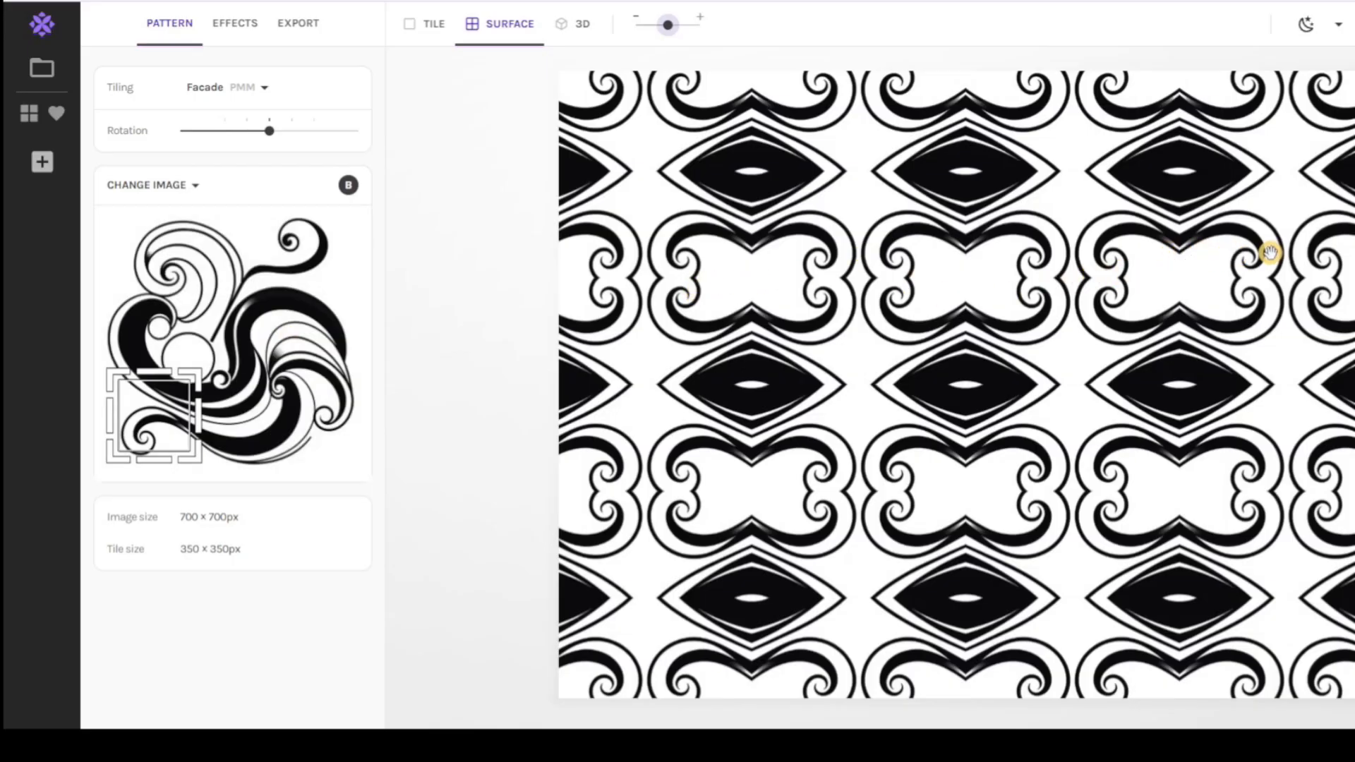
# Step: Preview the seamless tilings Cross, Pyramid, Honeycomb, Octagon and Arabesque on the lower-left swirl
pyautogui.doubleClick(250, 86)
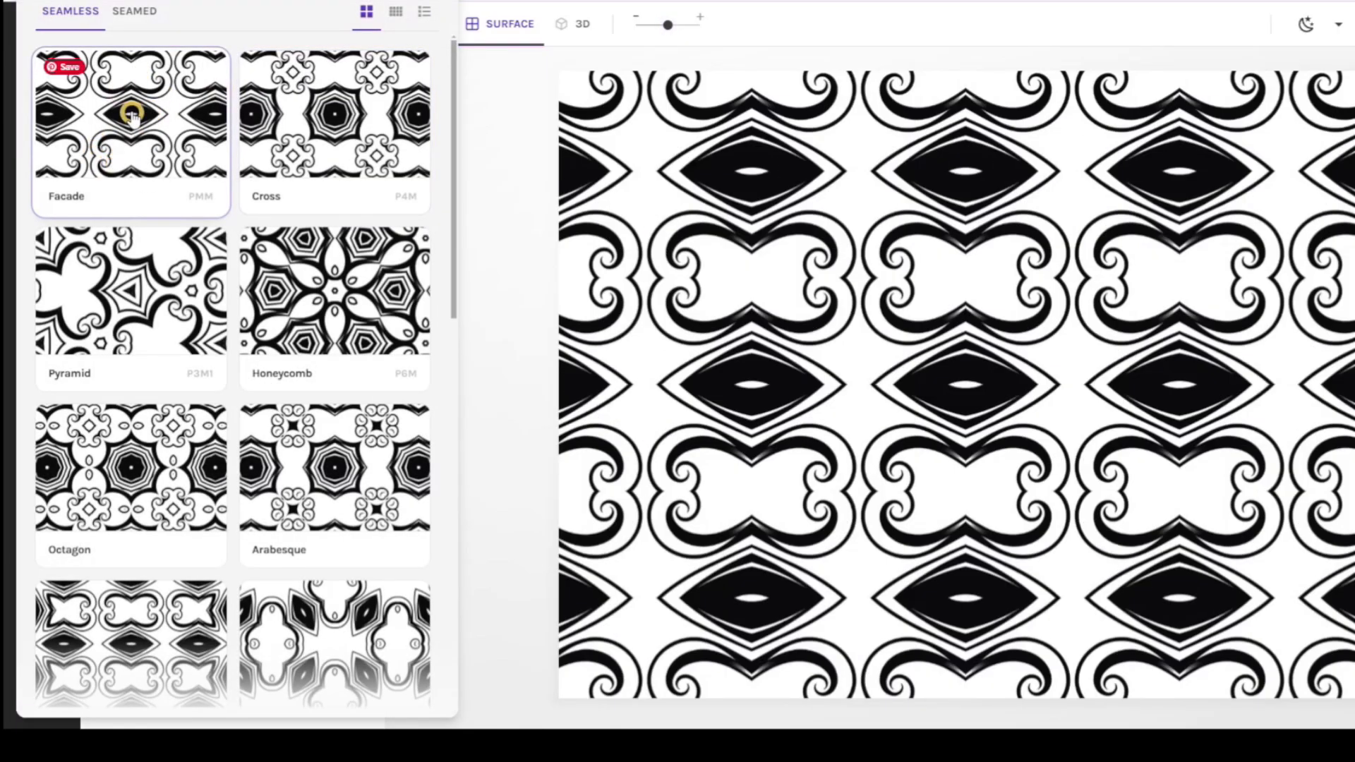
pyautogui.click(509, 113)
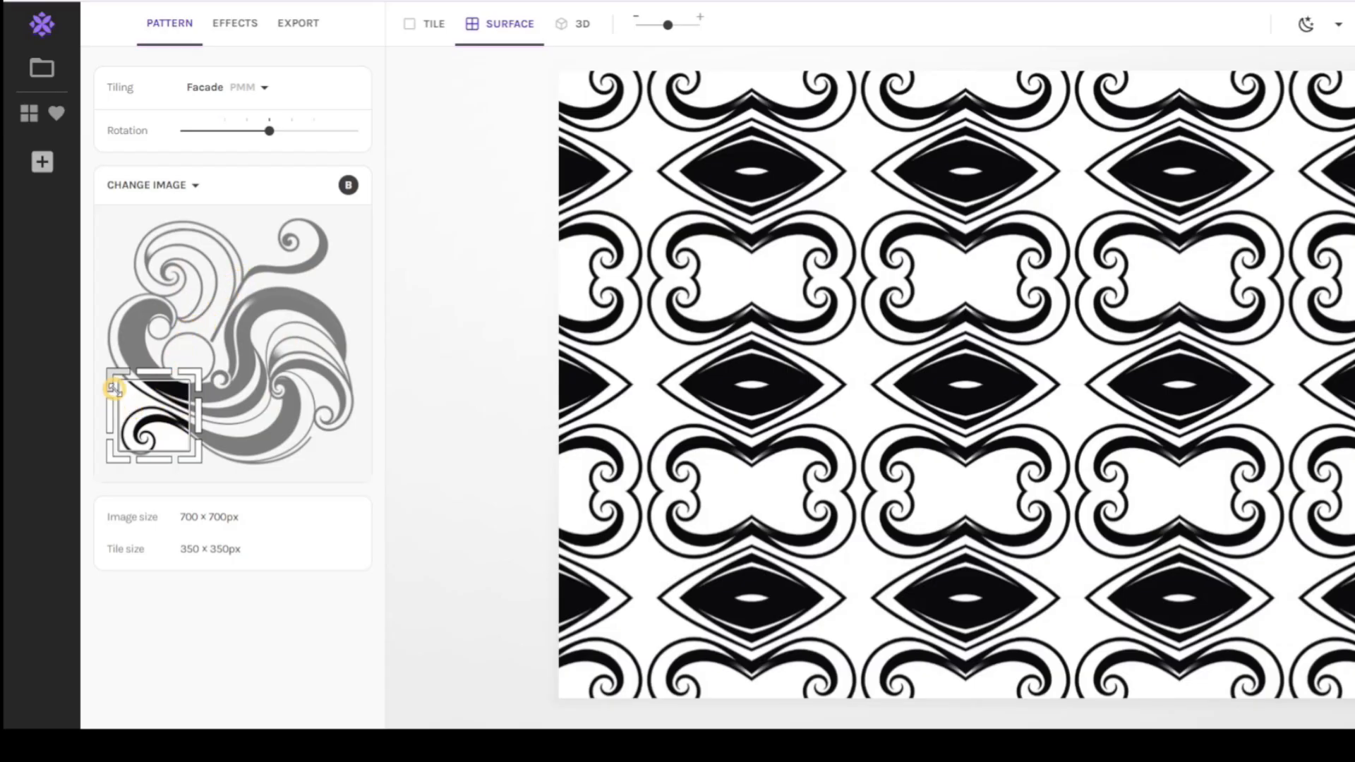
pyautogui.click(221, 79)
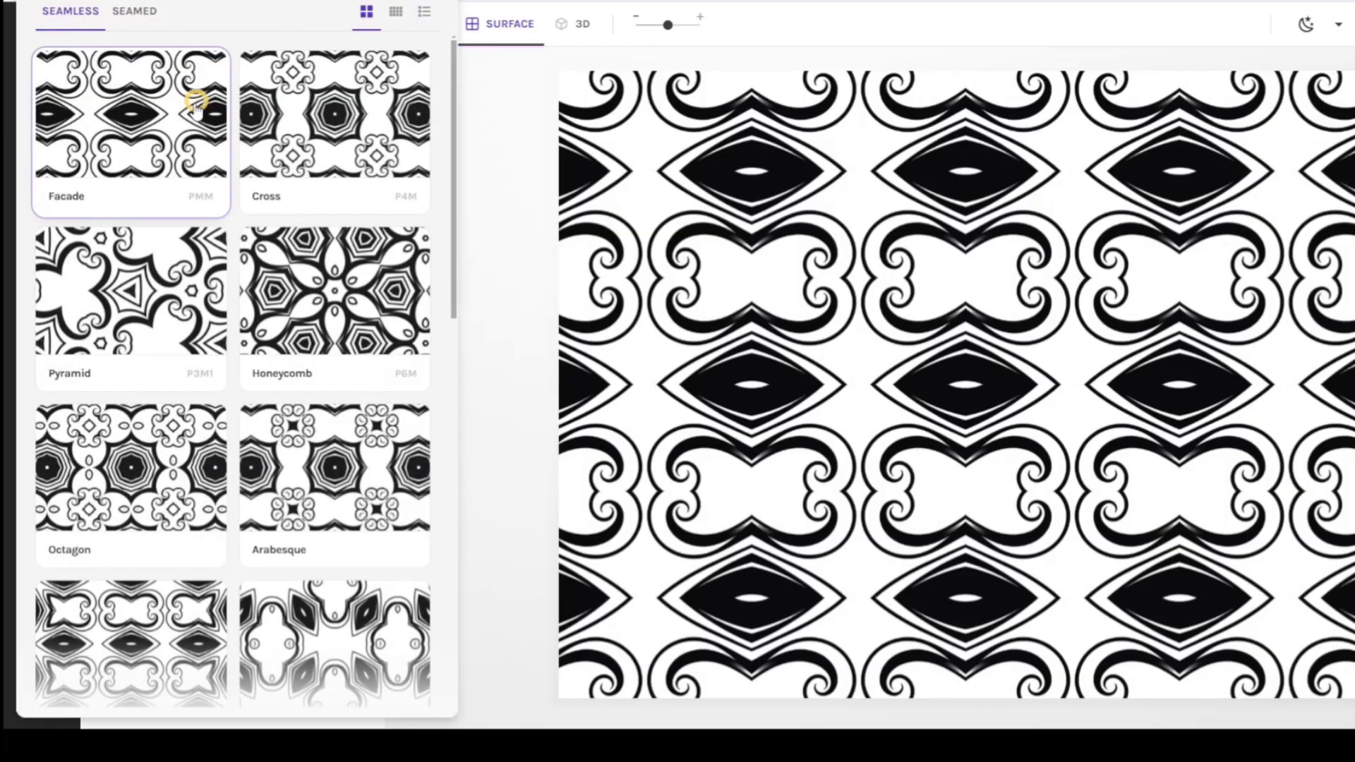
pyautogui.click(332, 113)
pyautogui.click(166, 321)
pyautogui.click(305, 265)
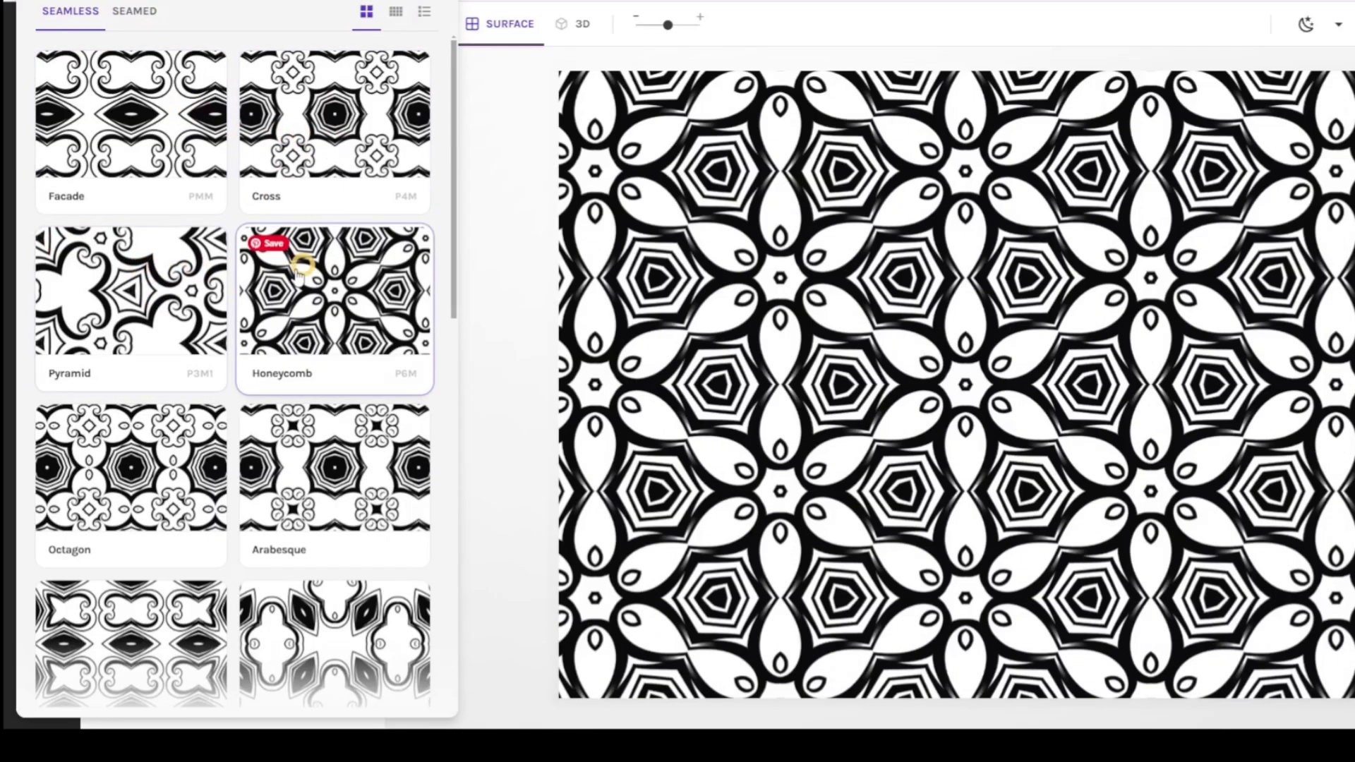
pyautogui.click(305, 429)
pyautogui.click(152, 568)
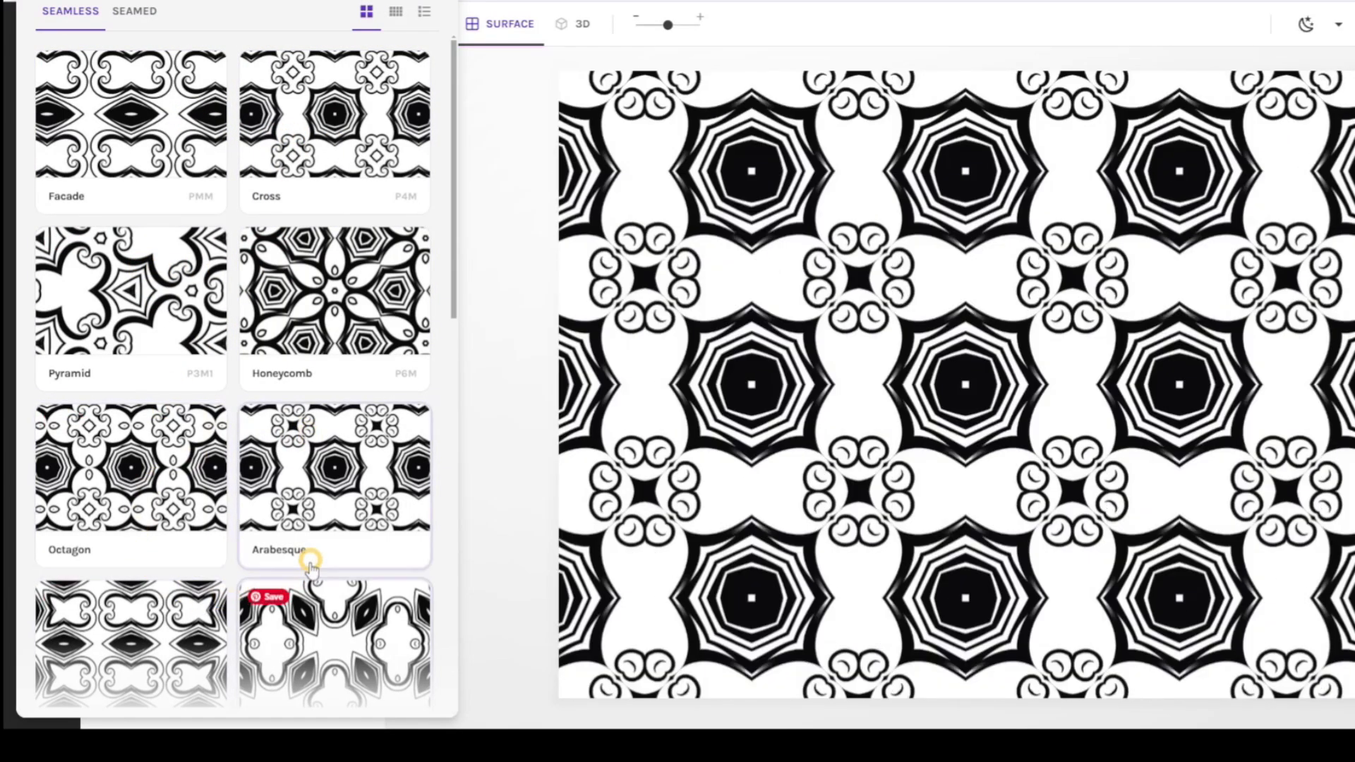
pyautogui.scroll(-1, 338, 453)
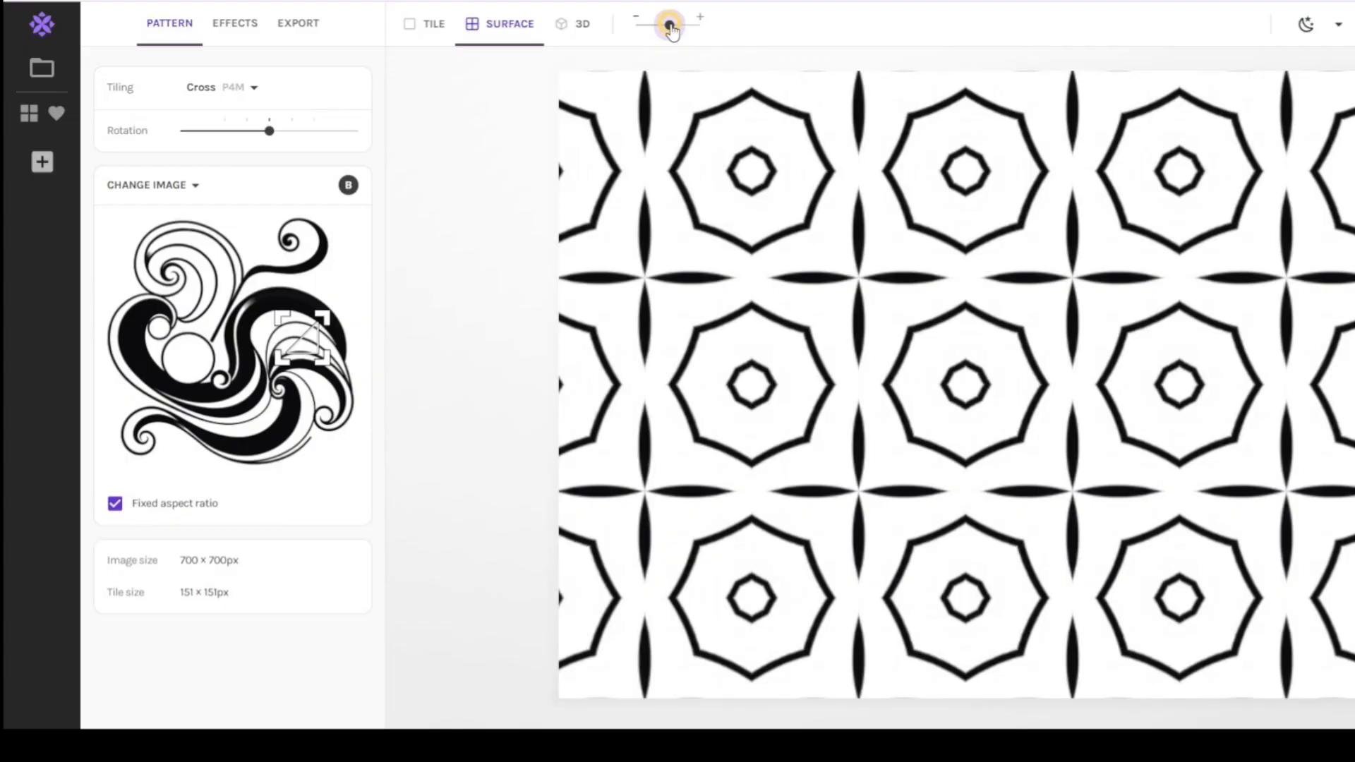
# Step: Shrink the motifs of the Cross pattern and rotate it to a diagonal angle, ending in its export settings
pyautogui.moveTo(668, 25); pyautogui.dragTo(639, 38)
pyautogui.doubleClick(648, 36)
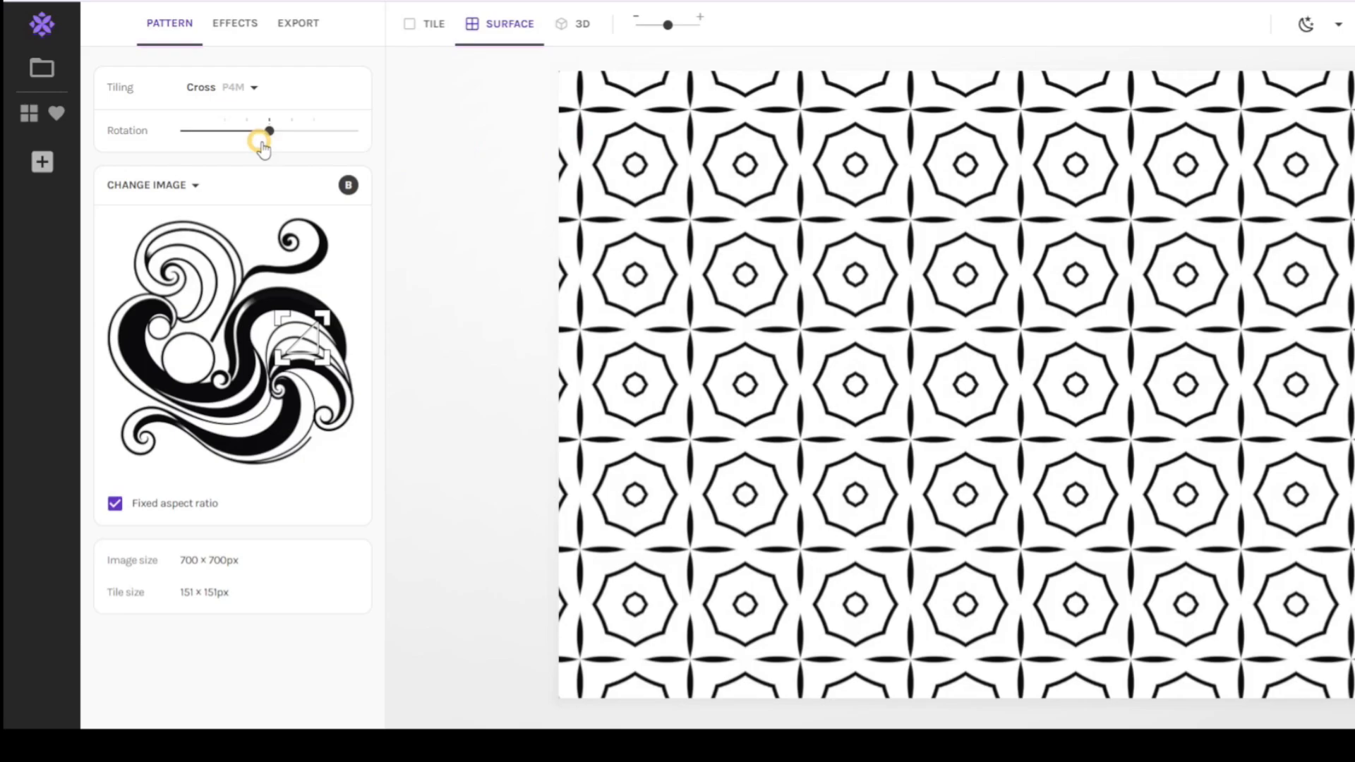
pyautogui.moveTo(264, 141)
pyautogui.mouseDown()
pyautogui.moveTo(253, 151)
pyautogui.moveTo(272, 154)
pyautogui.moveTo(256, 151)
pyautogui.mouseUp()
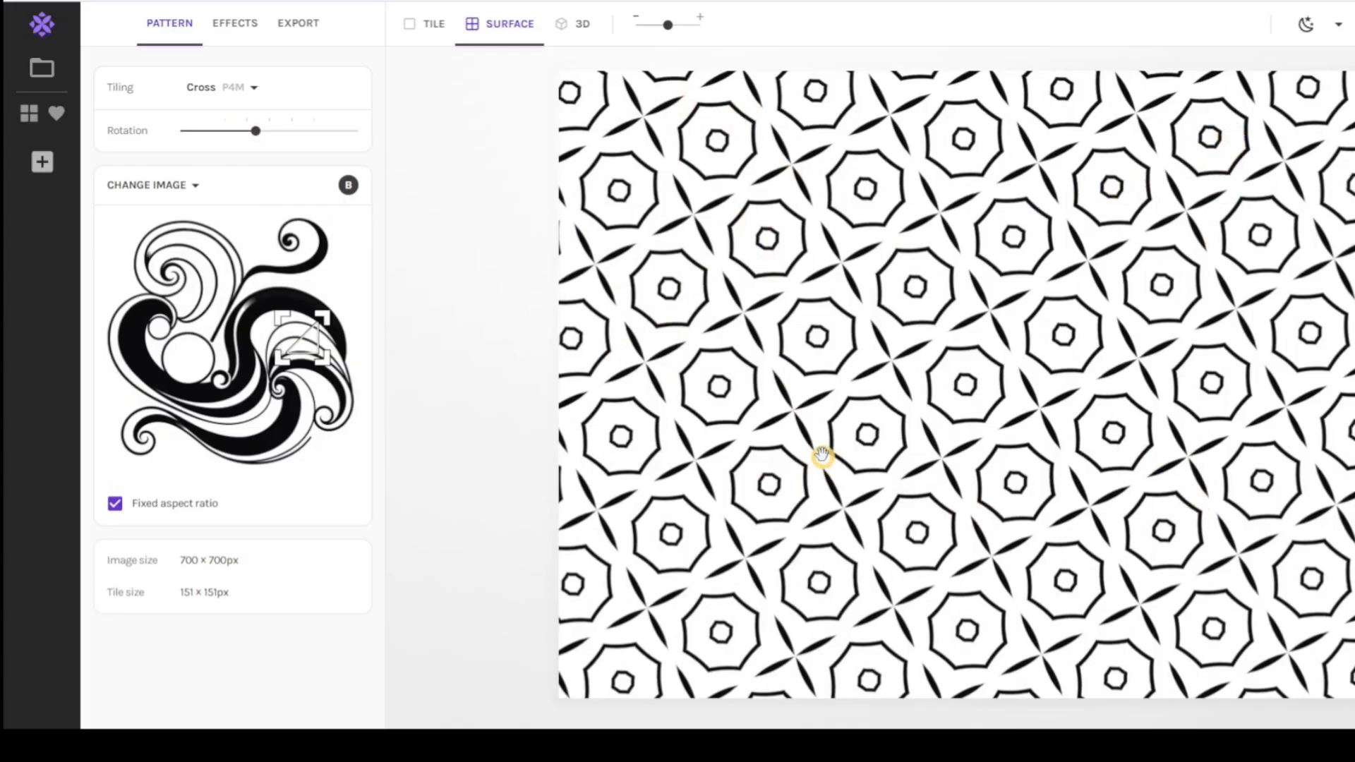
pyautogui.click(299, 23)
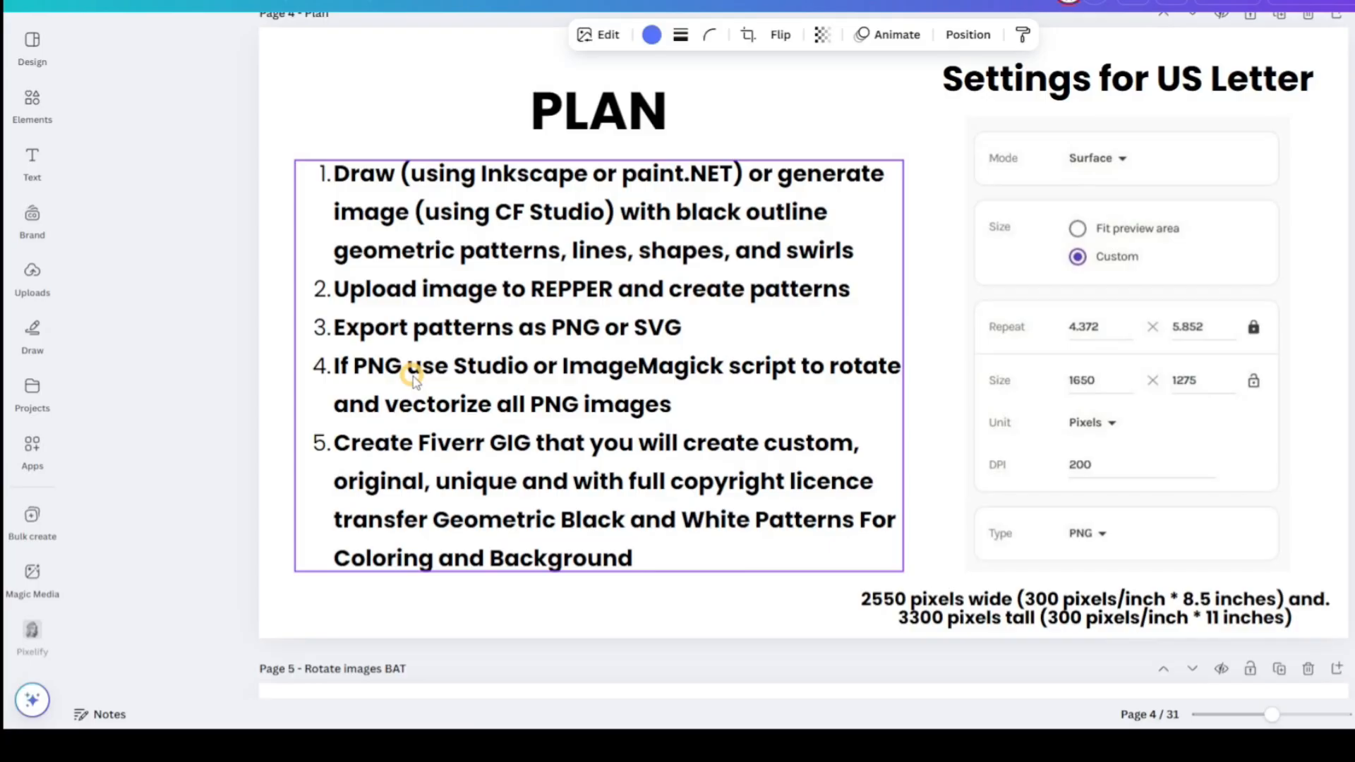
# Step: Switch to the Canva presentation and read from the Plan page down to the ImageMagick batch script for rotating images
pyautogui.scroll(-3, 452, 360)
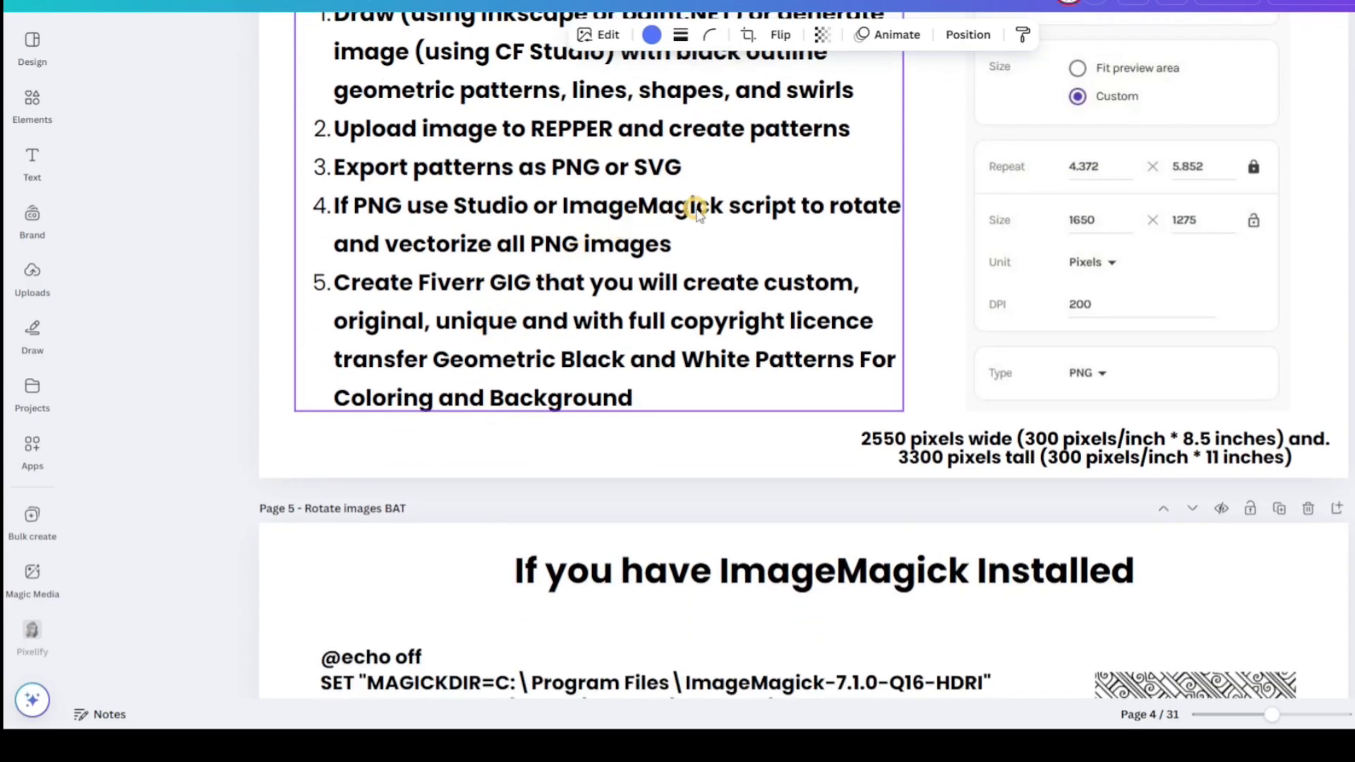
pyautogui.scroll(-7, 696, 211)
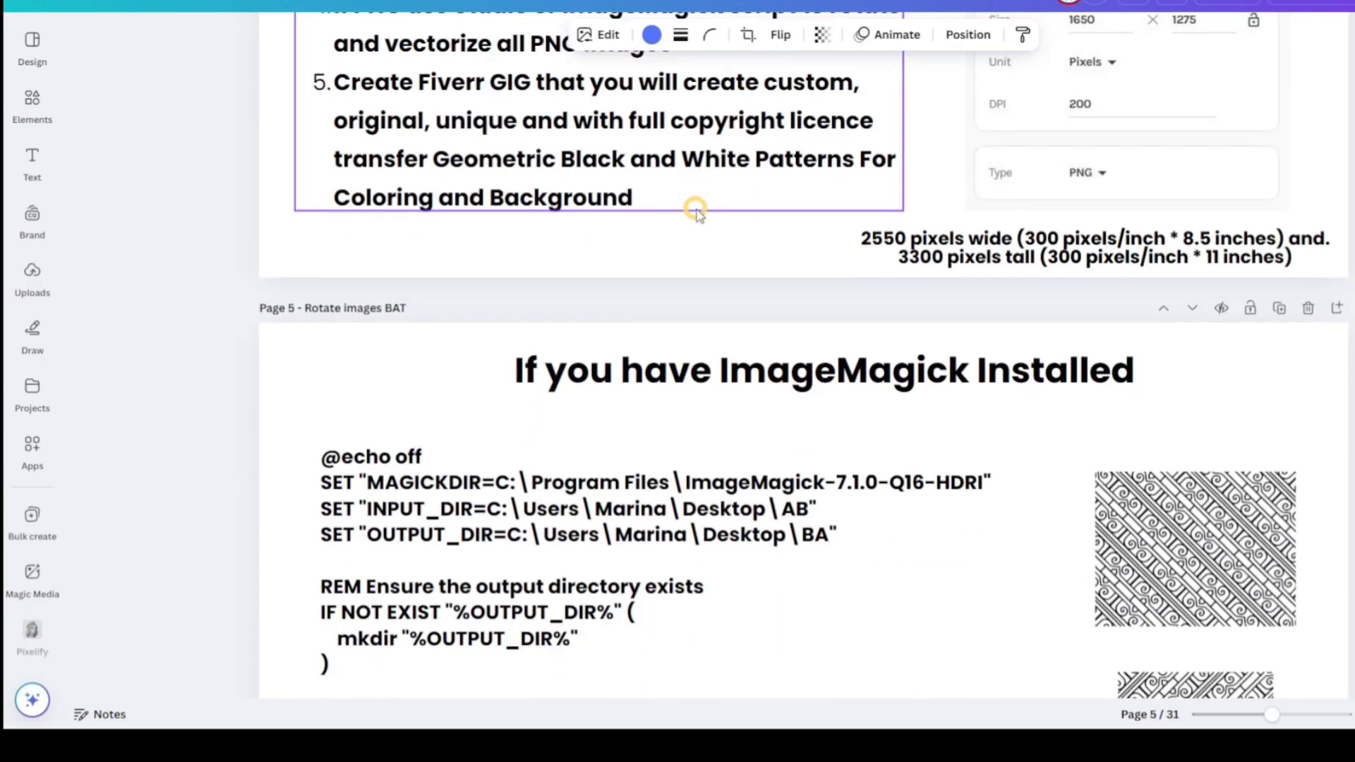
# Step: Read the ImageMagick batch script for rotating images and select the rotated example pattern beside it
pyautogui.scroll(-1, 695, 211)
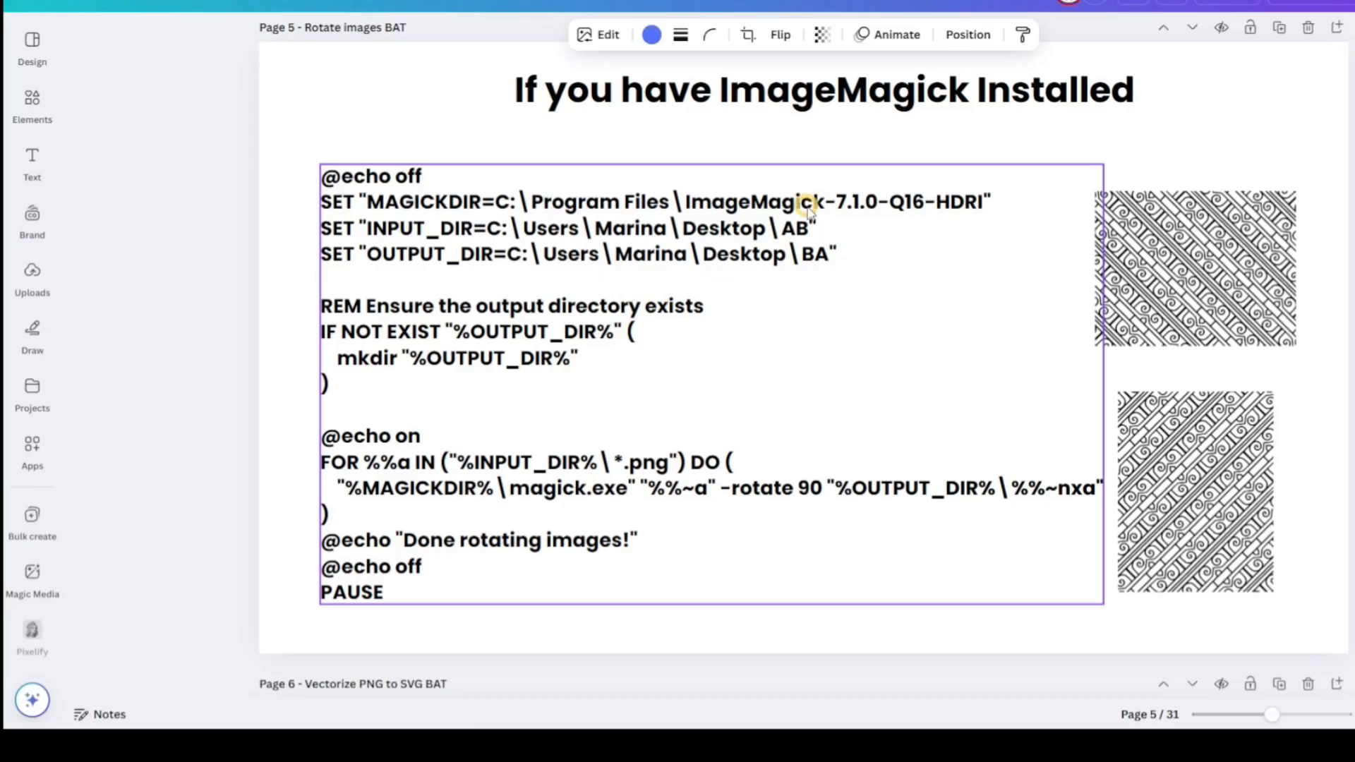
pyautogui.click(1188, 455)
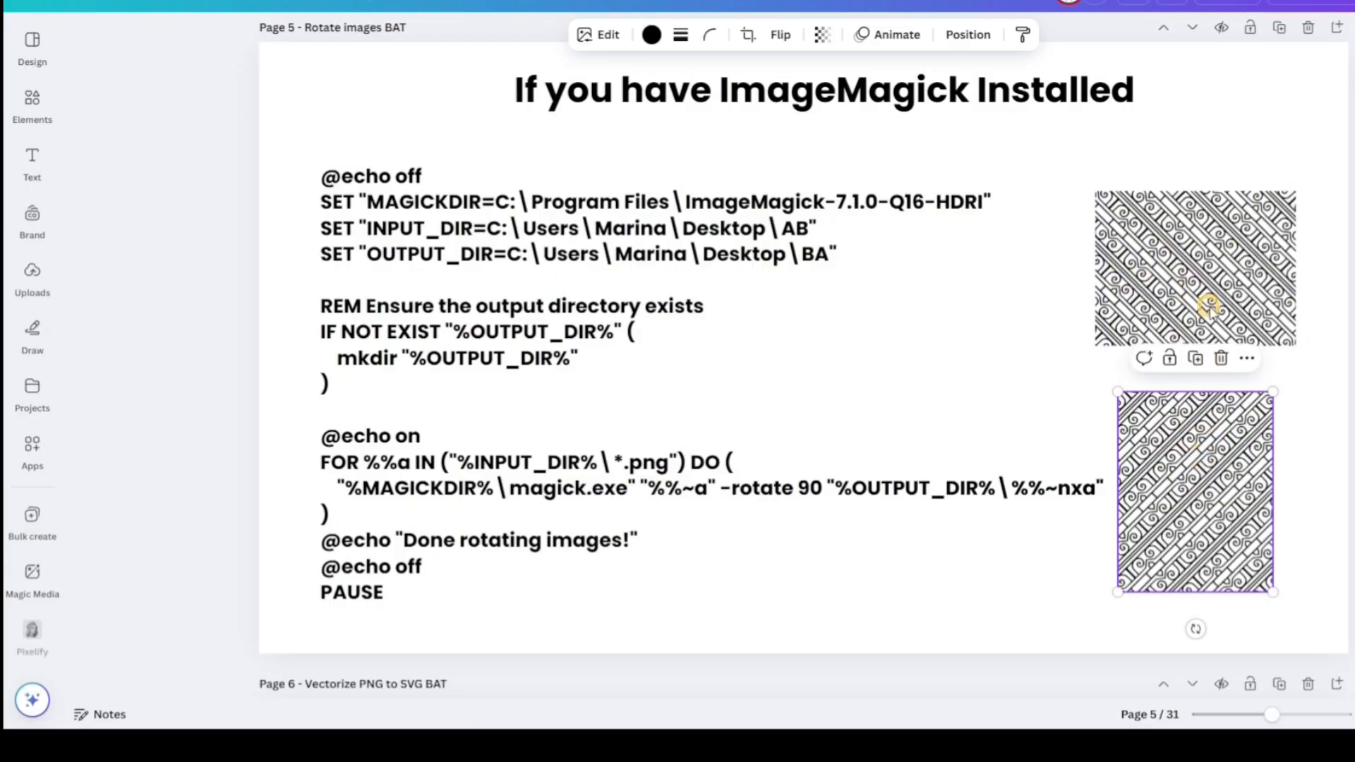
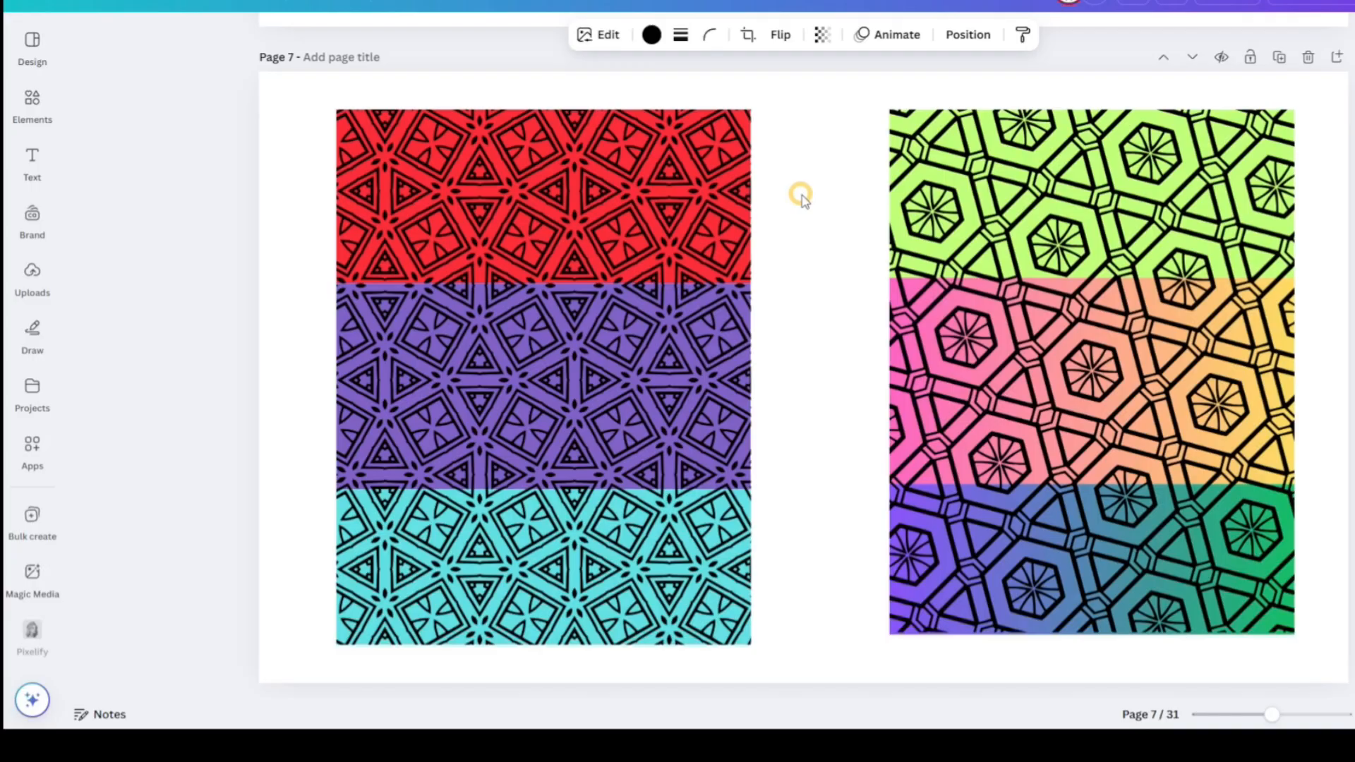
# Step: Recolor the black lines of the red, purple and turquoise pattern on page 7 to white
pyautogui.click(720, 197)
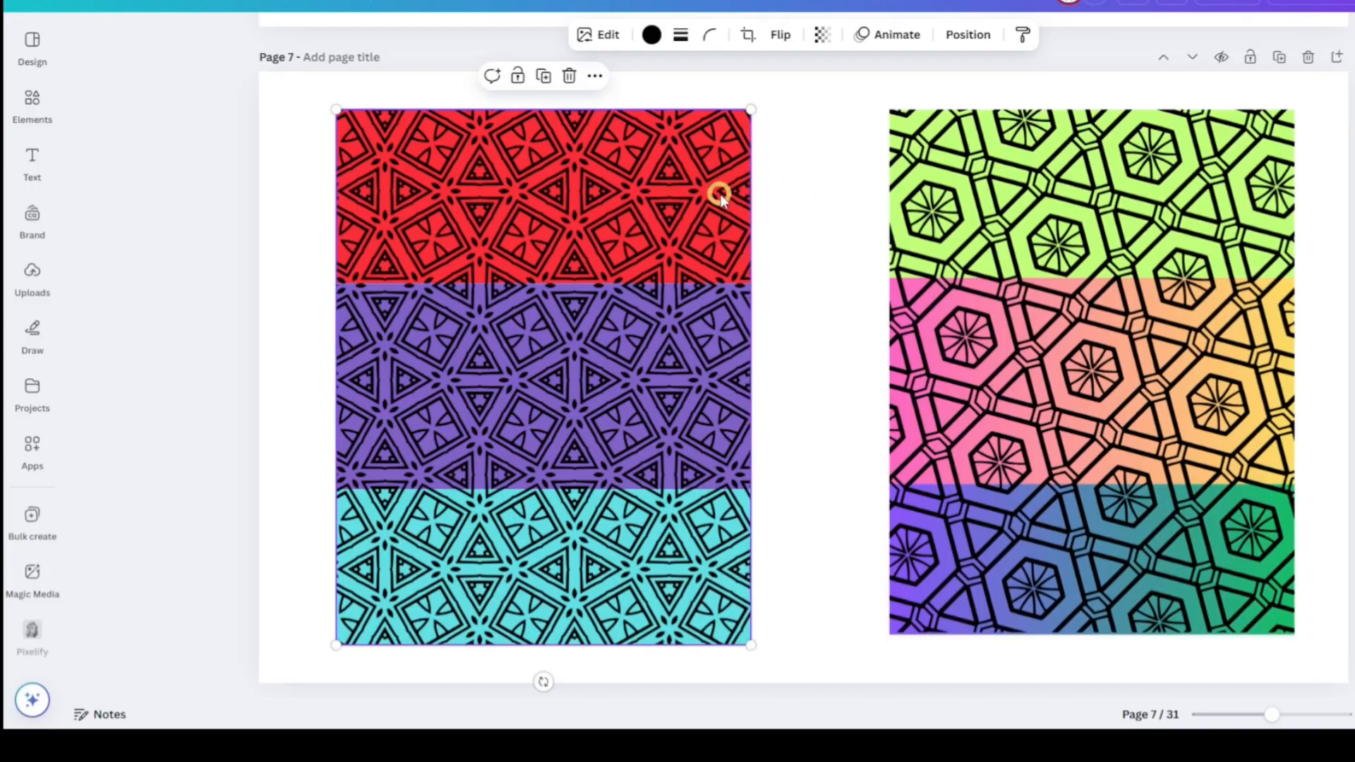
pyautogui.click(651, 34)
pyautogui.click(300, 208)
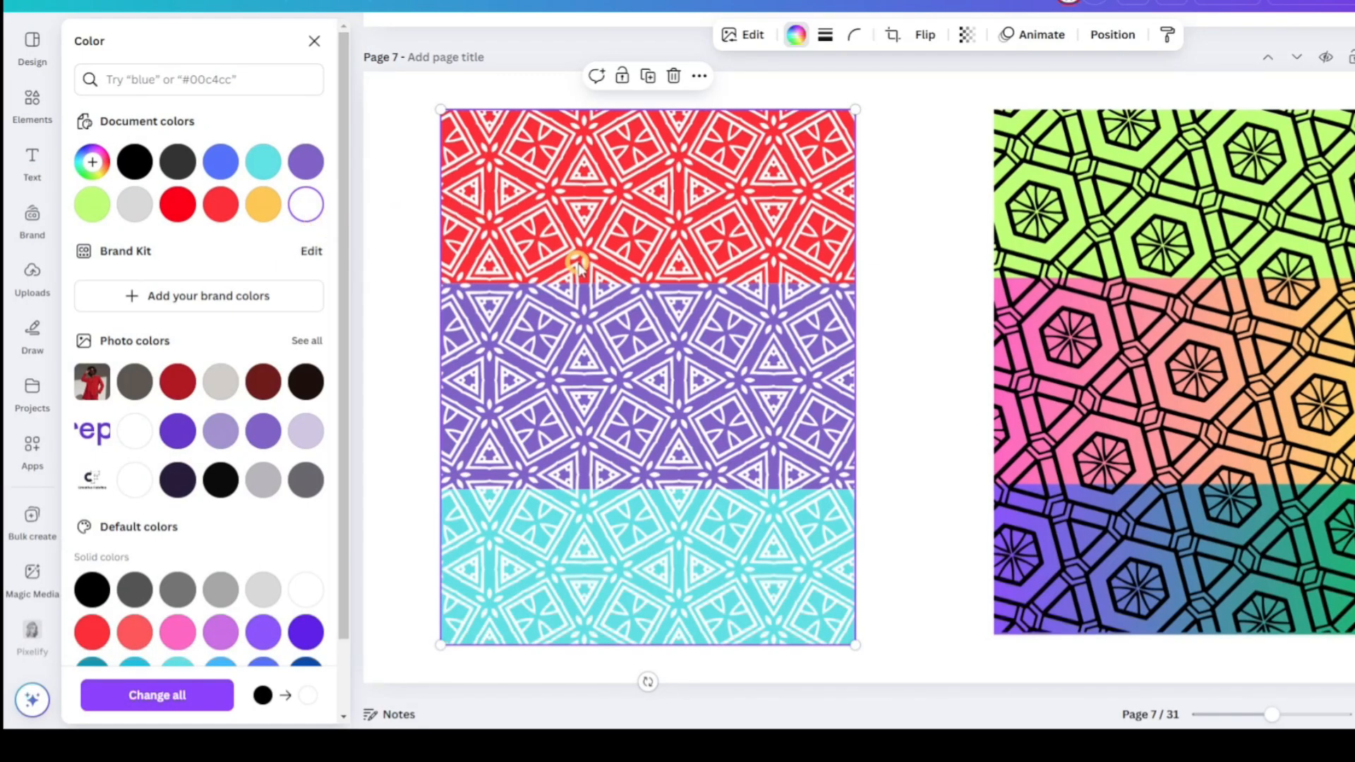
# Step: Recolor the lines of the hexagon pattern, trying the light purple default color and then the grey-brown photo color
pyautogui.click(1066, 233)
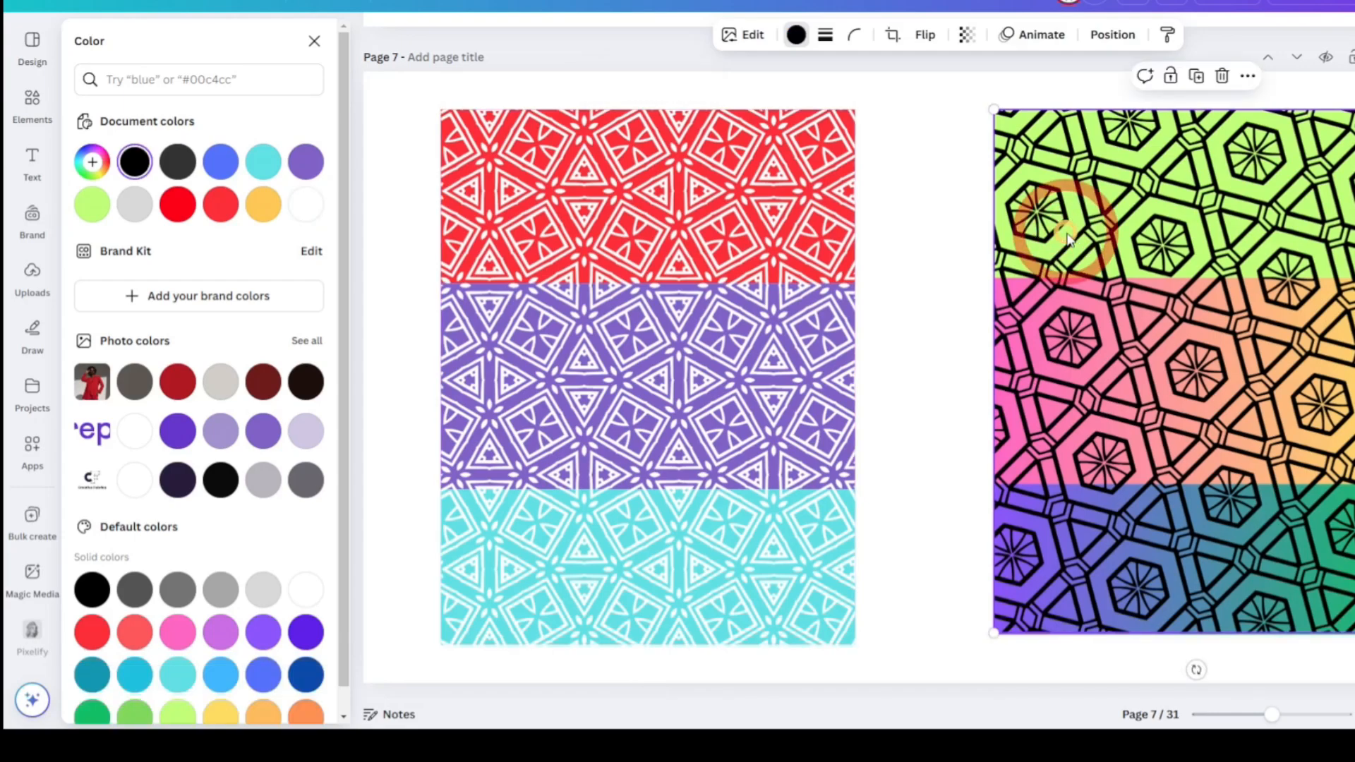
pyautogui.click(177, 692)
pyautogui.click(219, 633)
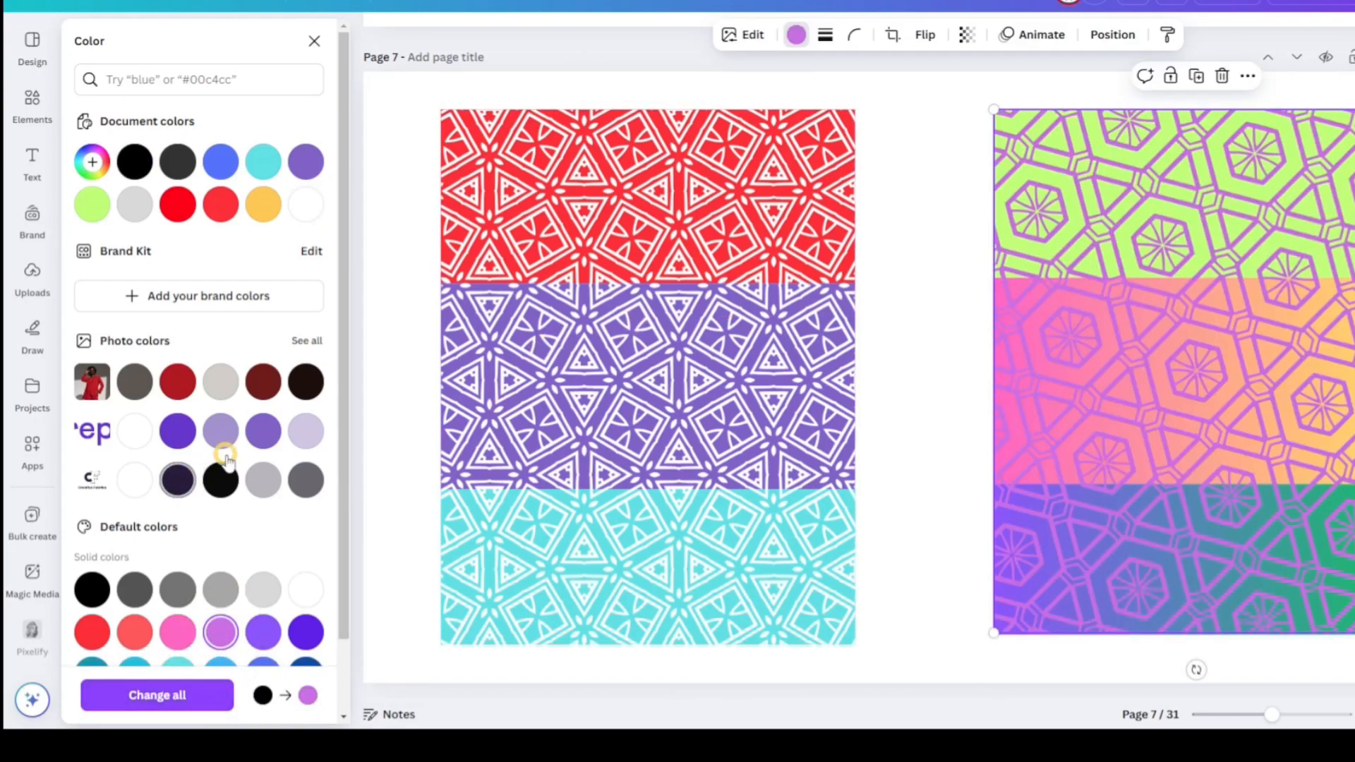
pyautogui.click(135, 382)
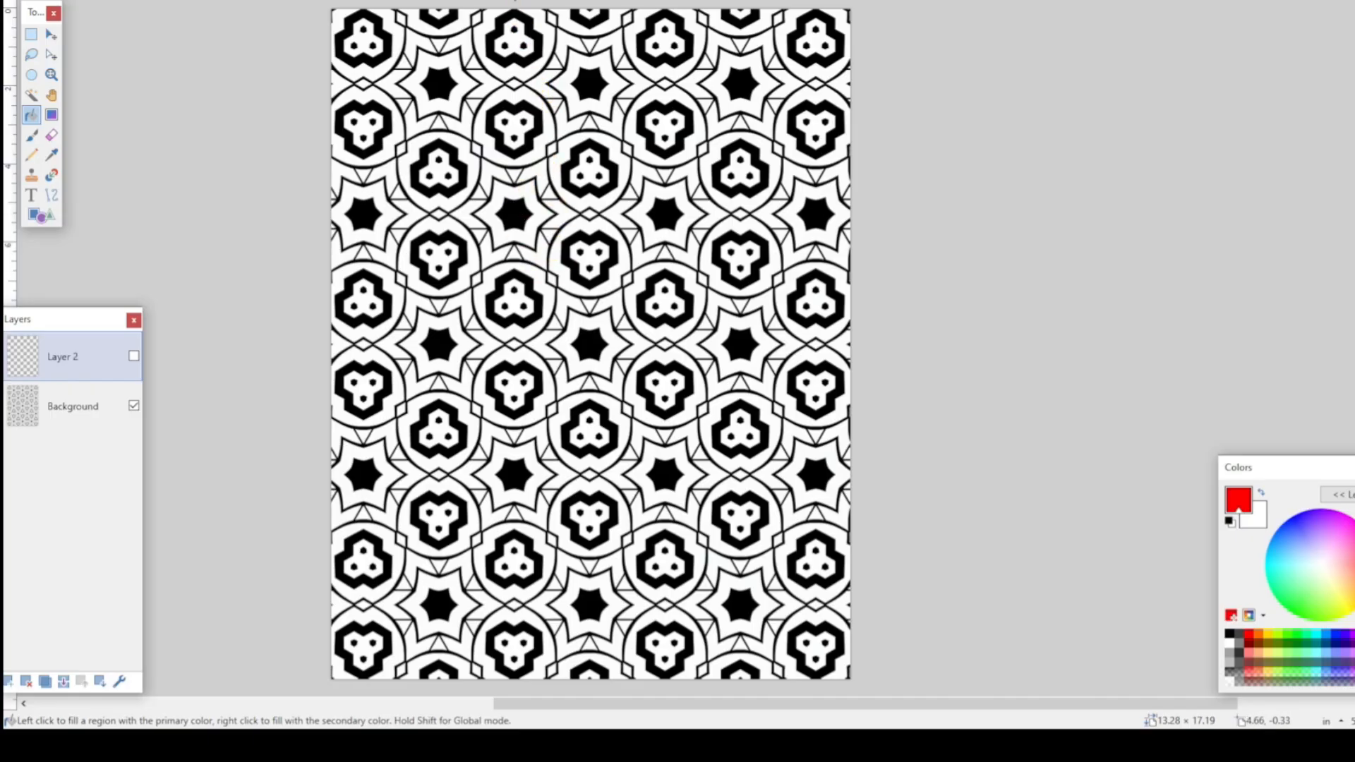
# Step: Switch to Paint.NET and compare the open versions of the geometric pattern image
pyautogui.hotkey('ctrl', '+')
pyautogui.hotkey('ctrl', 'Tab')
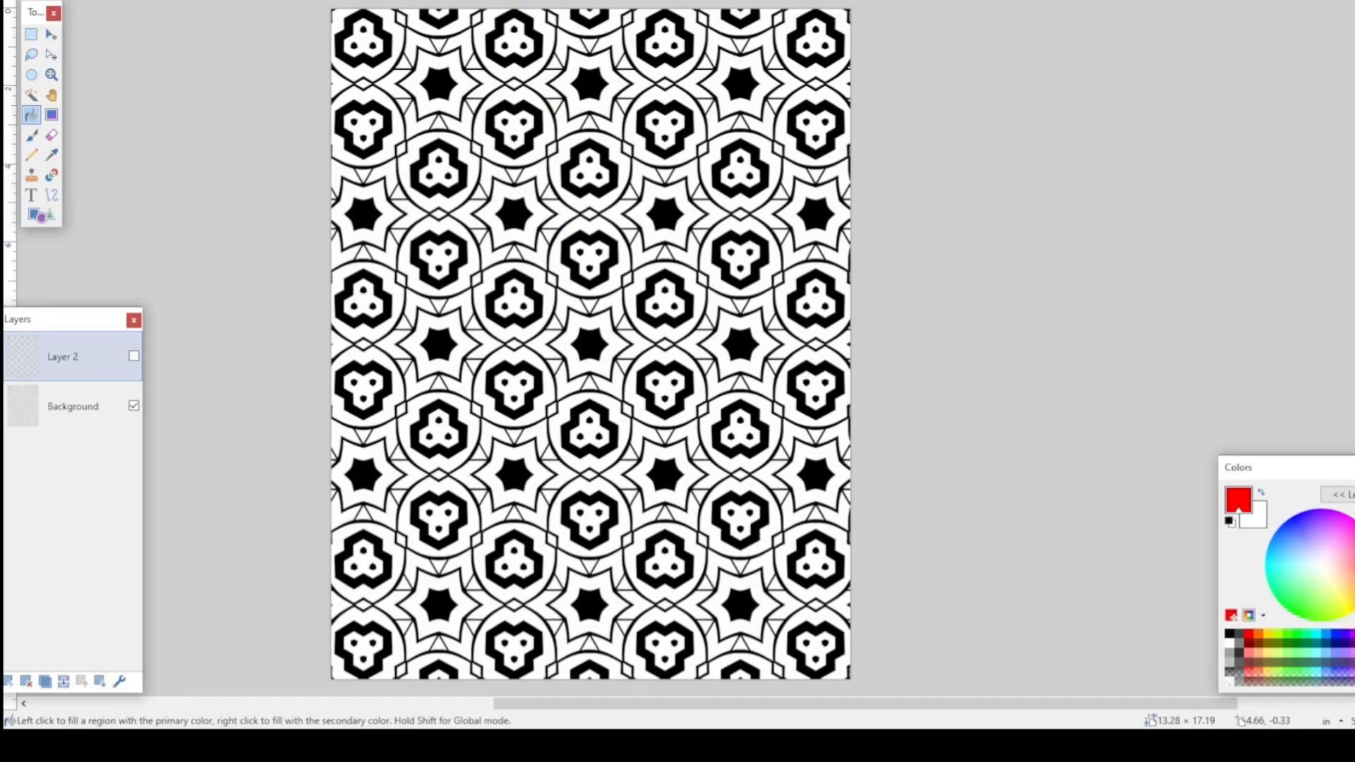
pyautogui.hotkey('ctrl', 'Tab')
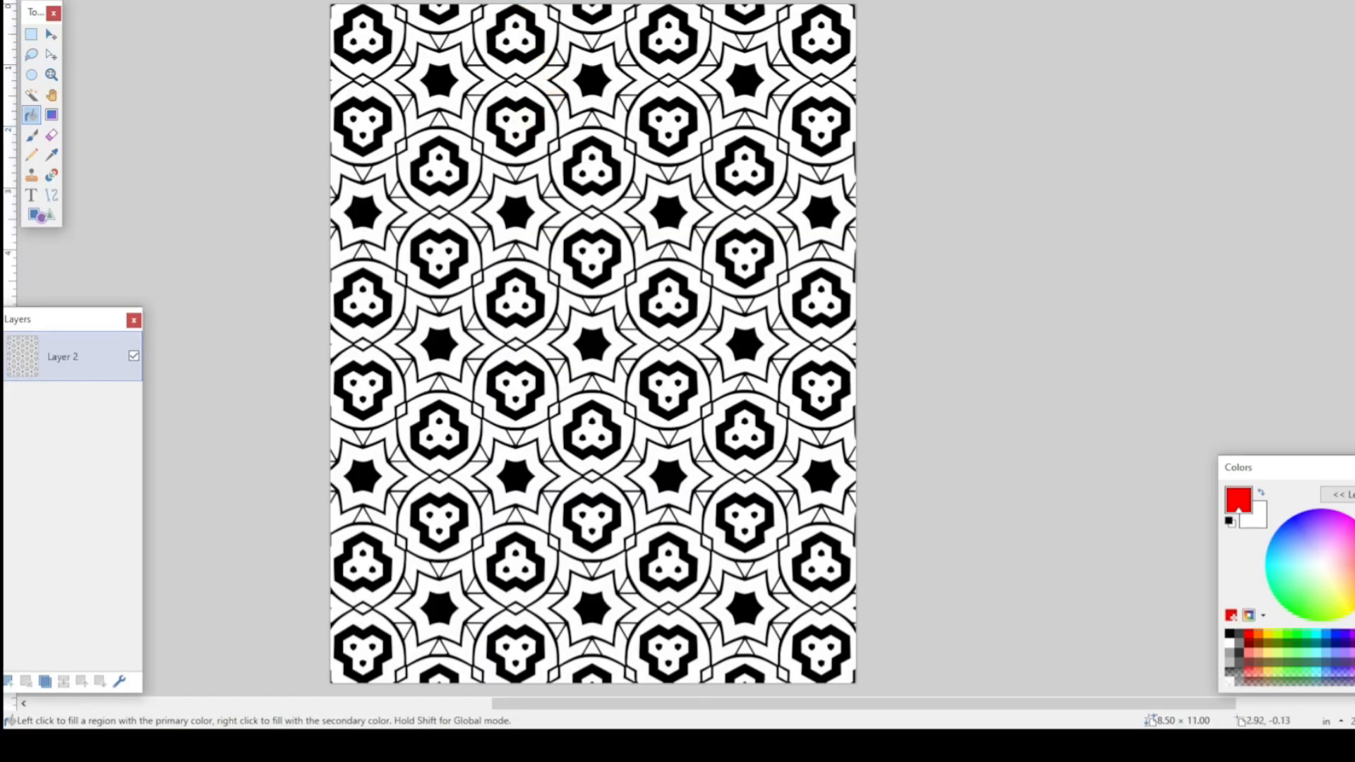
pyautogui.hotkey('ctrl', 'Tab')
pyautogui.hotkey('ctrl', 'Tab')
pyautogui.hotkey('ctrl', 'Tab')
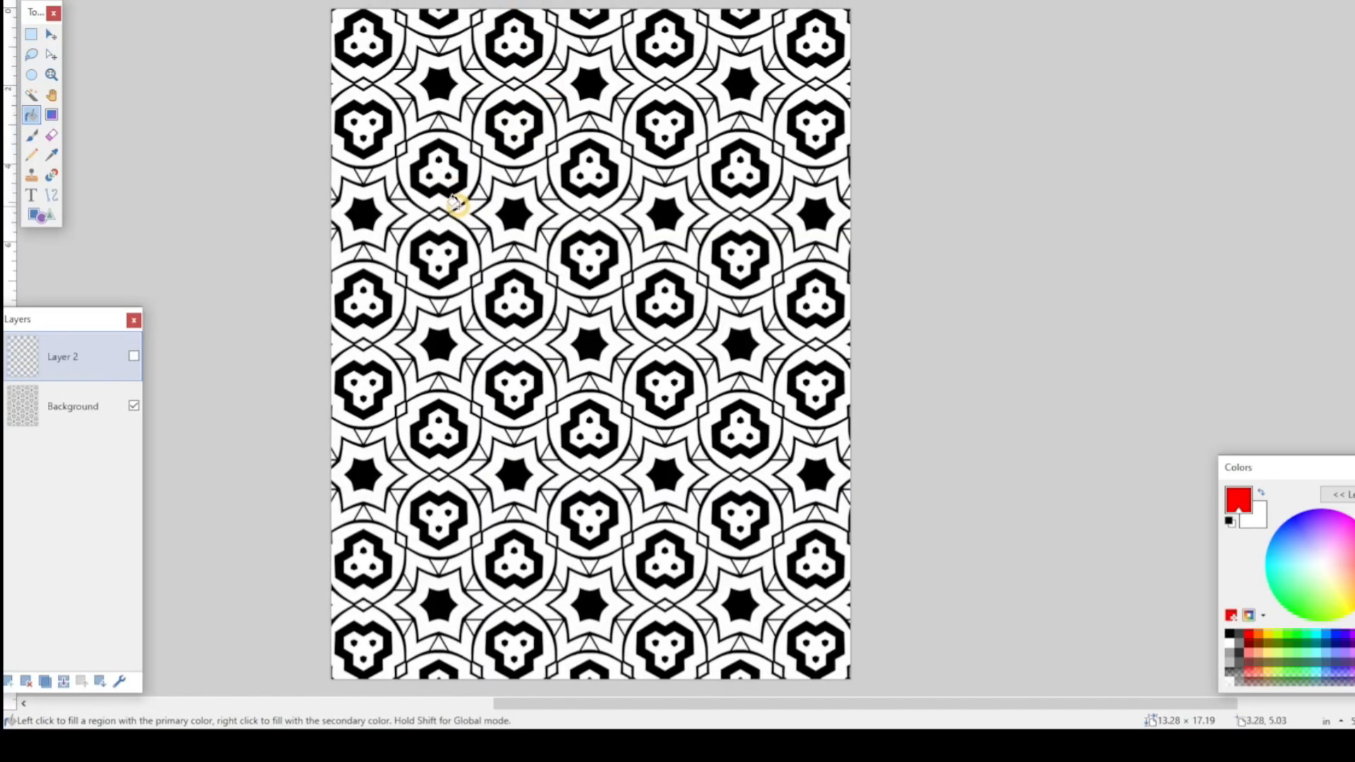
# Step: Select a single pixel inside the black three-lobed outline with the Rectangle Select tool to inspect the pixel grid
pyautogui.keyDown('ctrl'); pyautogui.scroll(8, 447, 242); pyautogui.keyUp('ctrl')
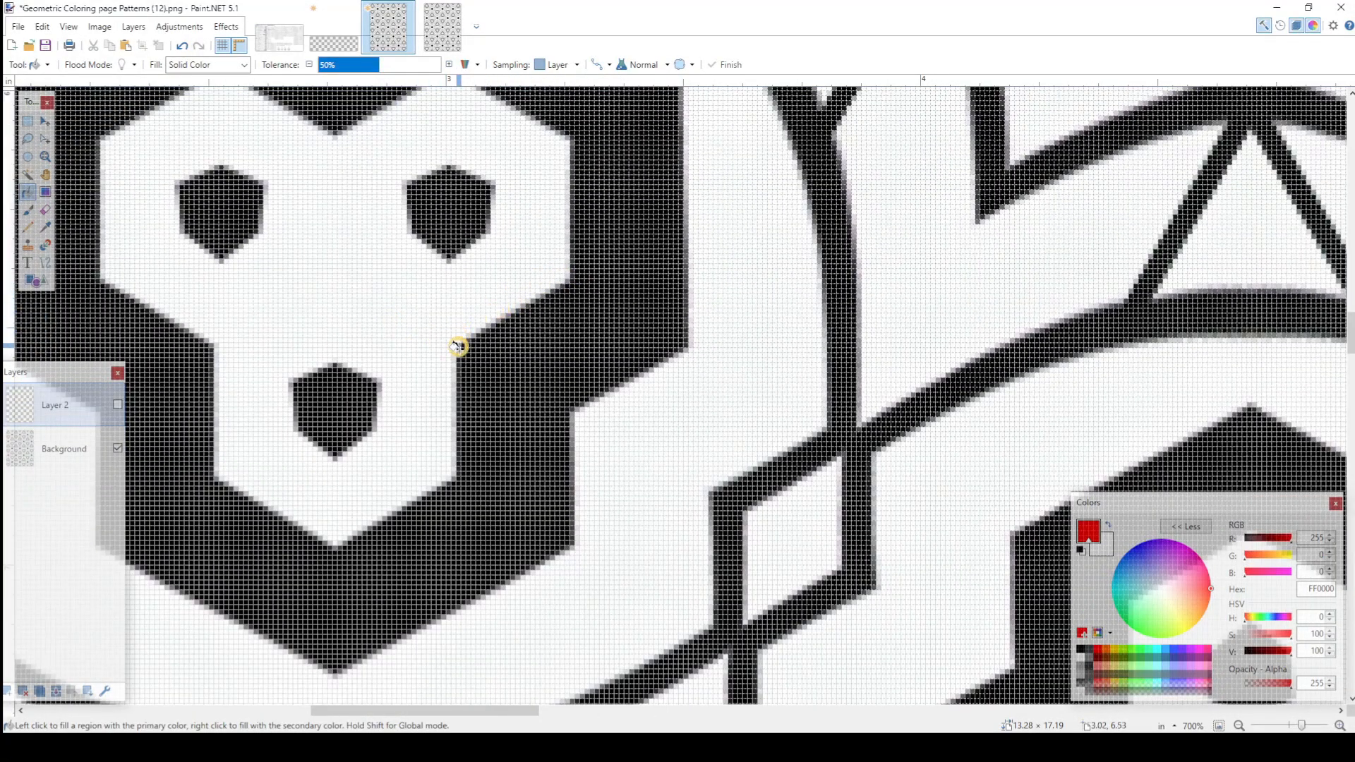
pyautogui.keyDown('ctrl'); pyautogui.scroll(-2, 459, 362); pyautogui.keyUp('ctrl')
pyautogui.keyDown('ctrl'); pyautogui.scroll(6, 478, 383); pyautogui.keyUp('ctrl')
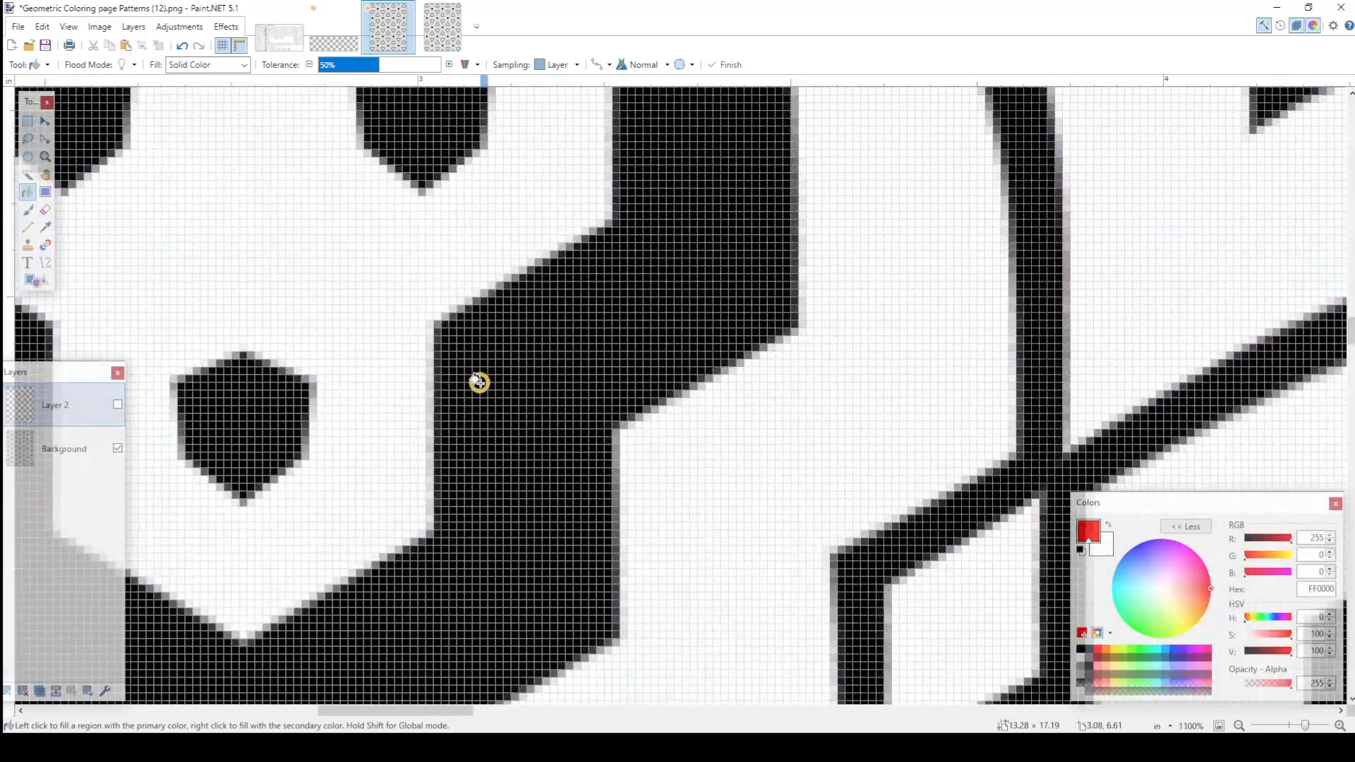
pyautogui.keyDown('ctrl'); pyautogui.scroll(4, 478, 381); pyautogui.keyUp('ctrl')
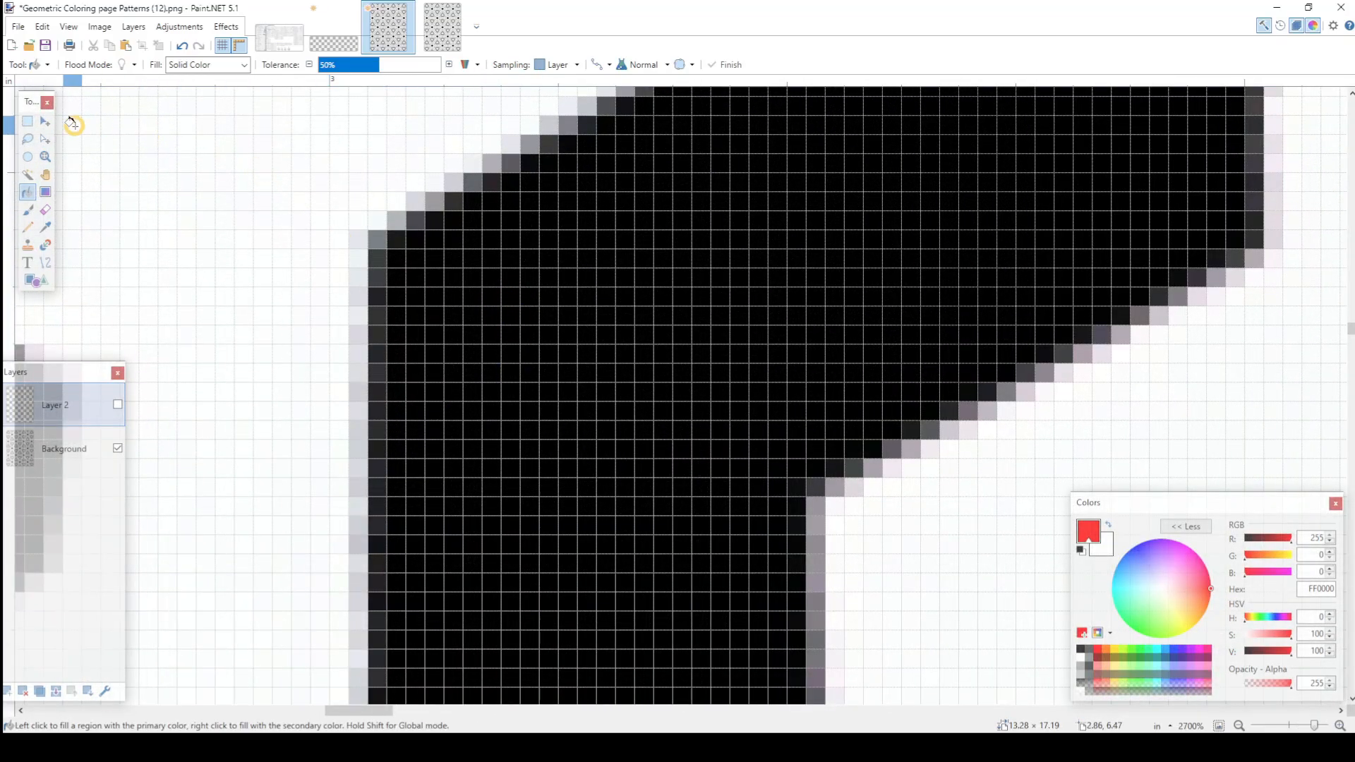
pyautogui.click(27, 121)
pyautogui.moveTo(457, 314)
pyautogui.mouseDown()
pyautogui.moveTo(492, 379)
pyautogui.moveTo(548, 399)
pyautogui.moveTo(544, 378)
pyautogui.moveTo(596, 308)
pyautogui.moveTo(597, 366)
pyautogui.moveTo(581, 392)
pyautogui.moveTo(479, 327)
pyautogui.mouseUp()
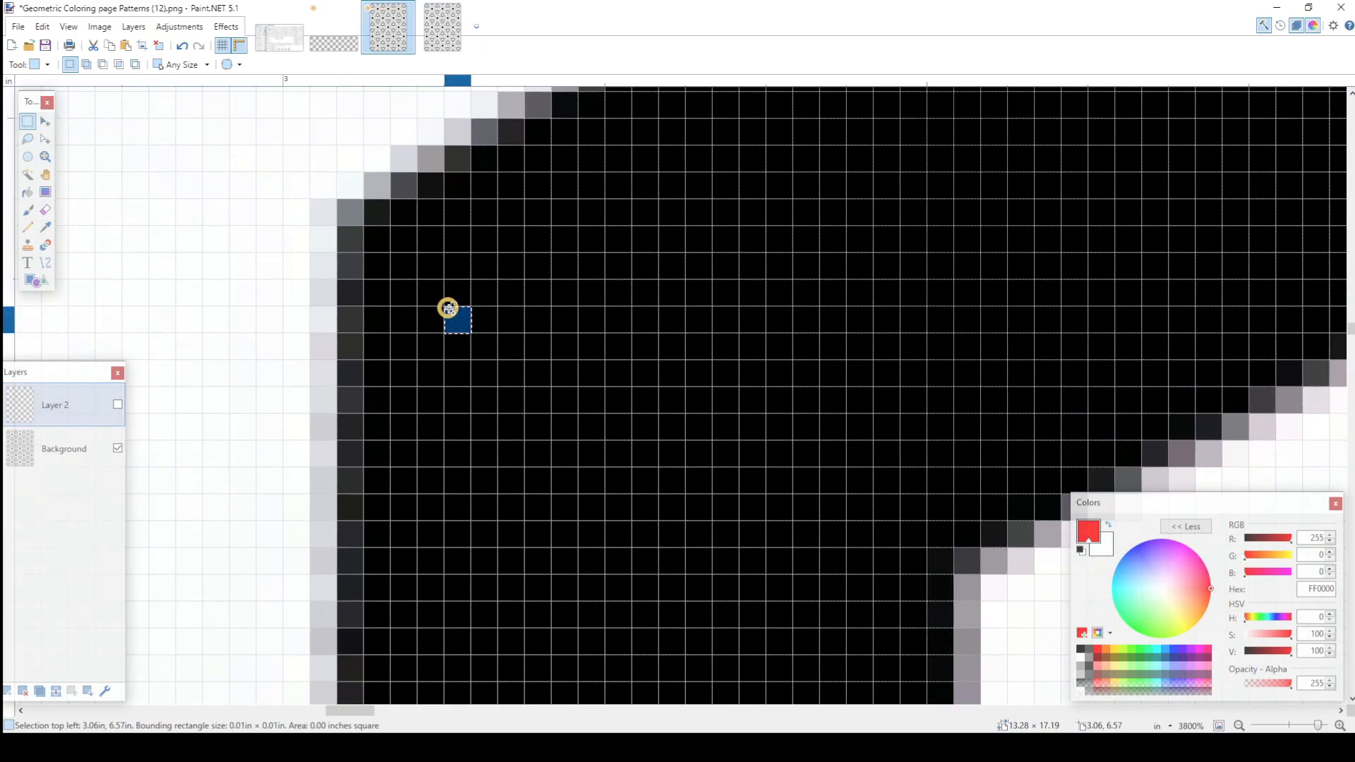
pyautogui.scroll(3, 449, 308)
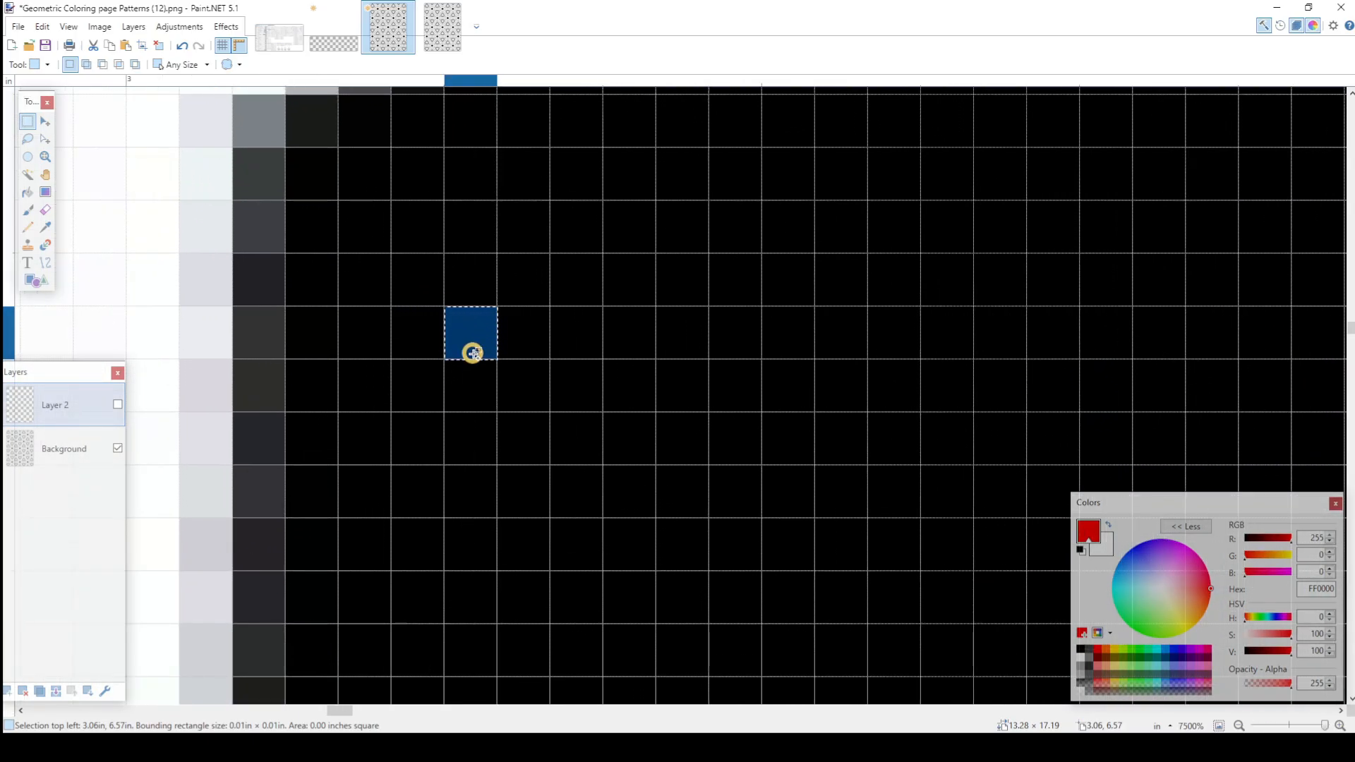
pyautogui.scroll(-6, 473, 352)
# Step: Show Layer 2 and select the first flat stretch of its red line, about 0.10 × 0.01 inches
pyautogui.scroll(-3, 472, 352)
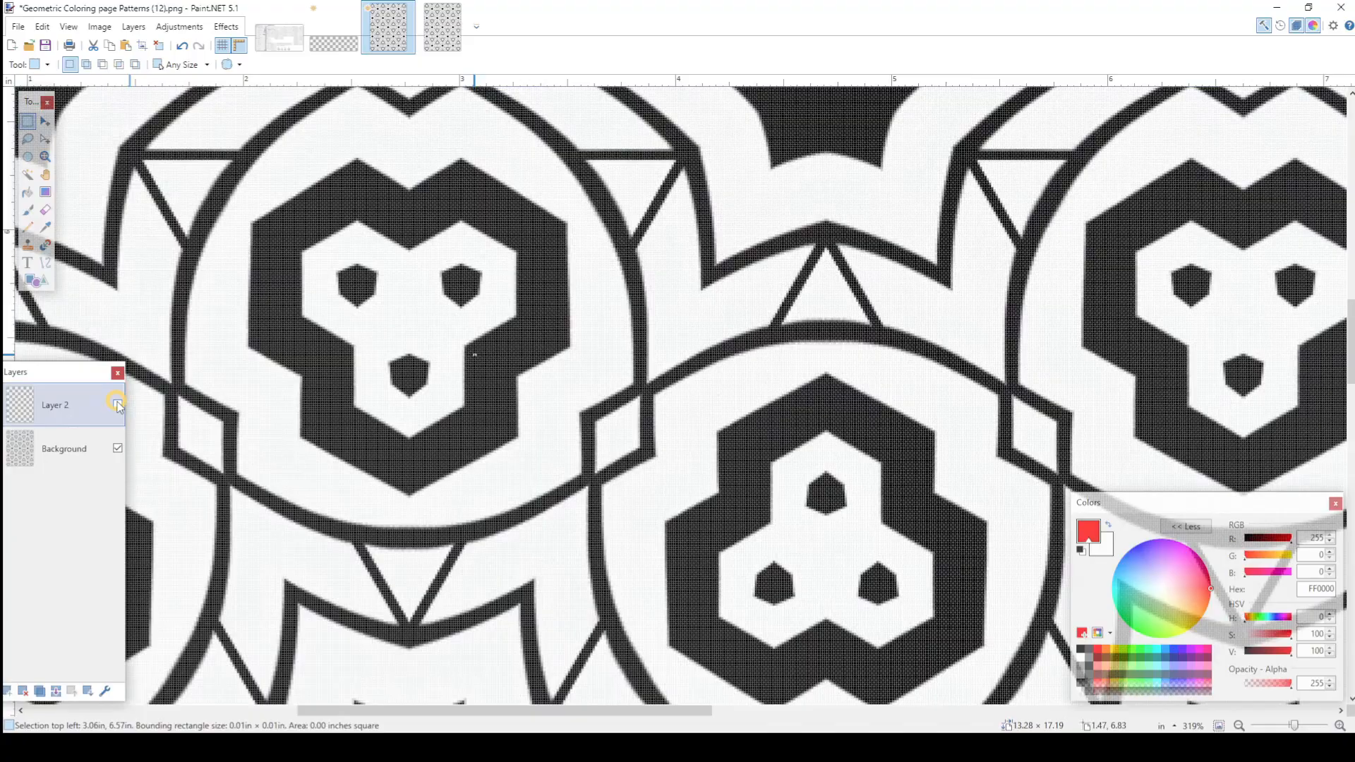
pyautogui.click(117, 404)
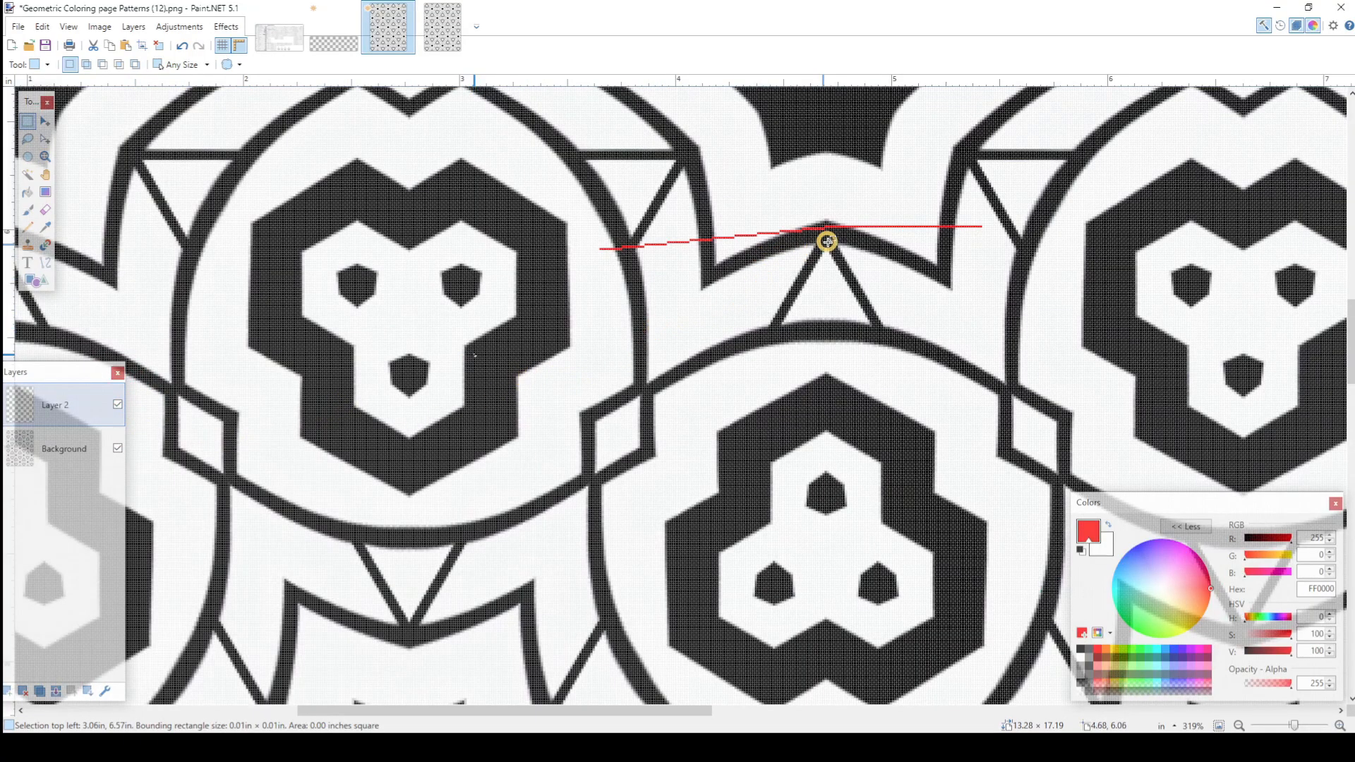
pyautogui.scroll(4, 855, 197)
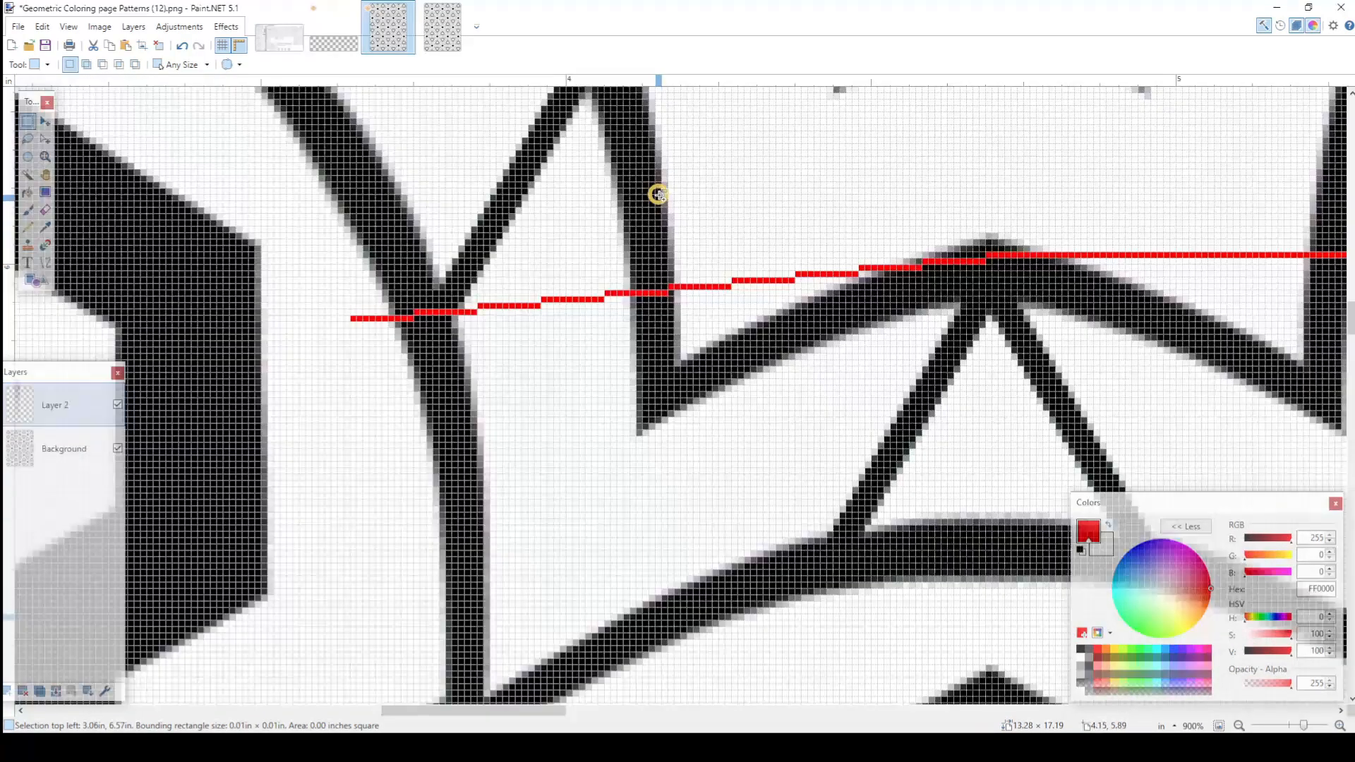
pyautogui.scroll(2, 659, 194)
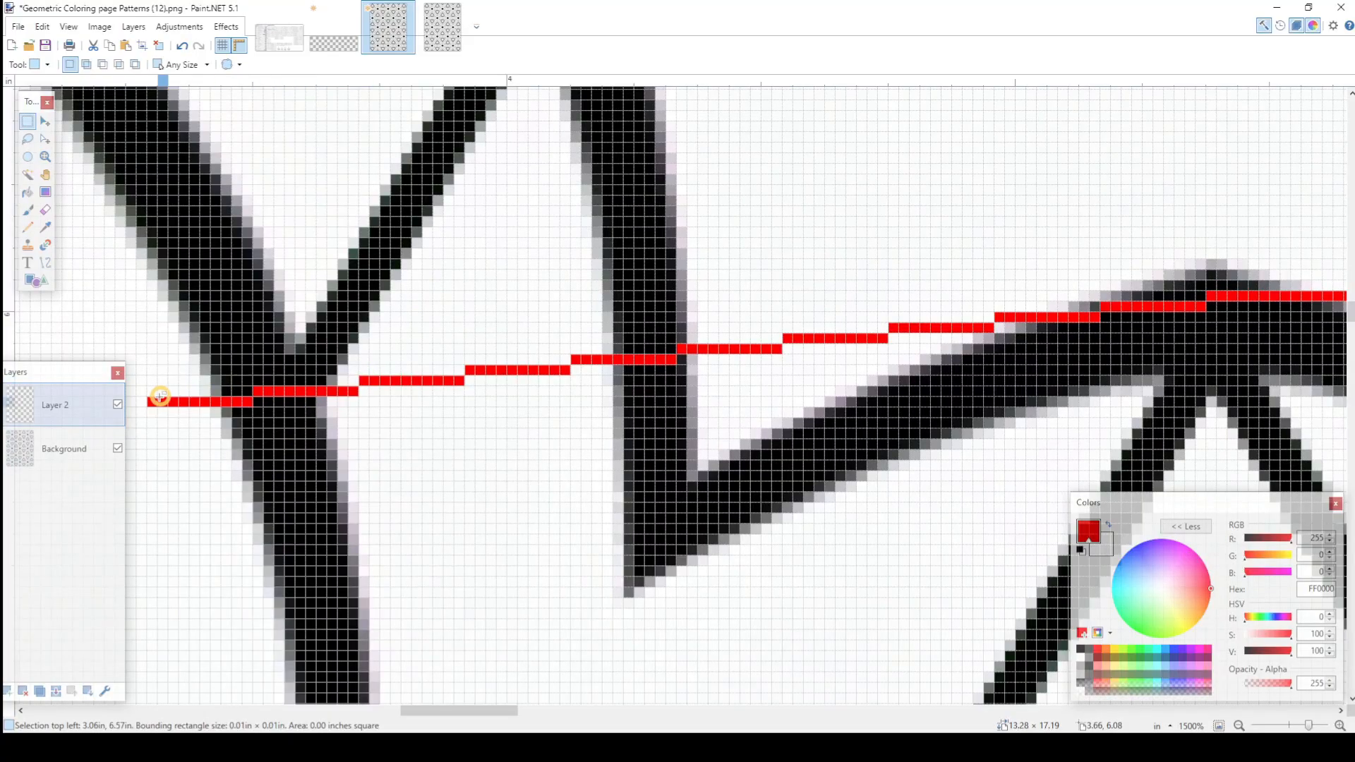
pyautogui.moveTo(145, 394); pyautogui.dragTo(223, 404)
pyautogui.scroll(6, 188, 406)
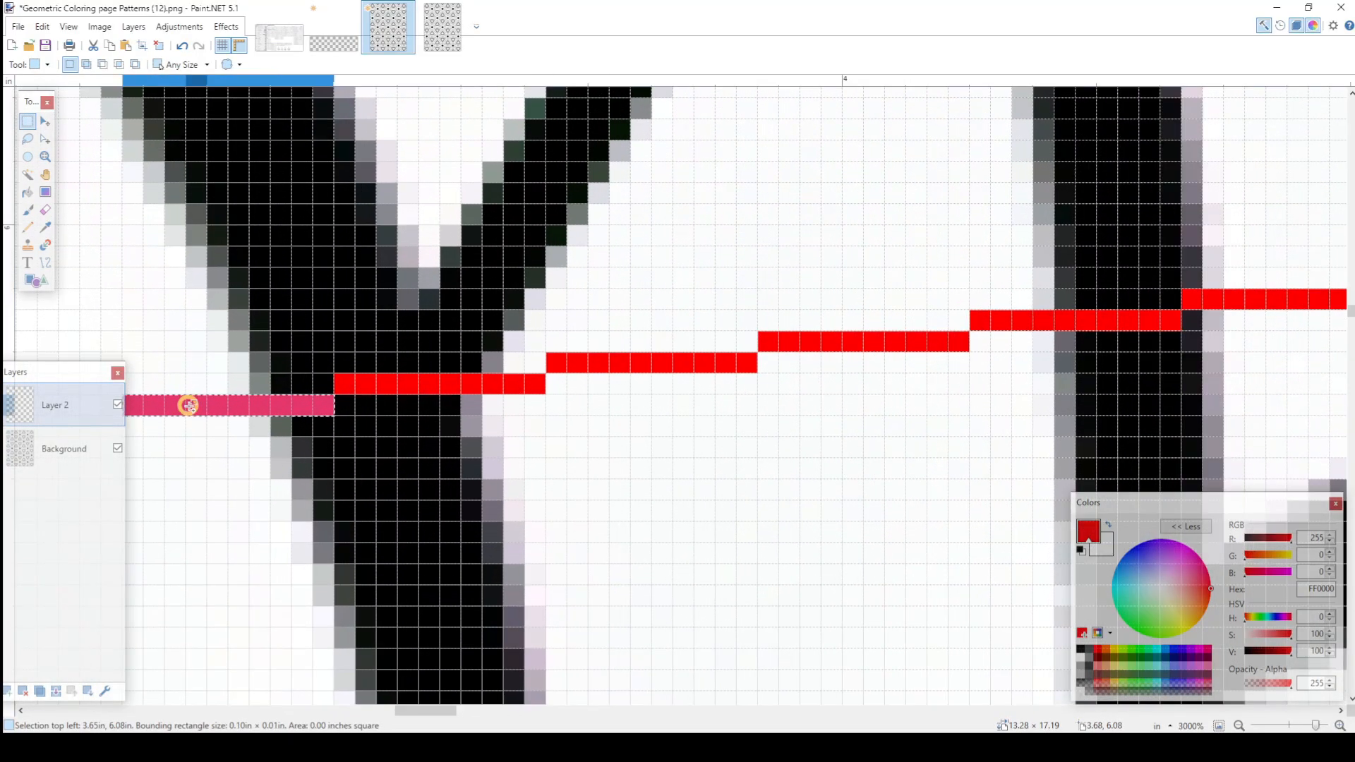
pyautogui.scroll(1, 239, 447)
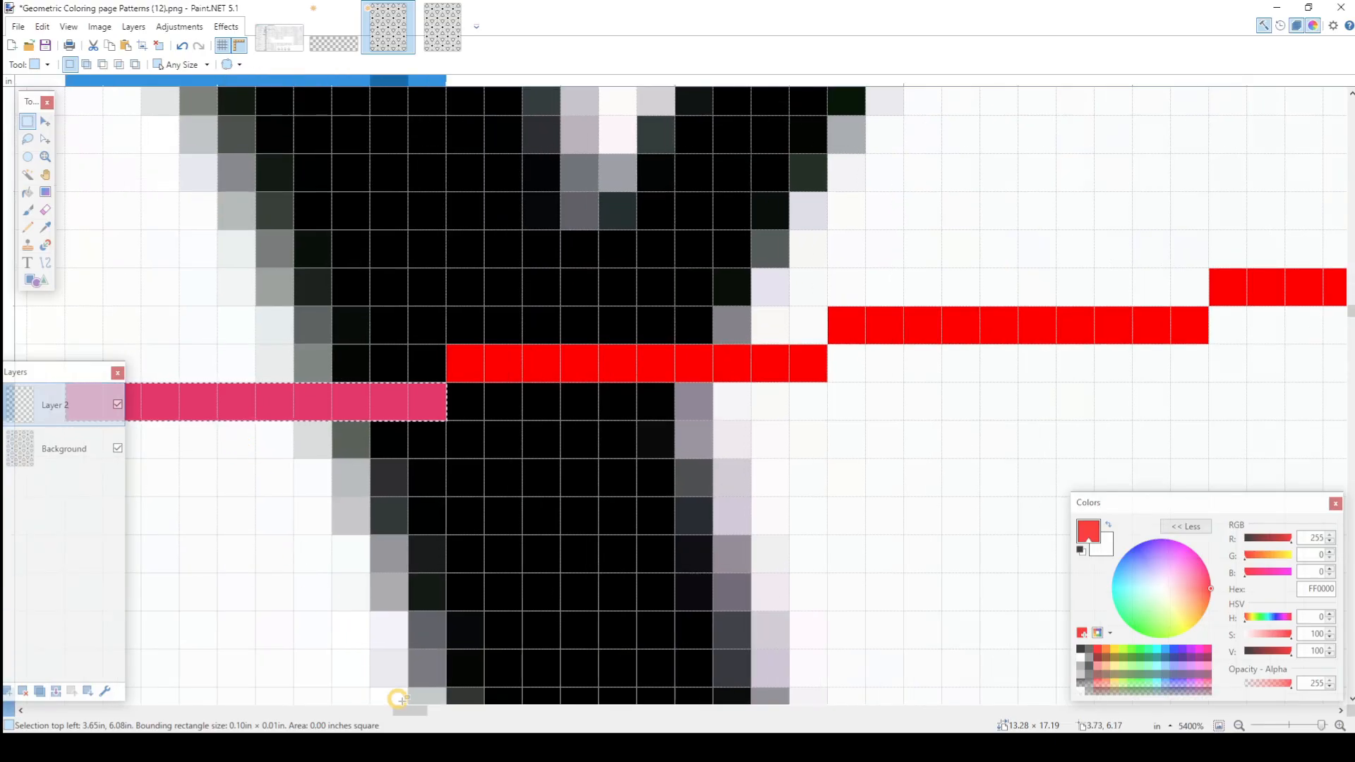
pyautogui.moveTo(418, 713)
pyautogui.mouseDown()
pyautogui.moveTo(393, 713)
pyautogui.moveTo(405, 713)
pyautogui.mouseUp()
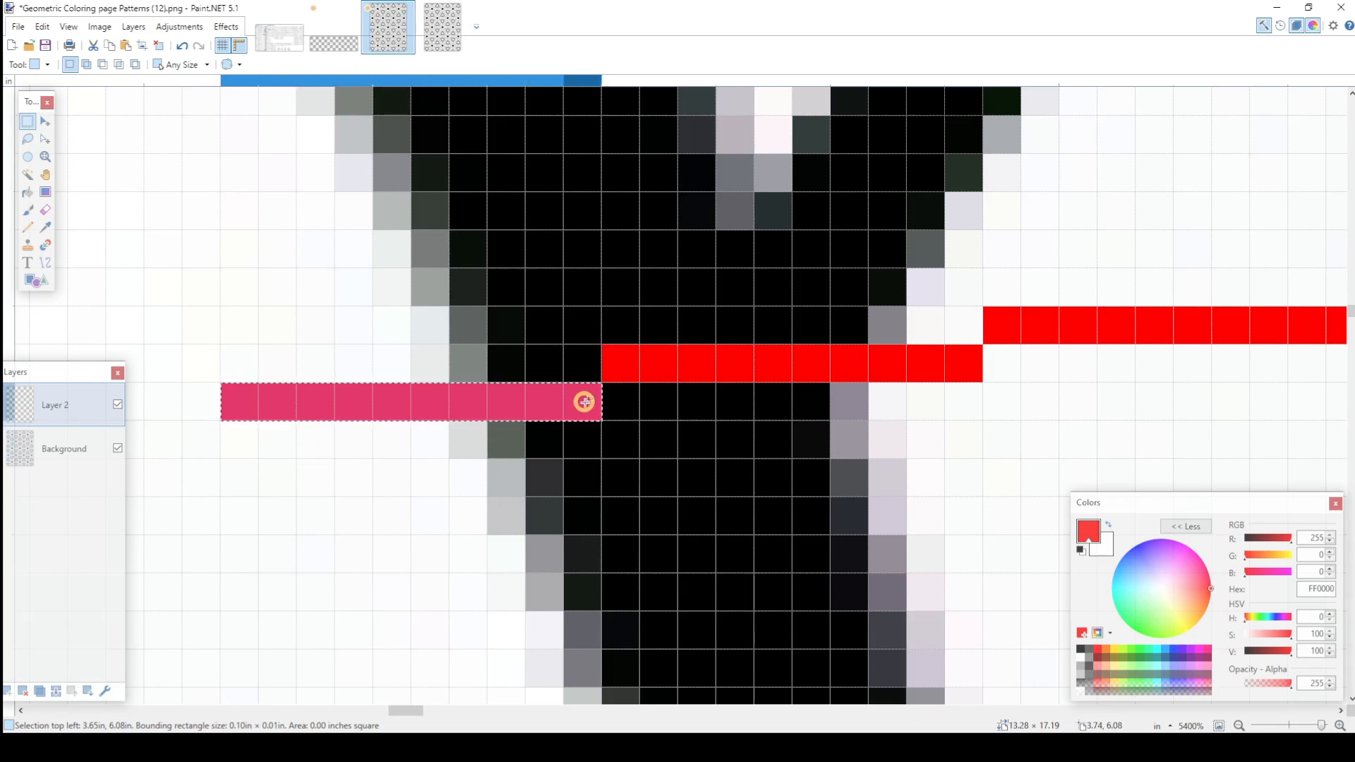
pyautogui.scroll(-3, 557, 421)
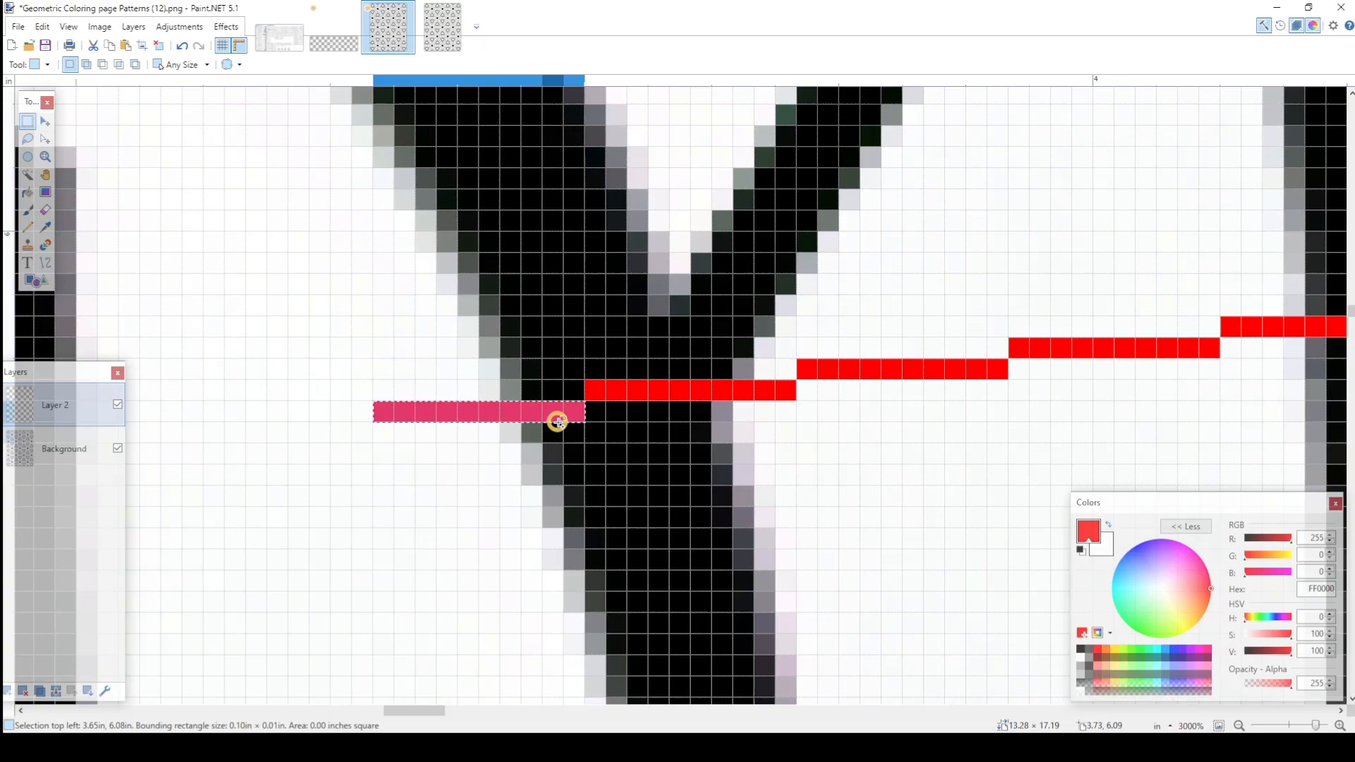
pyautogui.scroll(-2, 556, 421)
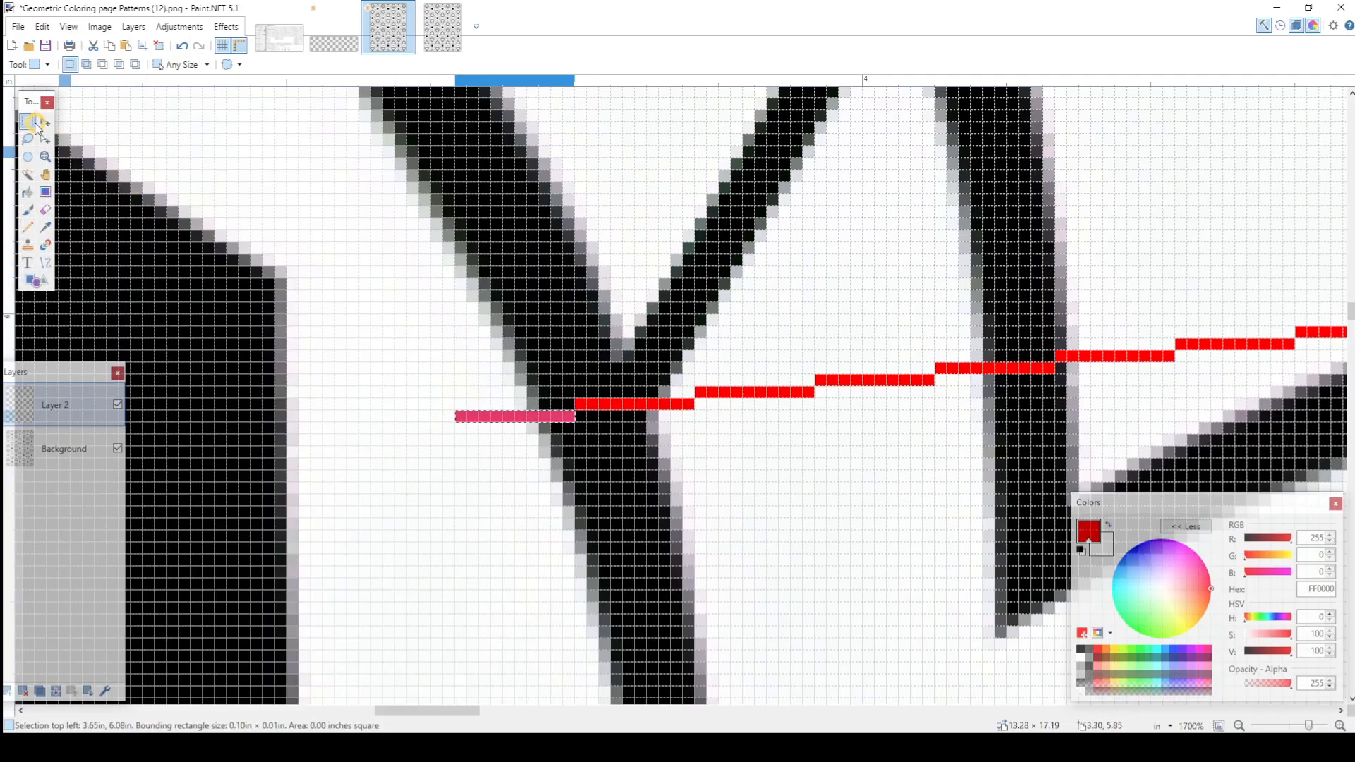
# Step: Select the sloping part of the red line from its start, redrawing the rectangle to about 1.00 × 0.12 inches
pyautogui.click(26, 122)
pyautogui.scroll(-2, 487, 388)
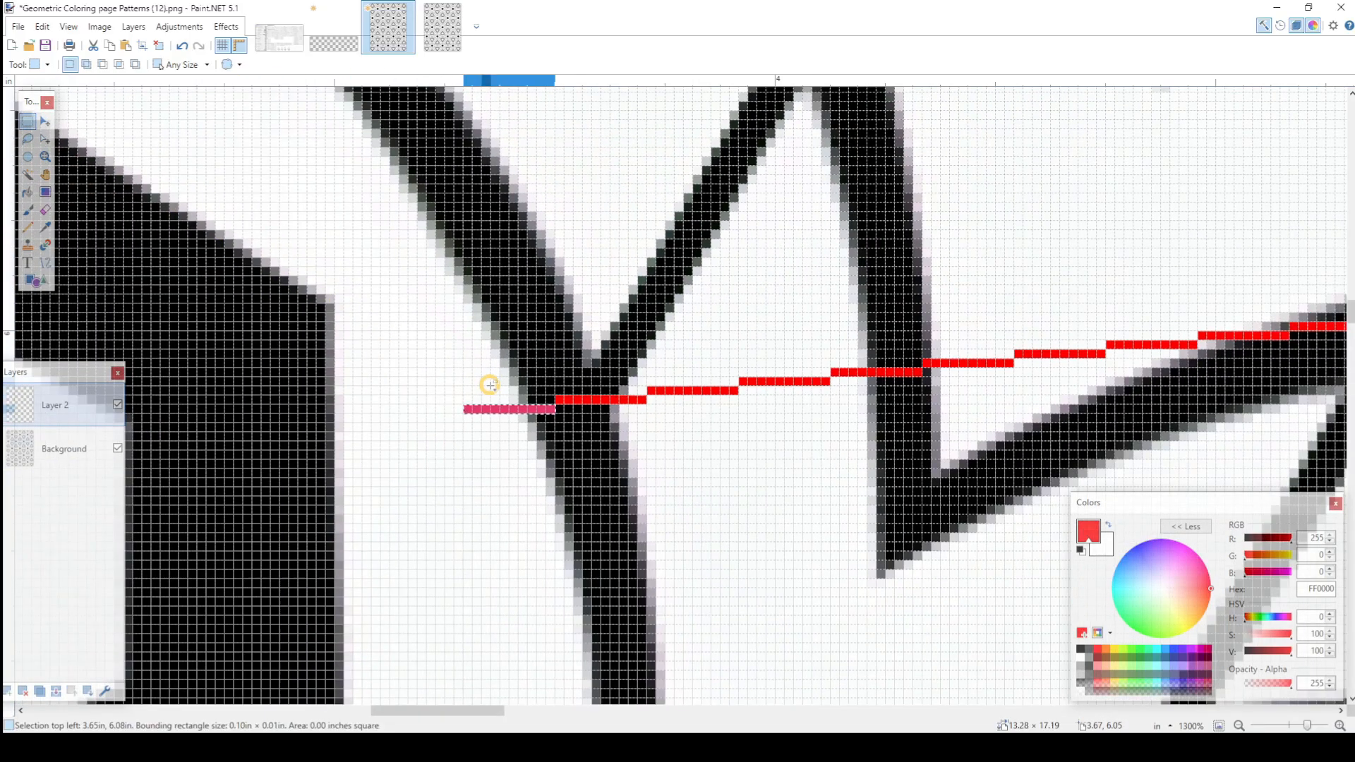
pyautogui.scroll(-1, 490, 385)
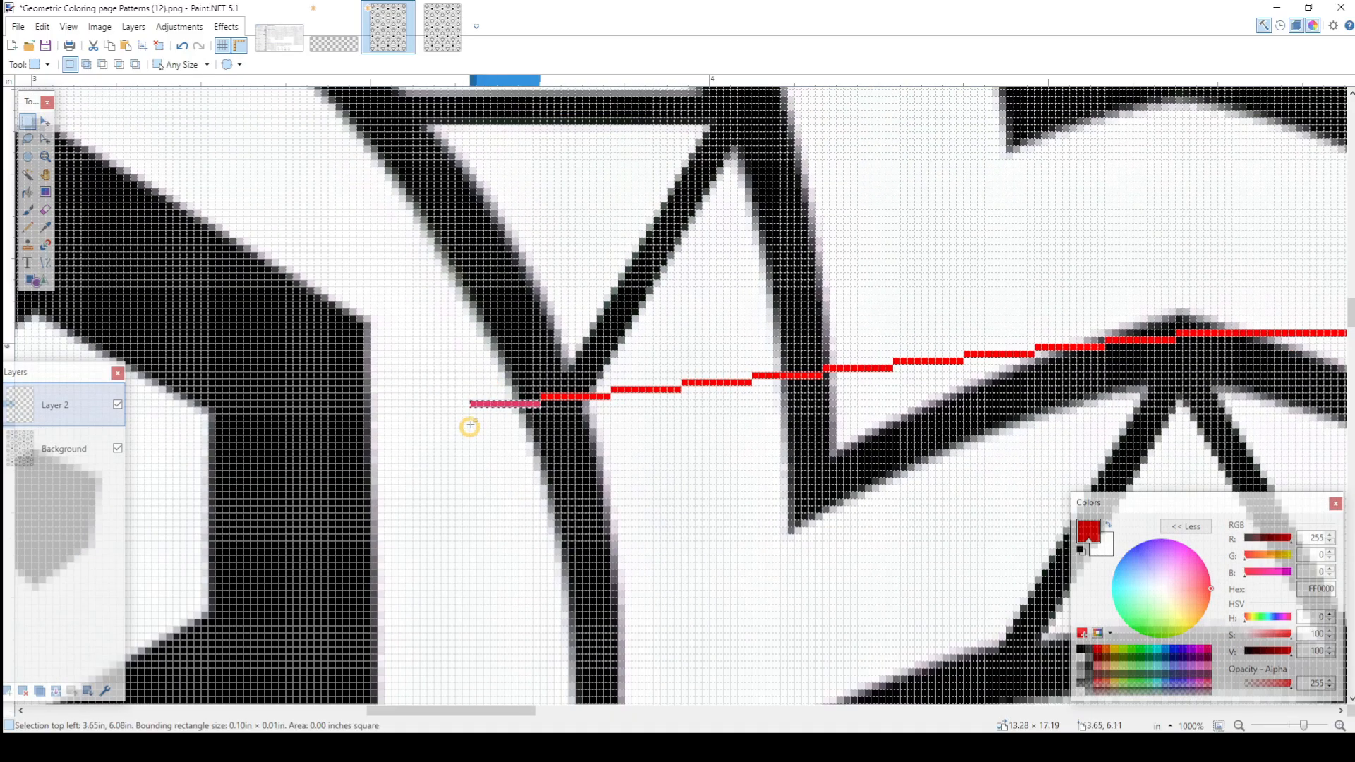
pyautogui.moveTo(474, 404); pyautogui.dragTo(1169, 312)
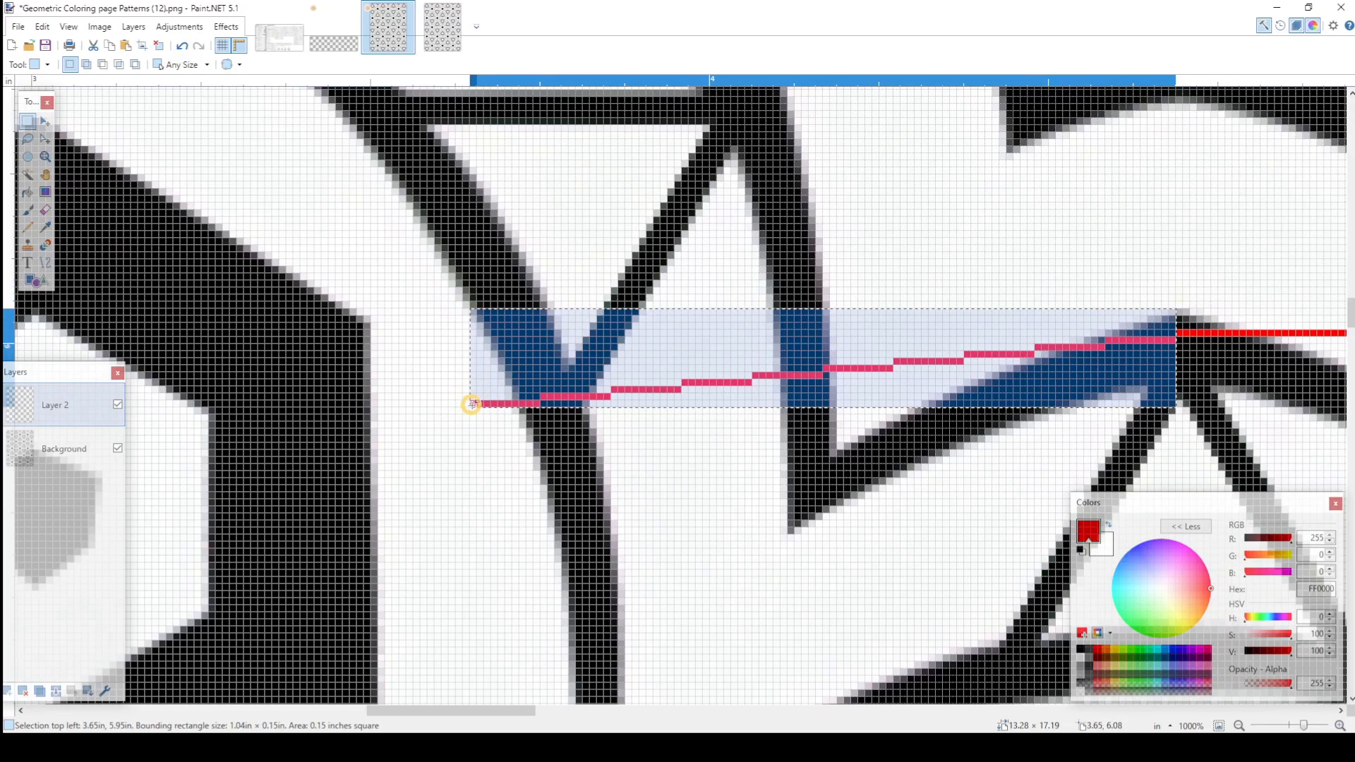
pyautogui.moveTo(473, 403); pyautogui.dragTo(1141, 323)
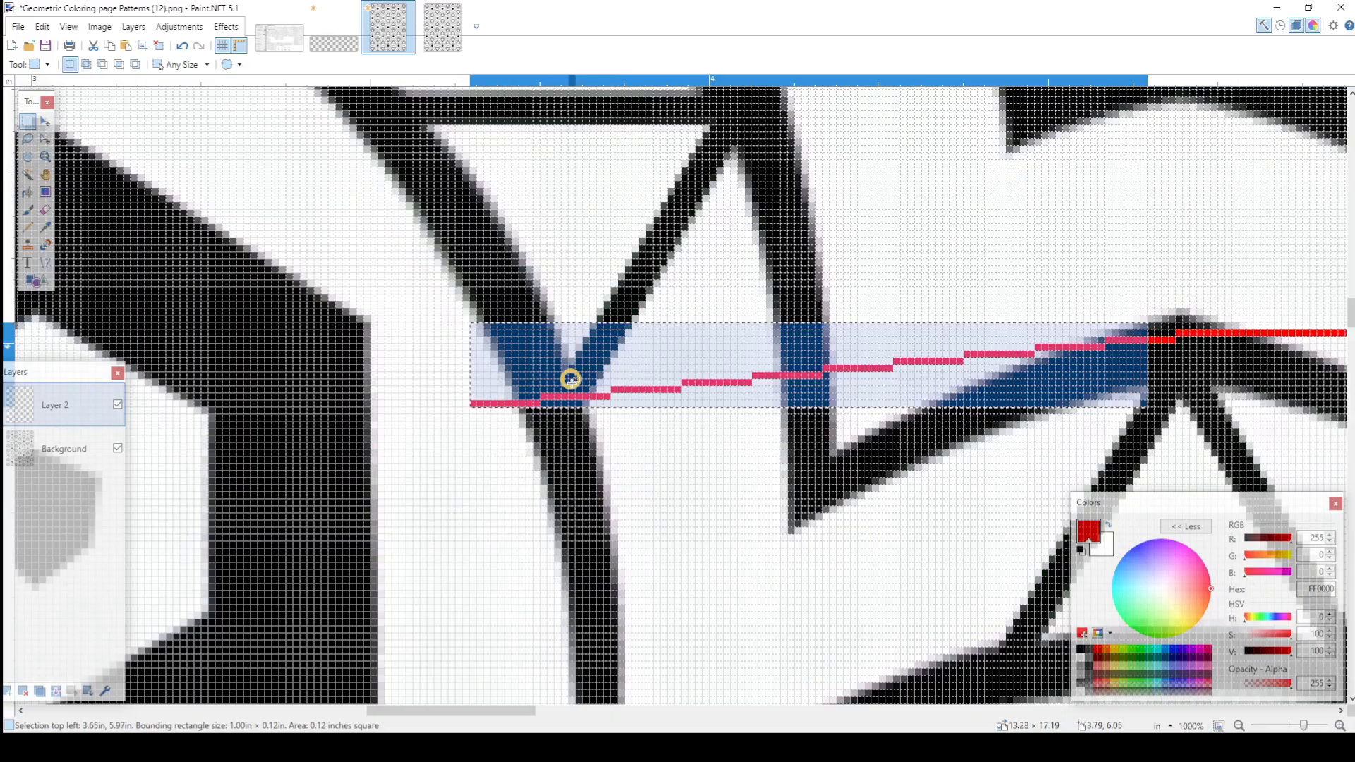
pyautogui.scroll(5, 681, 345)
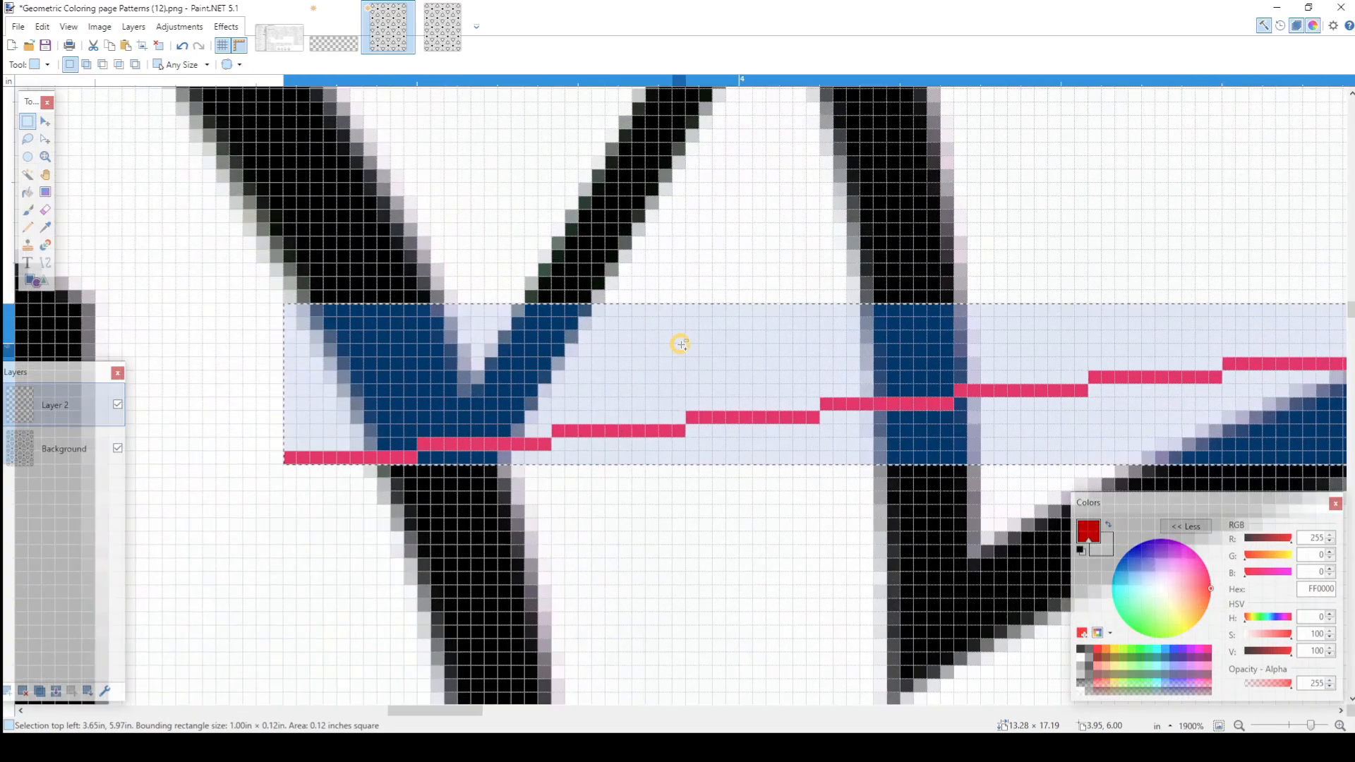
pyautogui.scroll(-3, 682, 455)
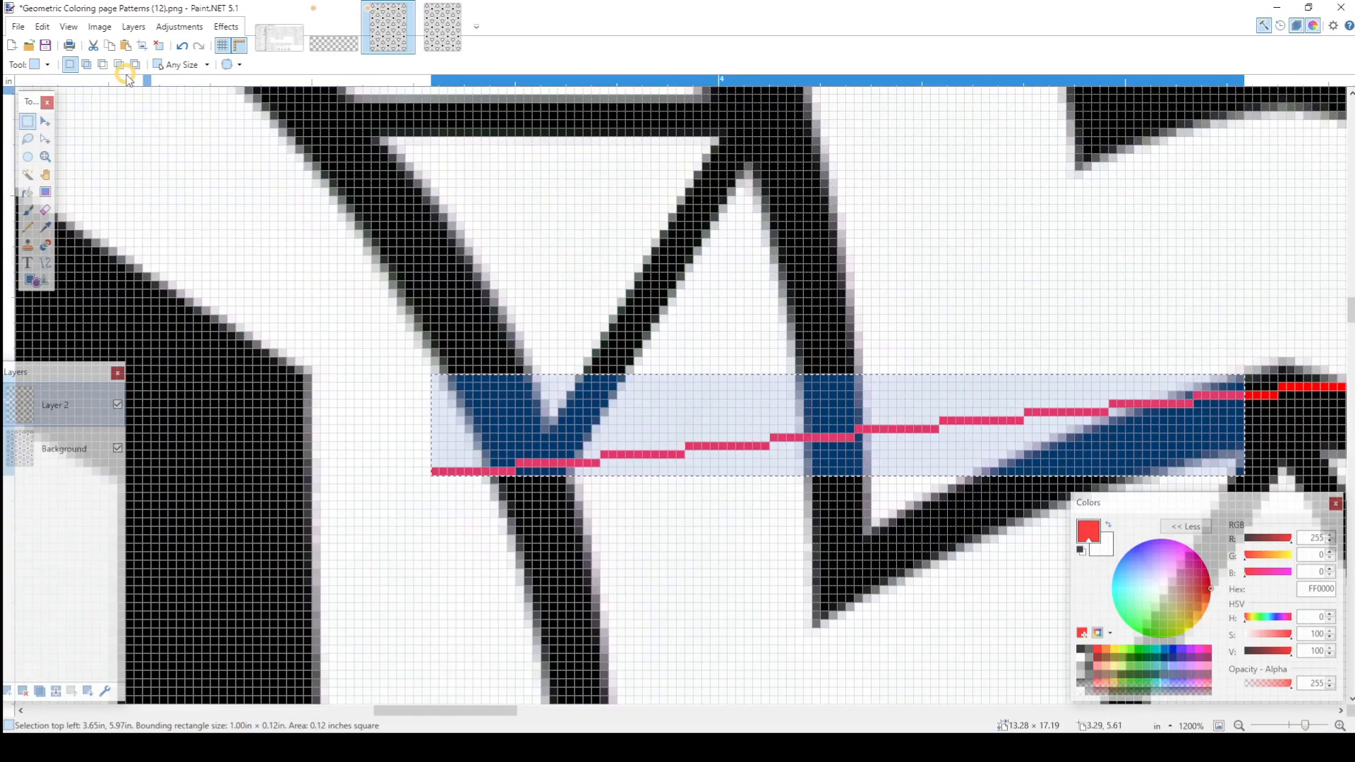
# Step: Check the image's pixel size, resolution and print size in the Resize settings, accepting them unchanged
pyautogui.click(103, 29)
pyautogui.click(120, 62)
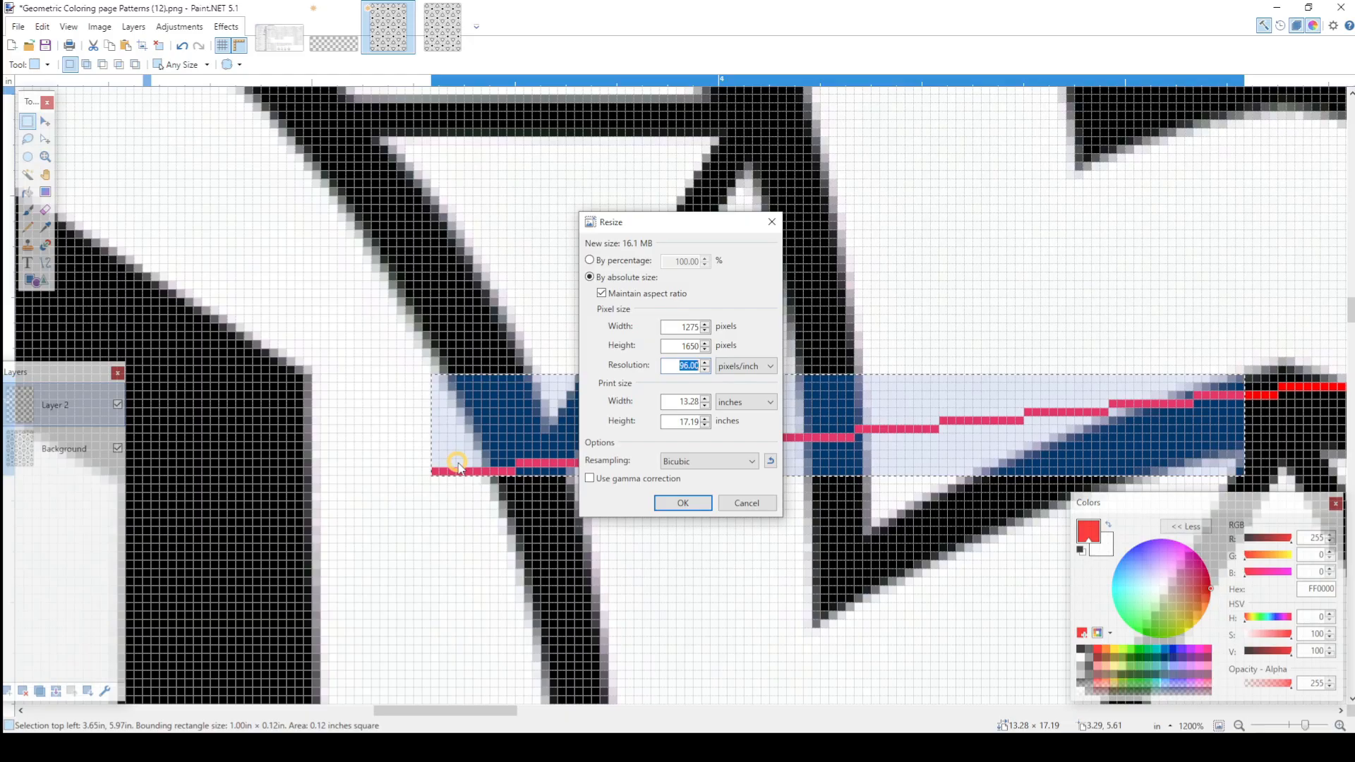
pyautogui.click(685, 503)
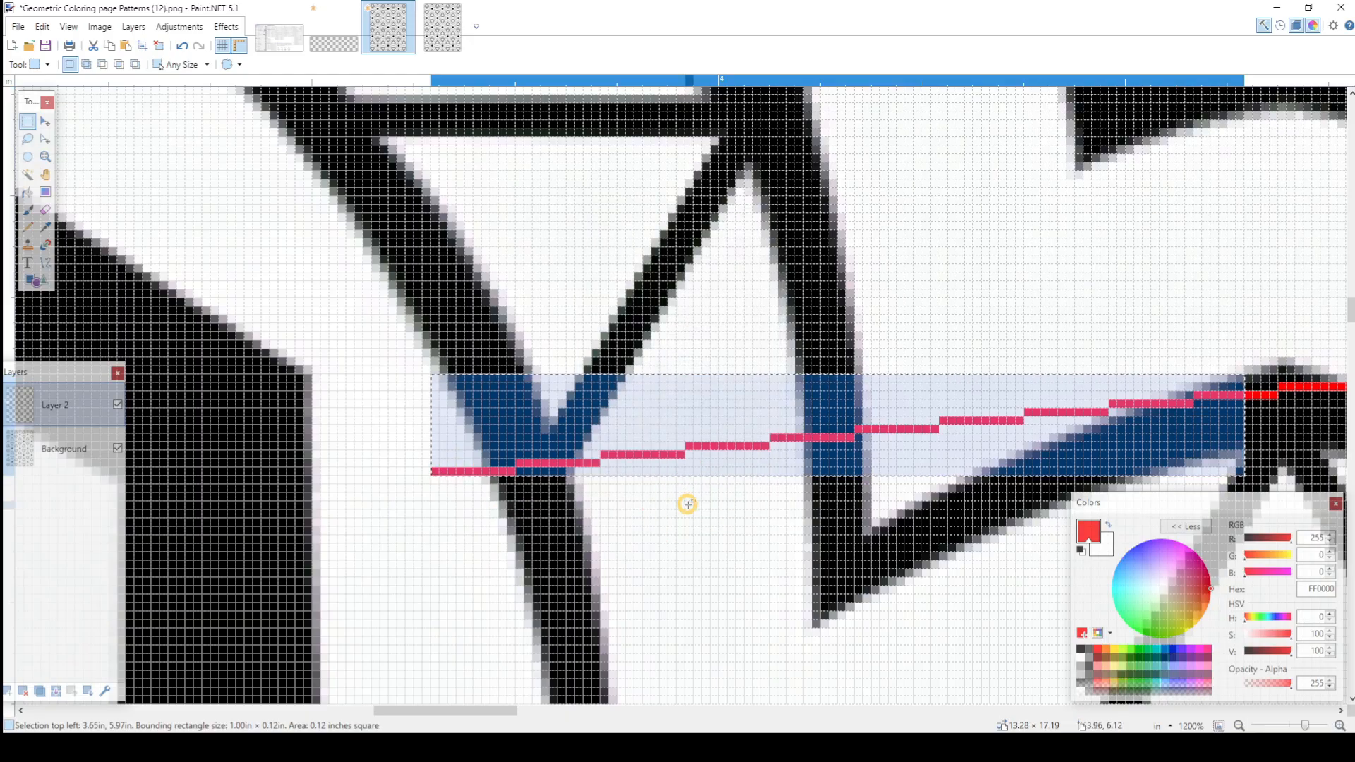
# Step: Hide Layer 2 with the red line, leaving only the Background pattern displayed
pyautogui.scroll(-10, 568, 343)
pyautogui.scroll(-2, 568, 344)
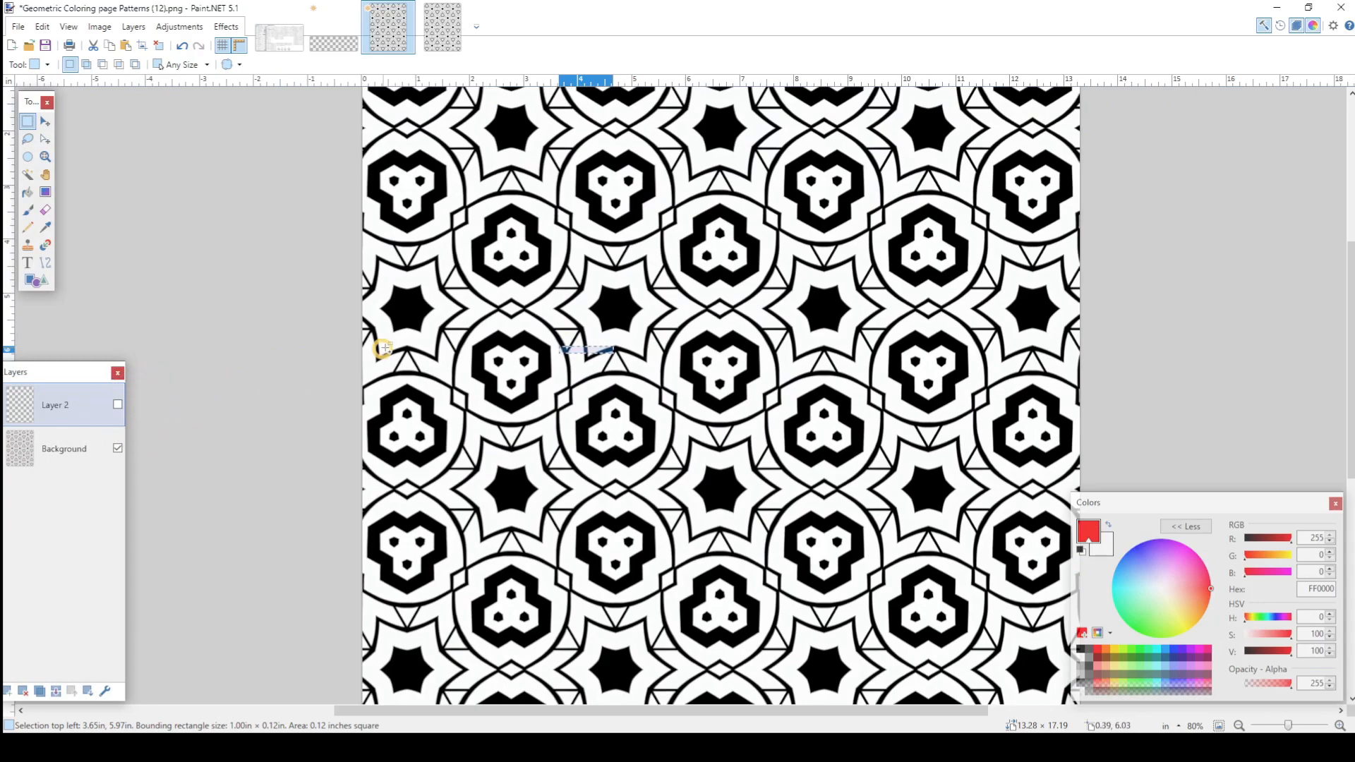
pyautogui.scroll(-3, 384, 347)
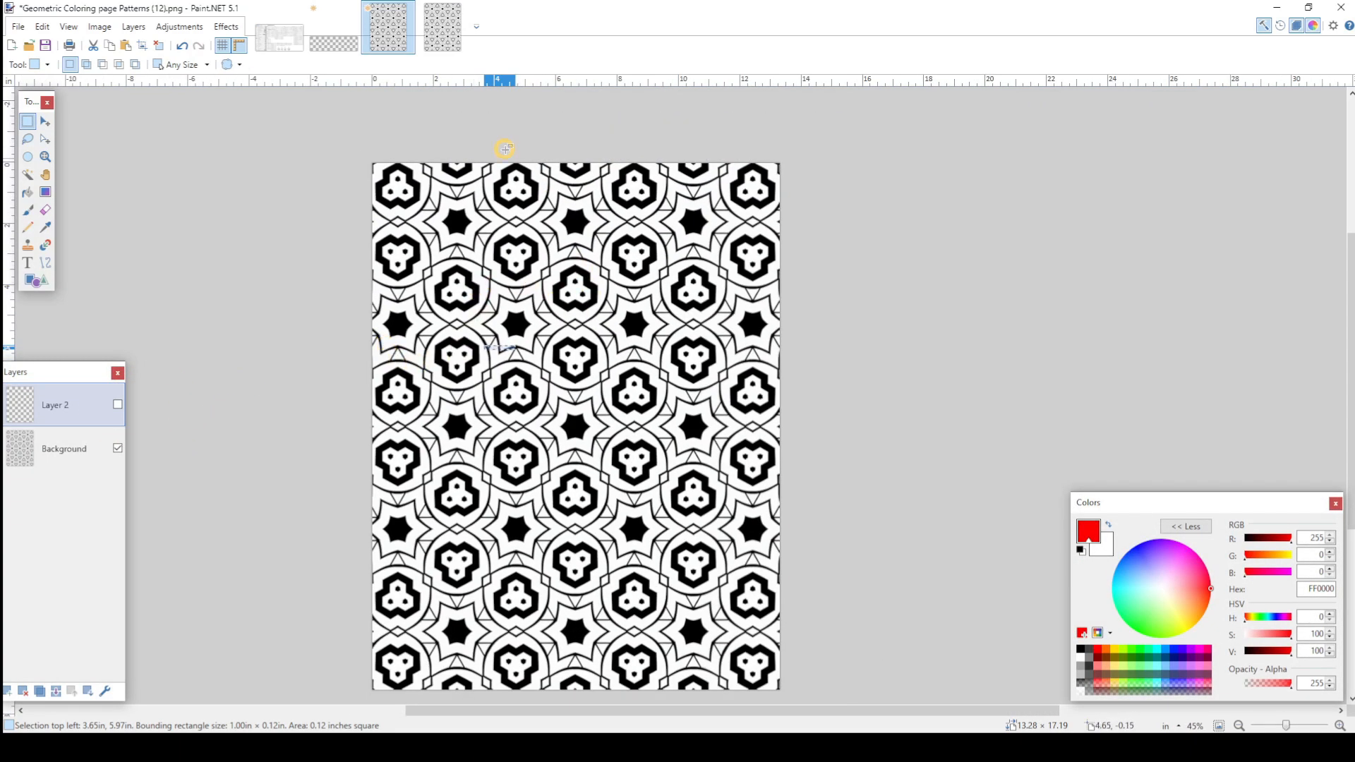
# Step: Switch to the Geometric Coloring page Patterns vec(12).png image and inspect its shape edges at pixel level, magnified up to 2400%
pyautogui.click(442, 27)
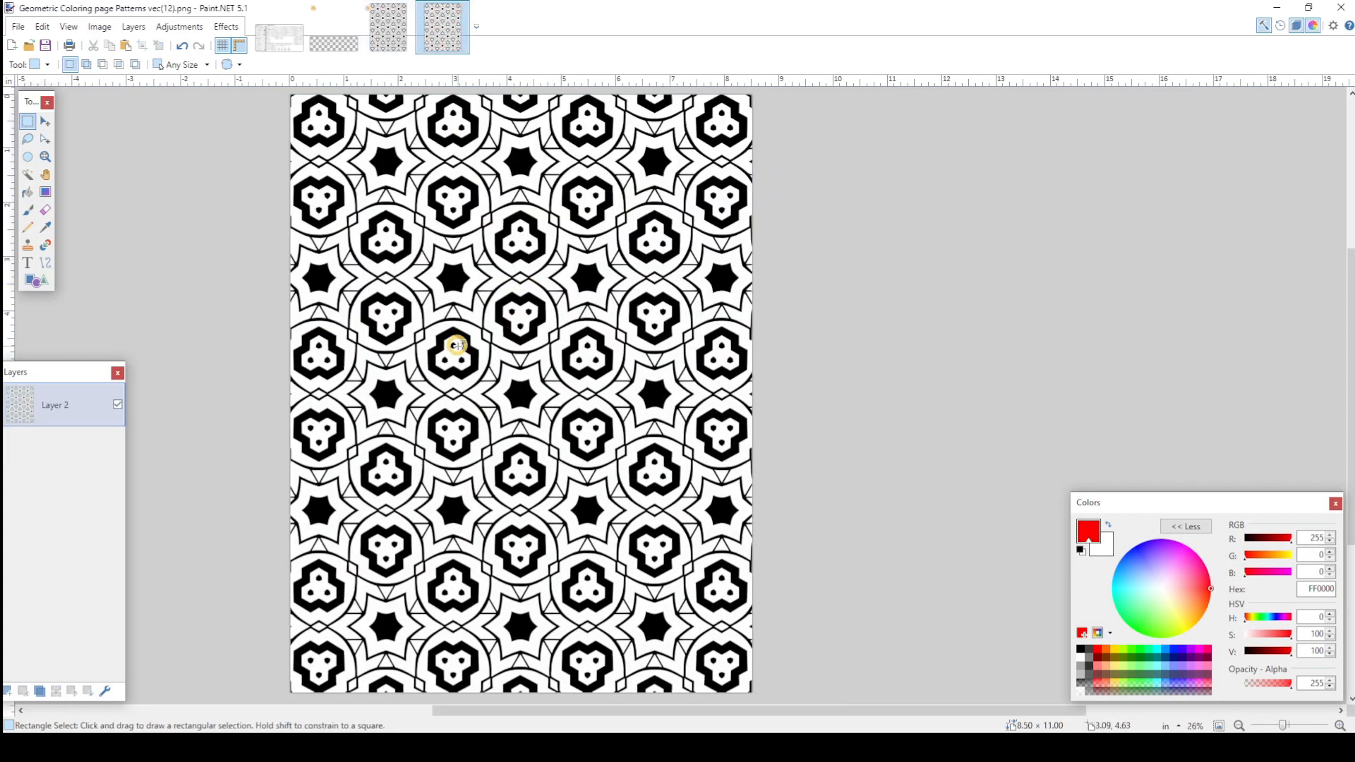
pyautogui.scroll(6, 392, 331)
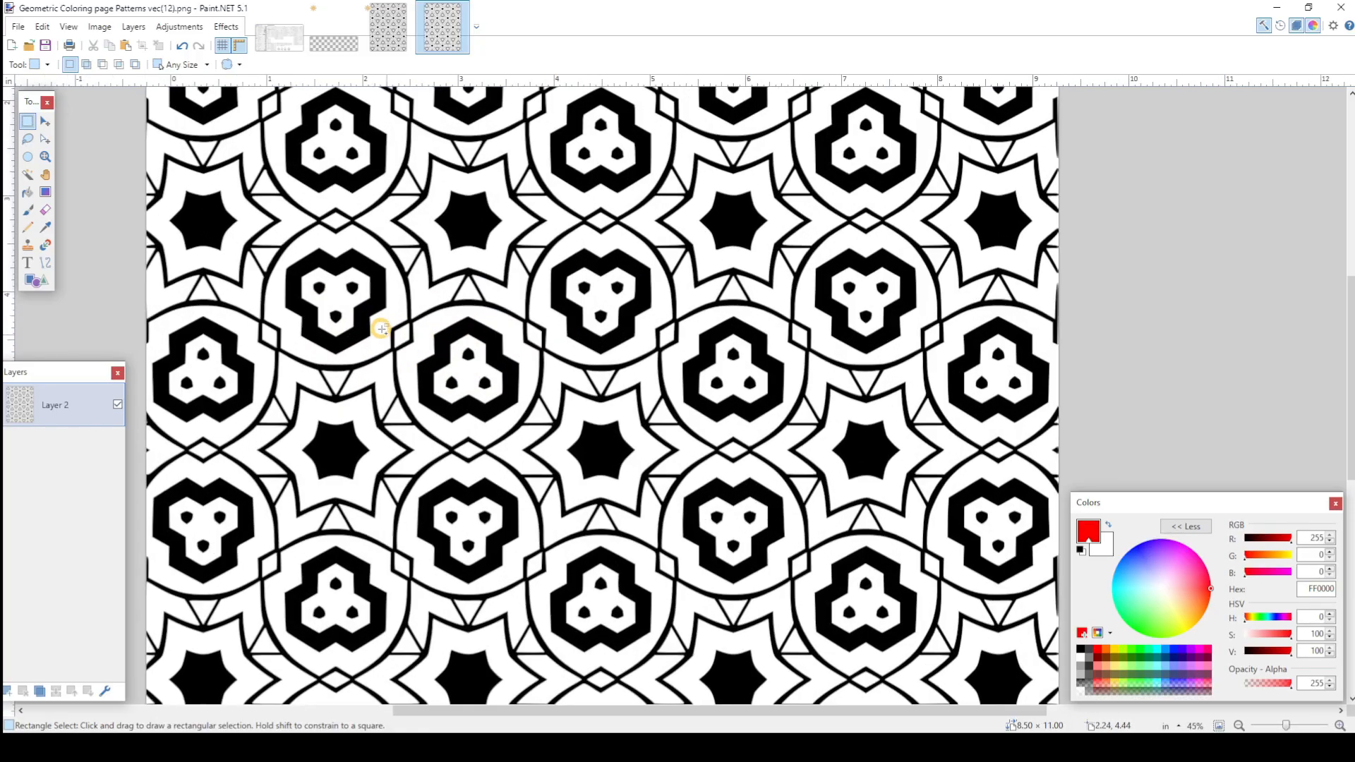
pyautogui.scroll(6, 456, 336)
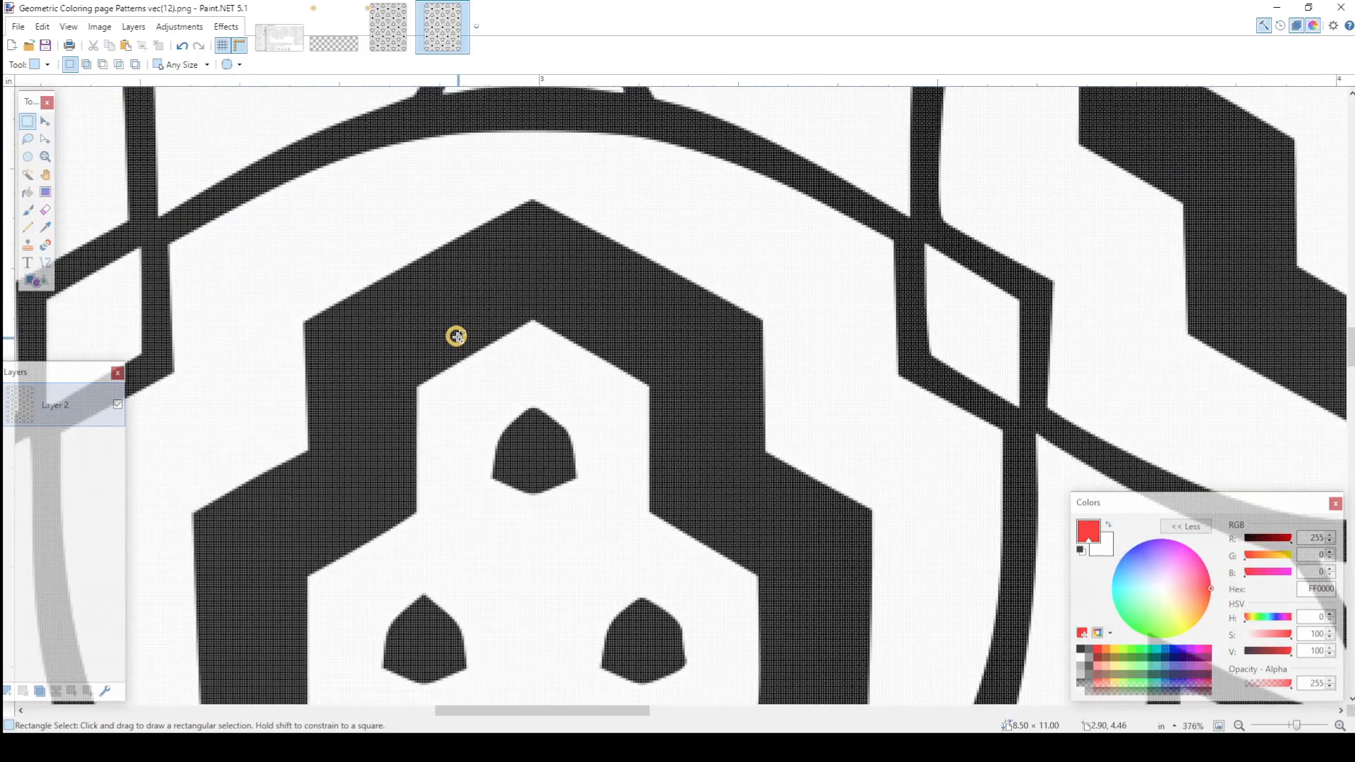
pyautogui.scroll(5, 456, 337)
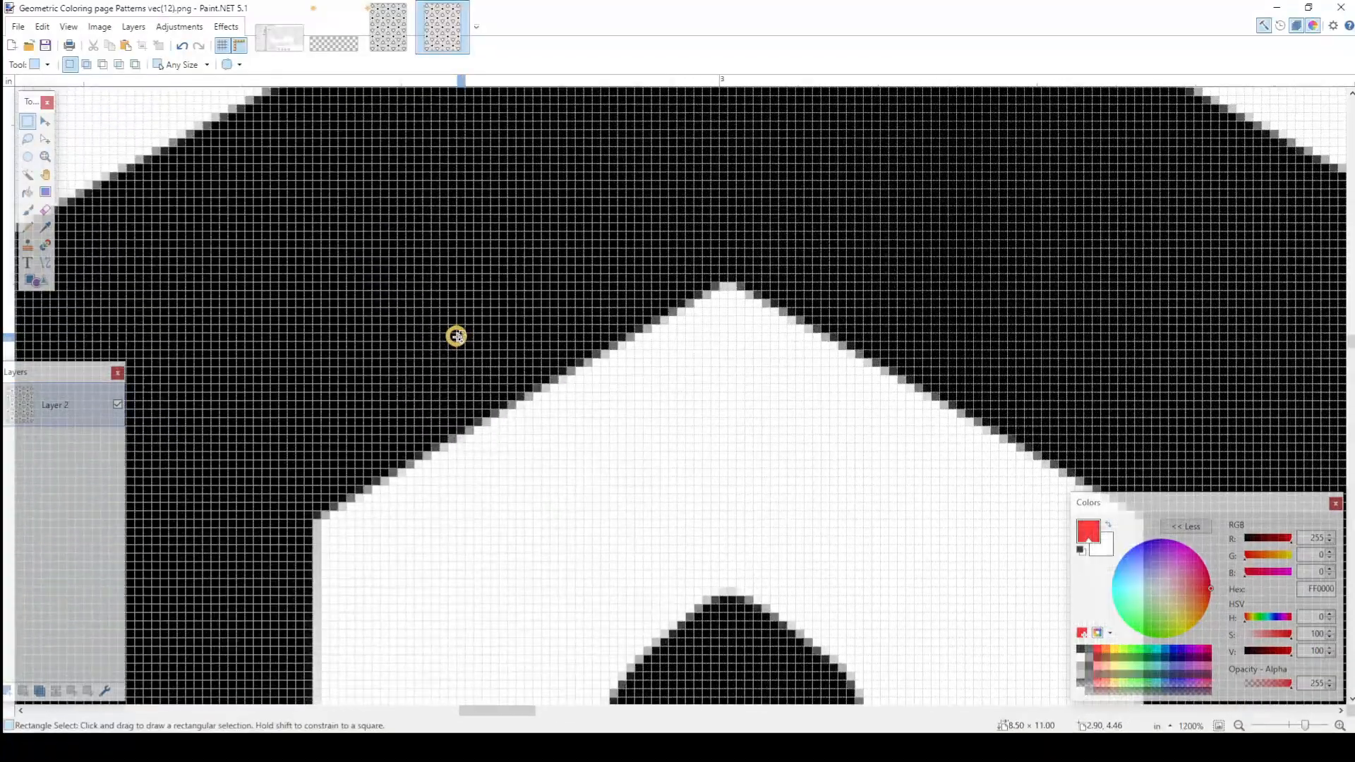
pyautogui.scroll(1, 456, 337)
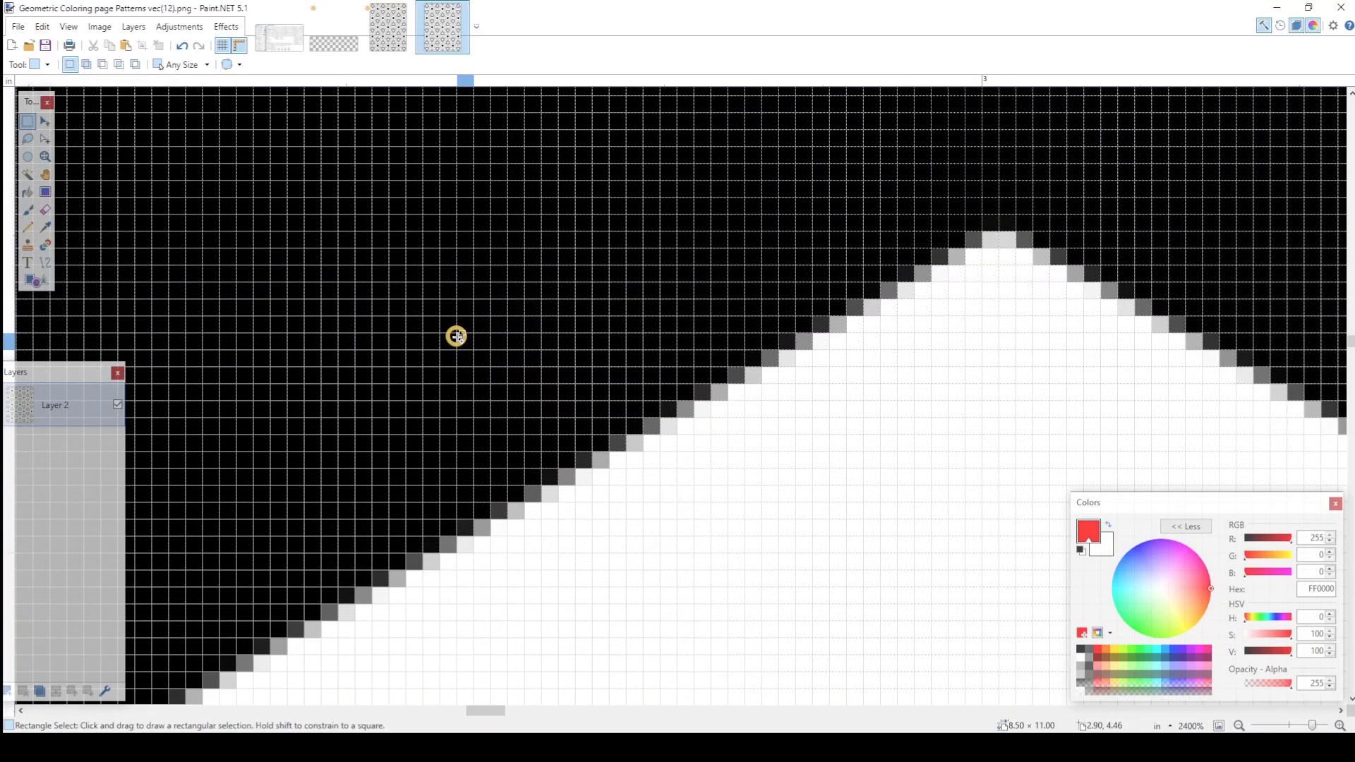
pyautogui.scroll(-7, 456, 337)
pyautogui.scroll(-1, 456, 336)
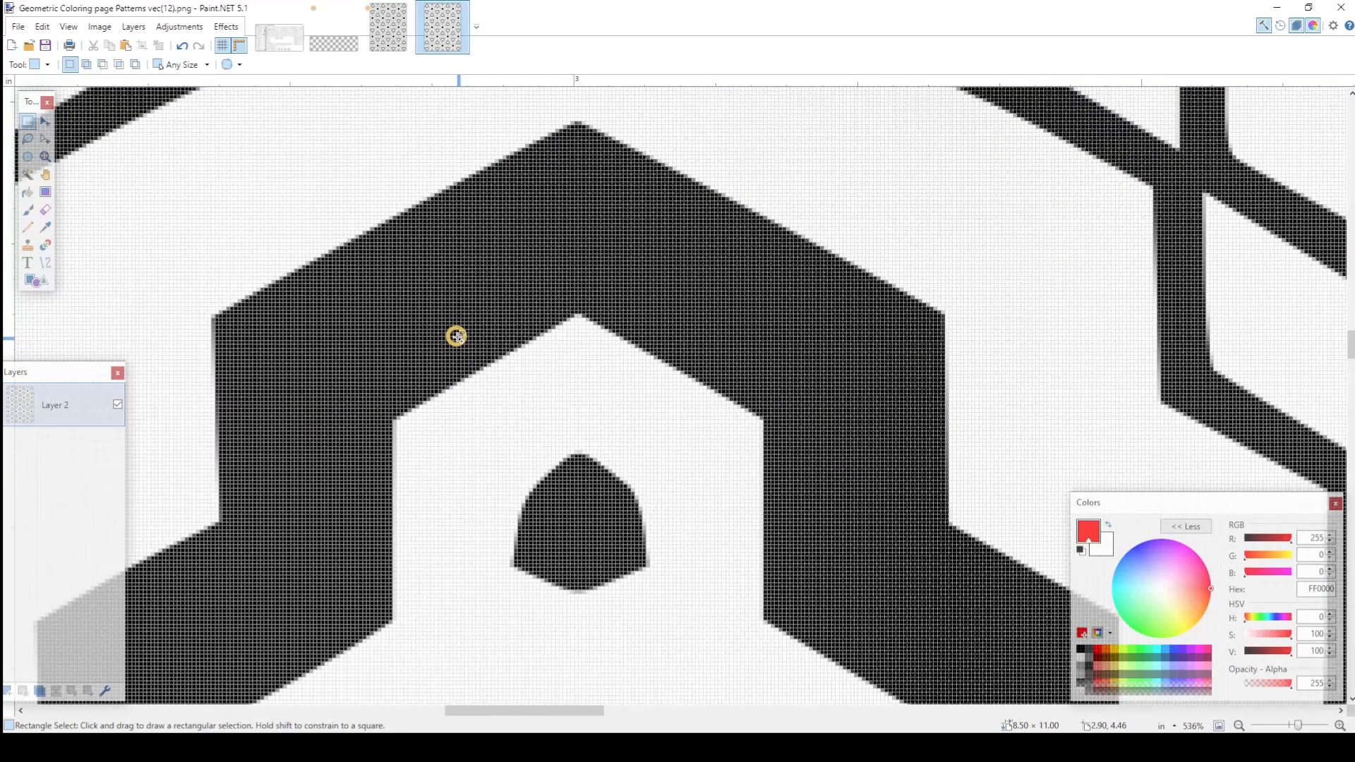
pyautogui.scroll(1, 456, 336)
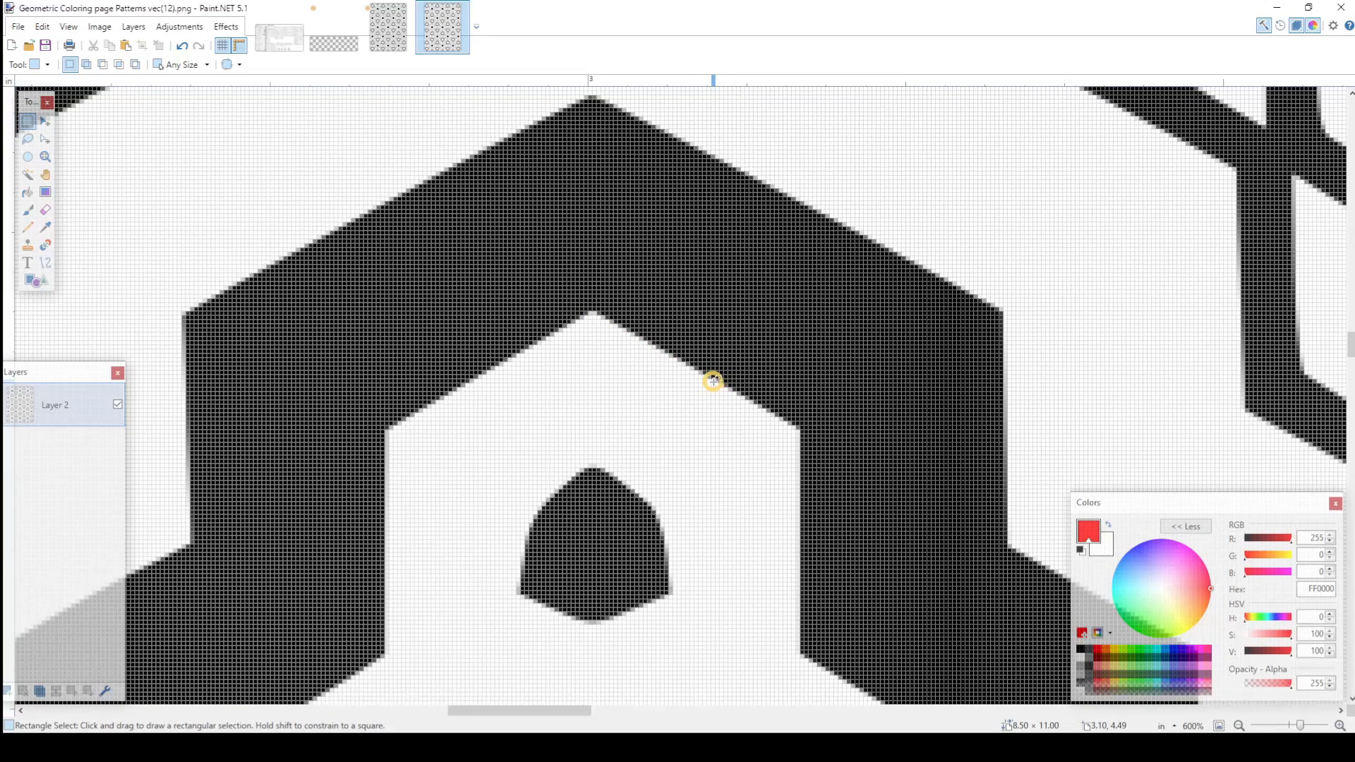
# Step: Inspect the shape edges of Geometric Coloring page Patterns (12).png at 600% and compare them with the vec(12) image
pyautogui.click(392, 32)
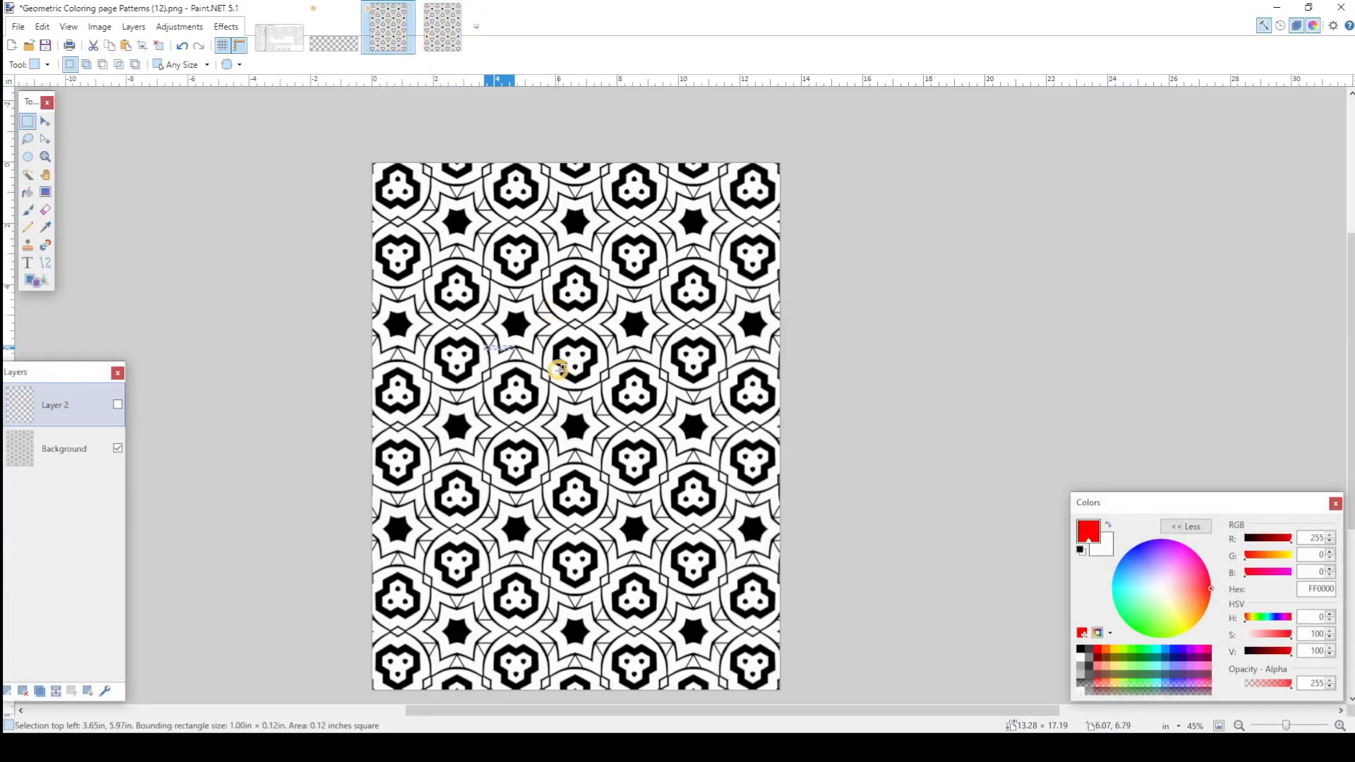
pyautogui.scroll(3, 567, 407)
pyautogui.scroll(5, 567, 407)
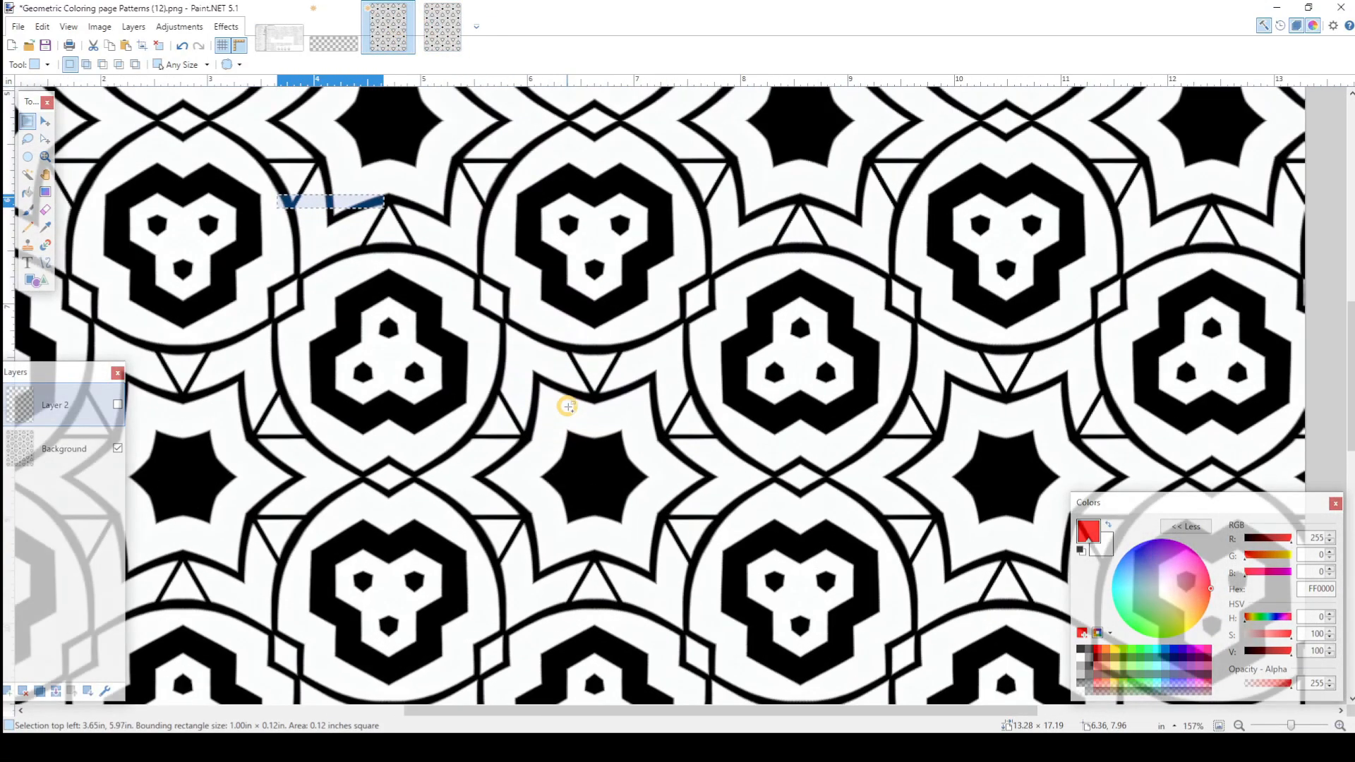
pyautogui.scroll(6, 568, 407)
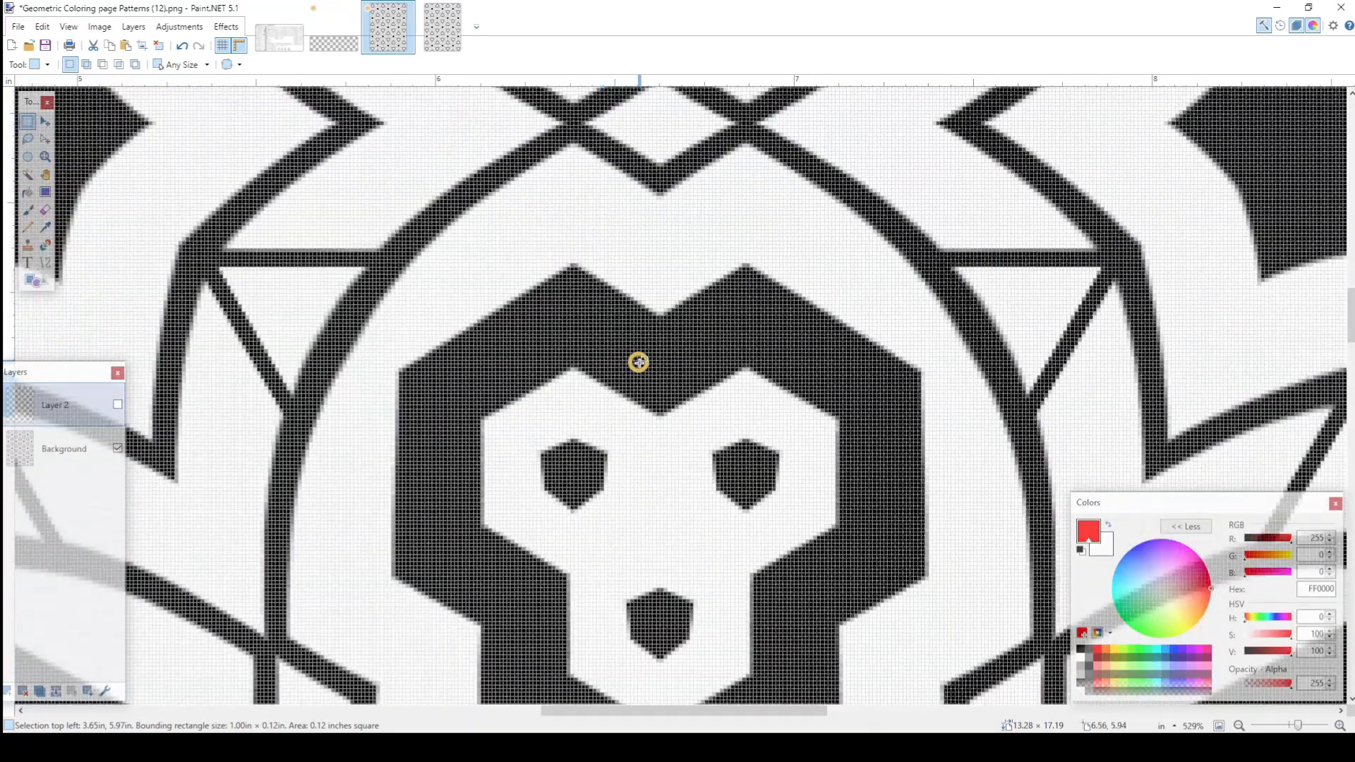
pyautogui.scroll(2, 638, 360)
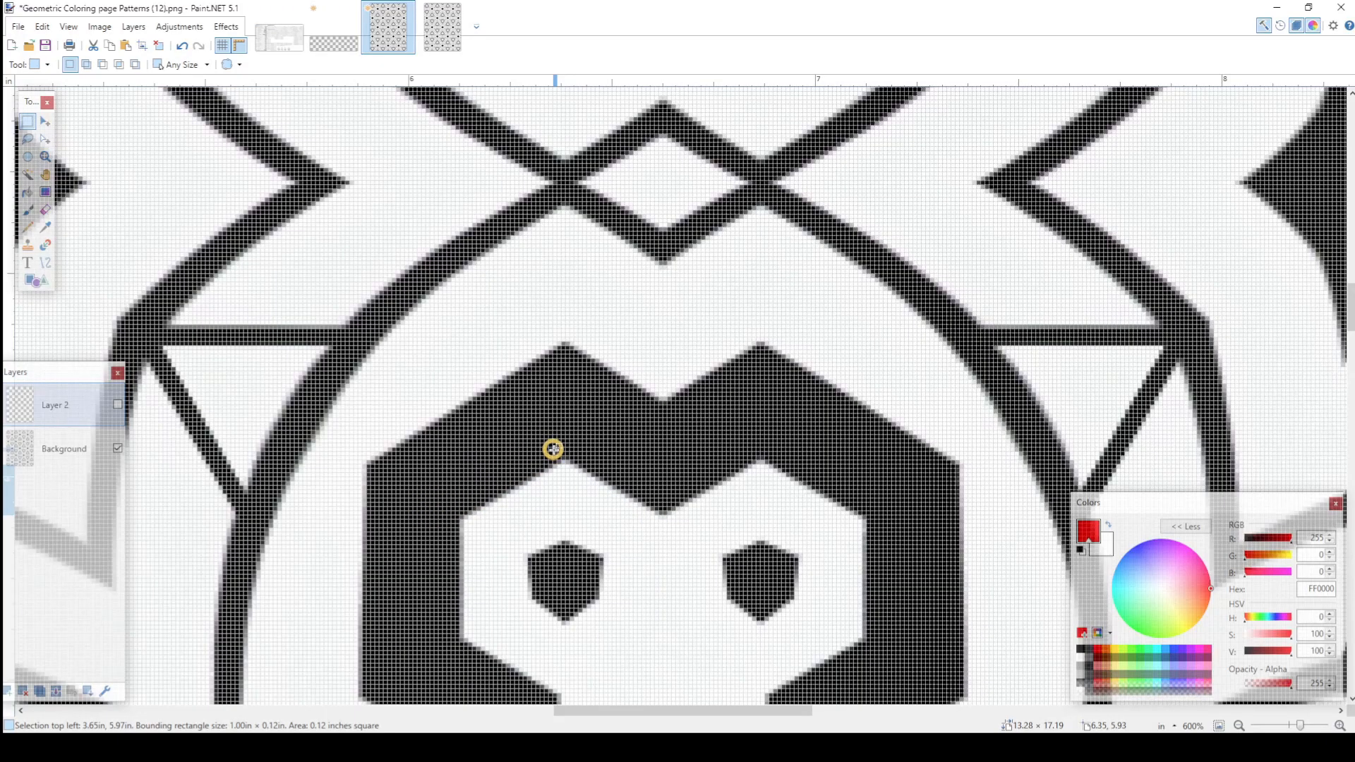
pyautogui.click(447, 42)
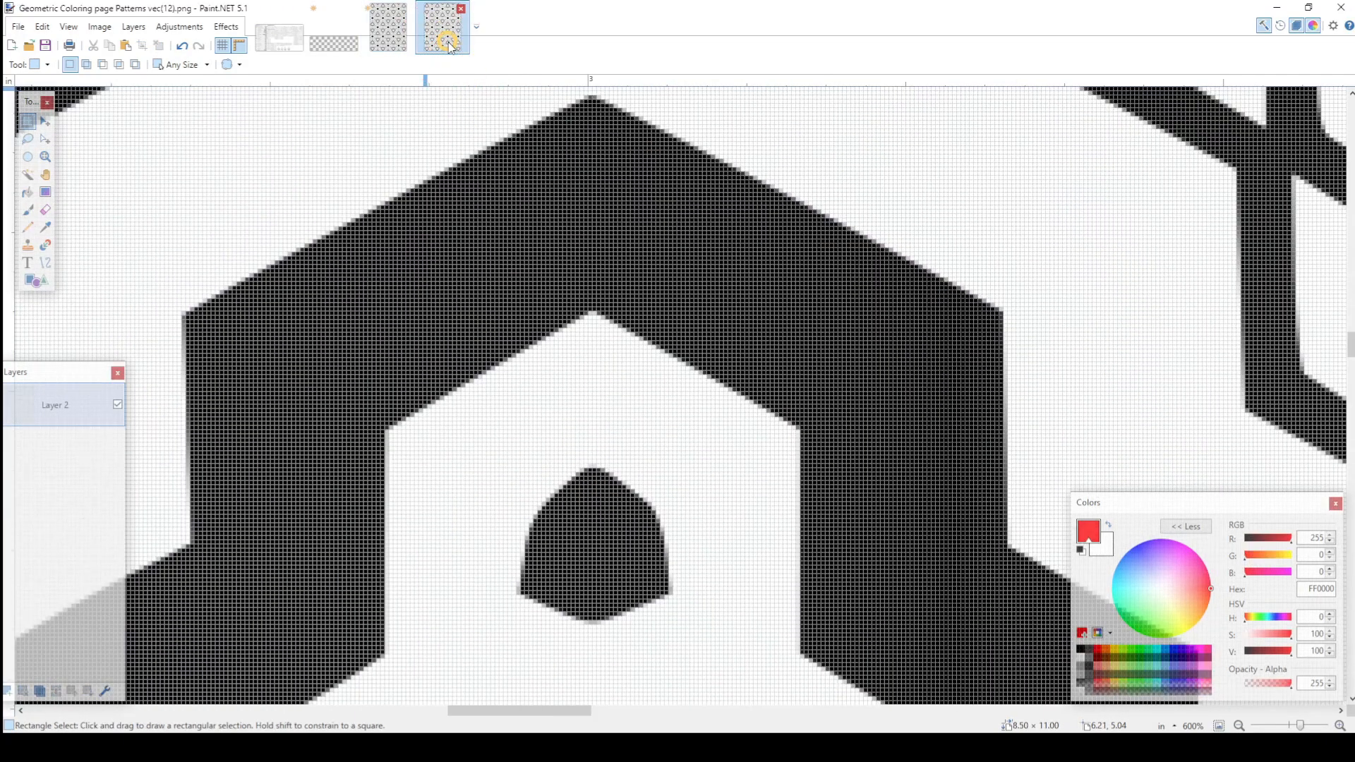
pyautogui.click(391, 41)
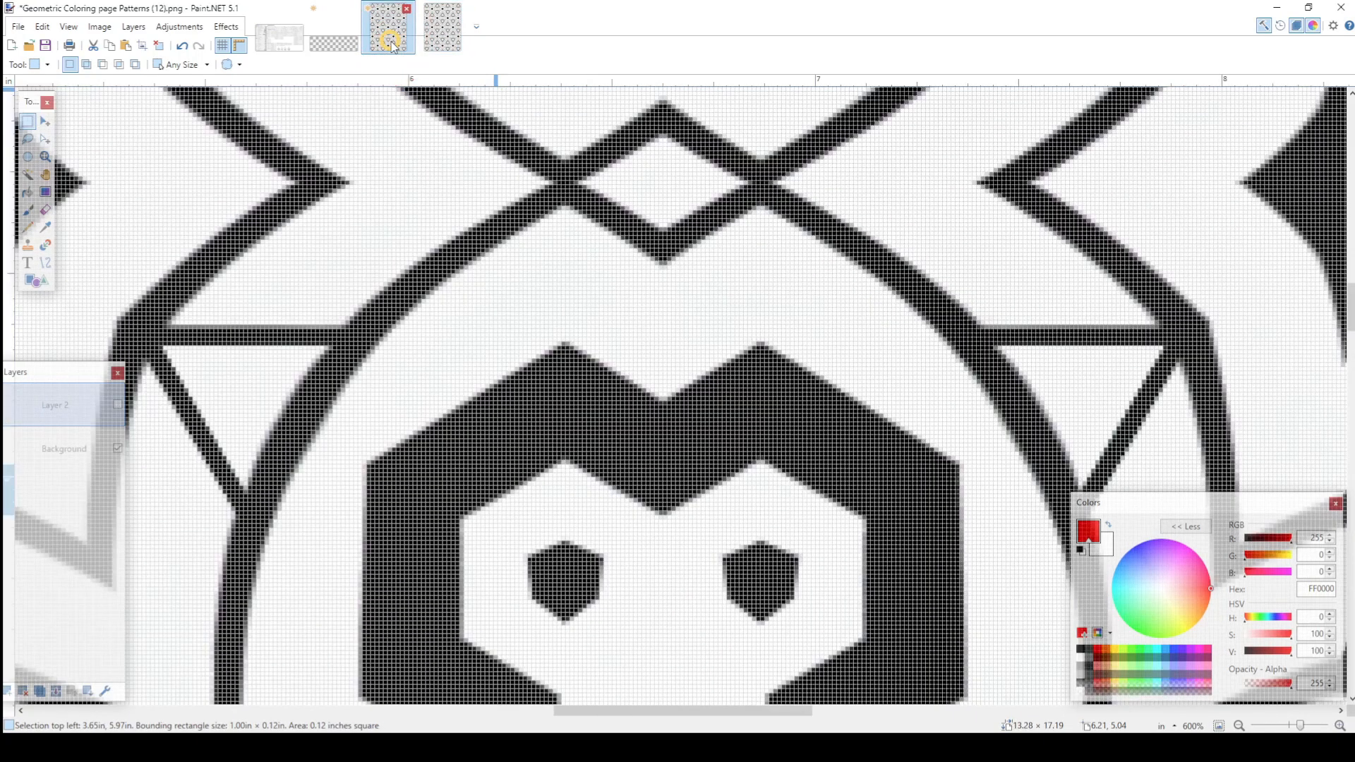
# Step: Check the vec(12) image's pixel size, resolution and print size in the Resize settings
pyautogui.click(447, 42)
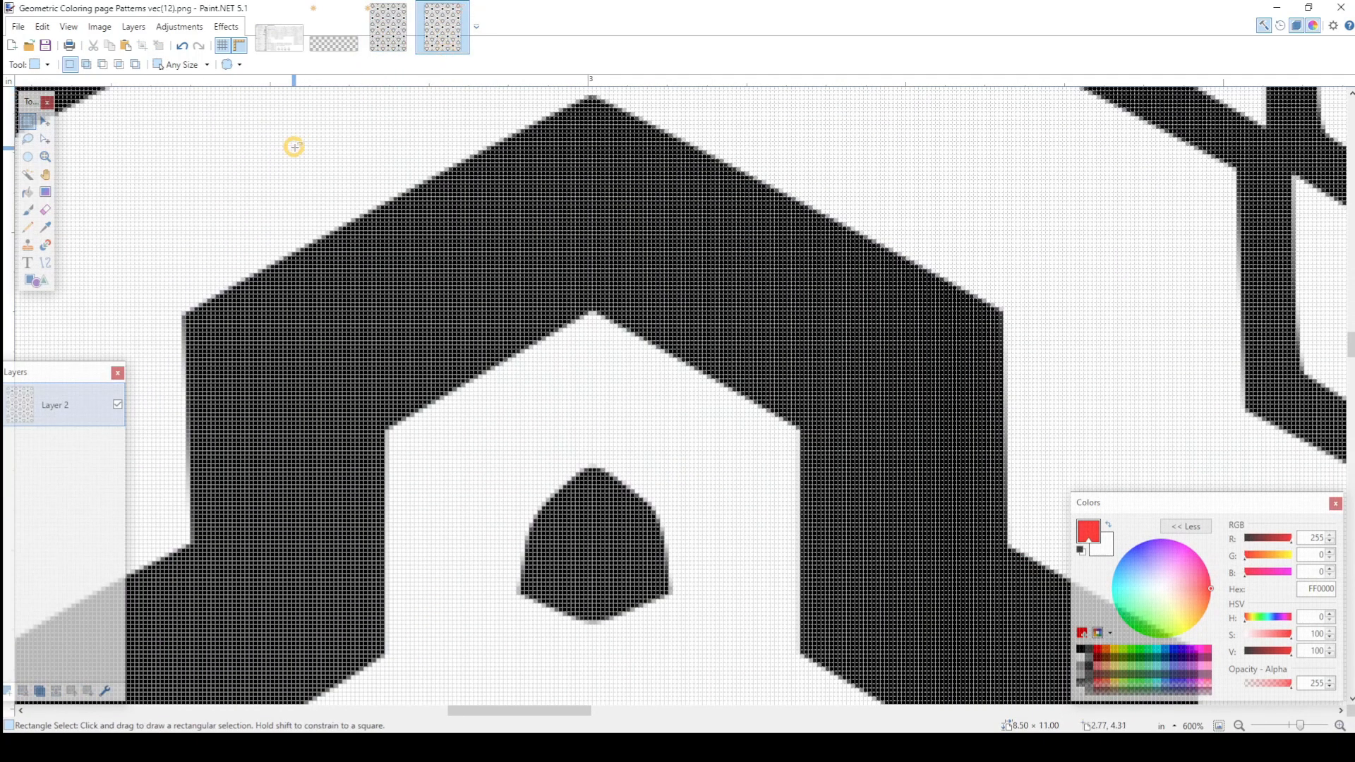
pyautogui.click(100, 27)
pyautogui.click(120, 62)
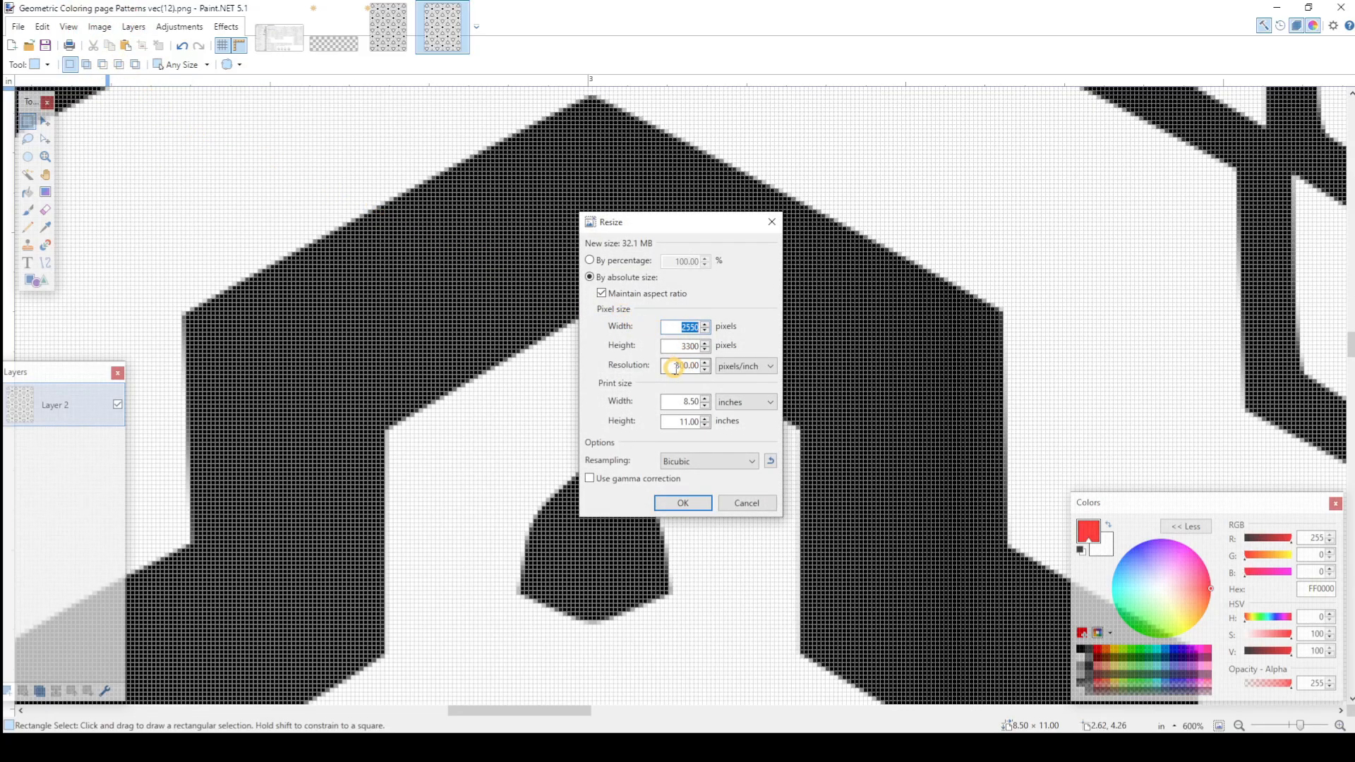
pyautogui.moveTo(675, 367); pyautogui.dragTo(702, 369)
pyautogui.click(688, 502)
# Step: Compare the full pattern in the vec(12) image with the one in Geometric Coloring page Patterns (12).png
pyautogui.keyDown('ctrl'); pyautogui.scroll(-2, 593, 439); pyautogui.keyUp('ctrl')
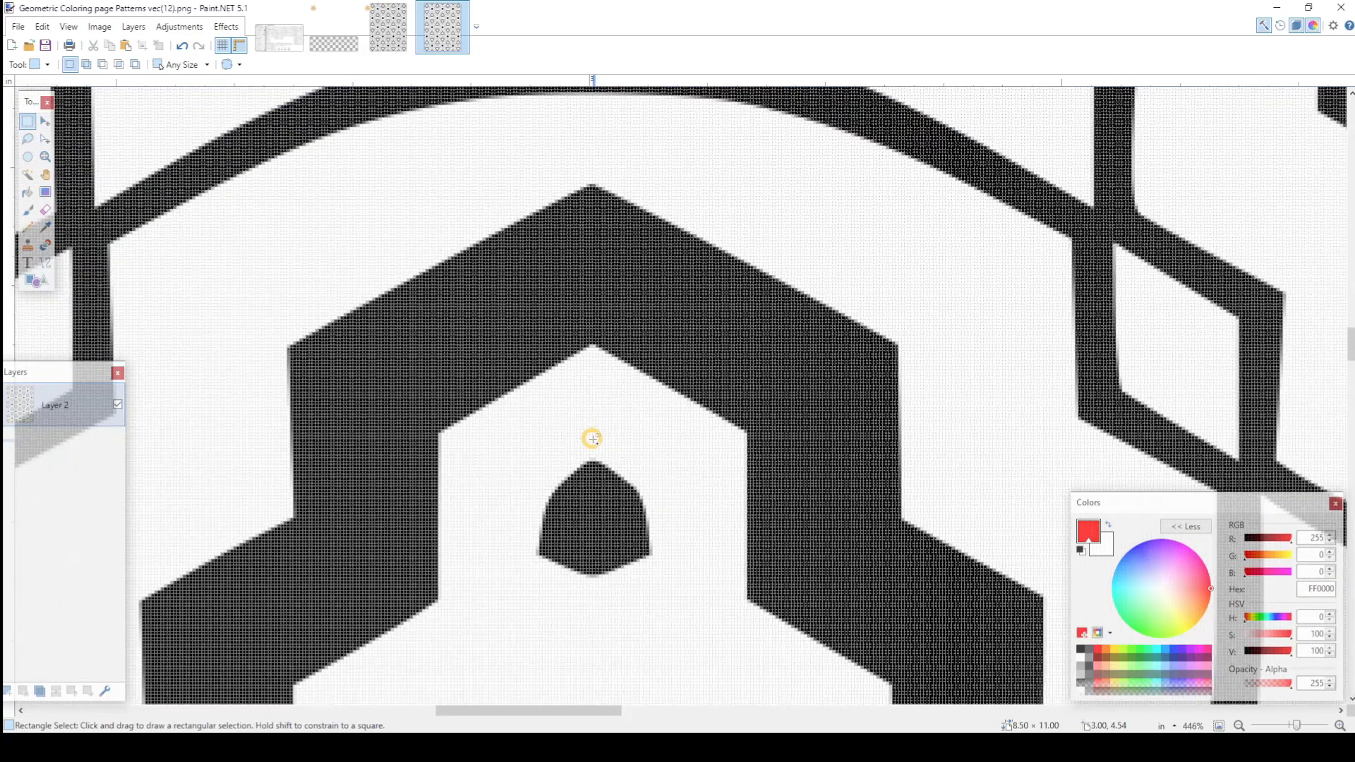
pyautogui.keyDown('ctrl'); pyautogui.scroll(-10, 593, 439); pyautogui.keyUp('ctrl')
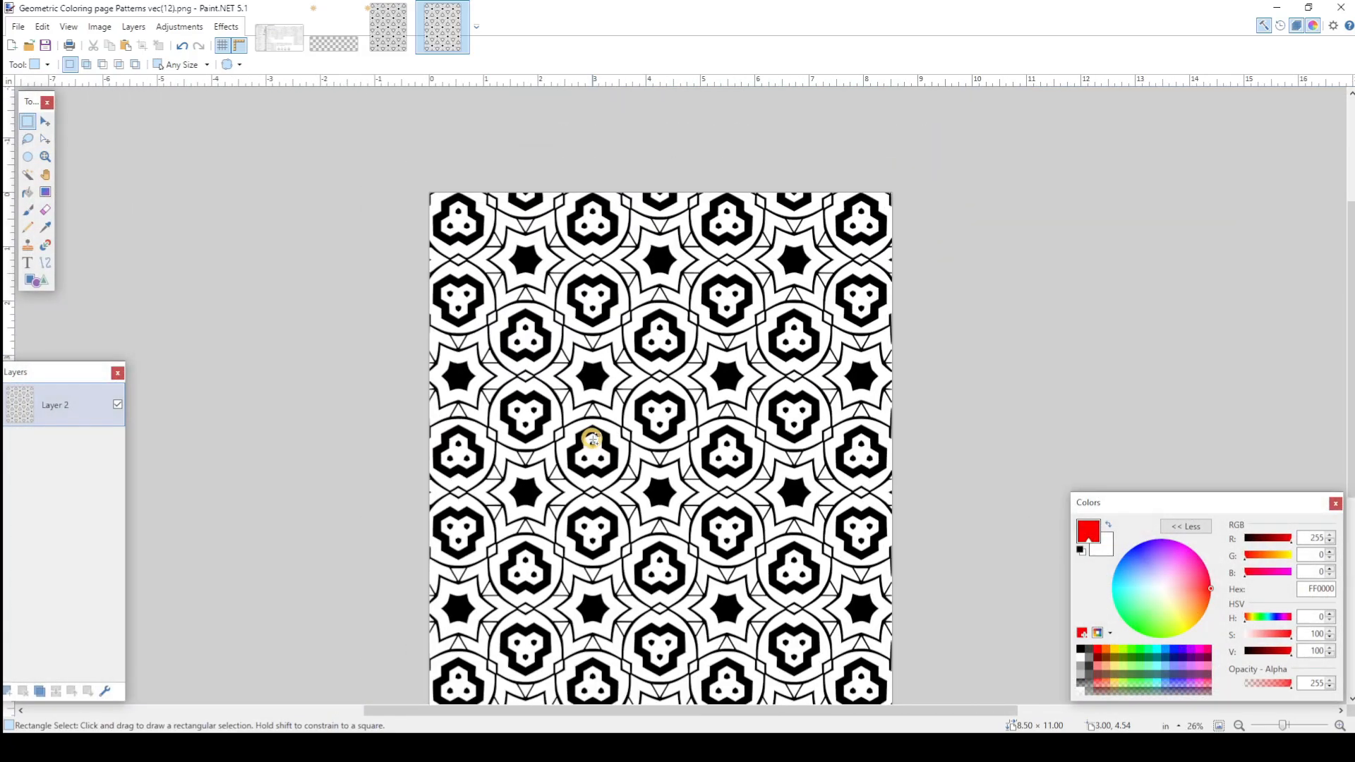
pyautogui.click(411, 42)
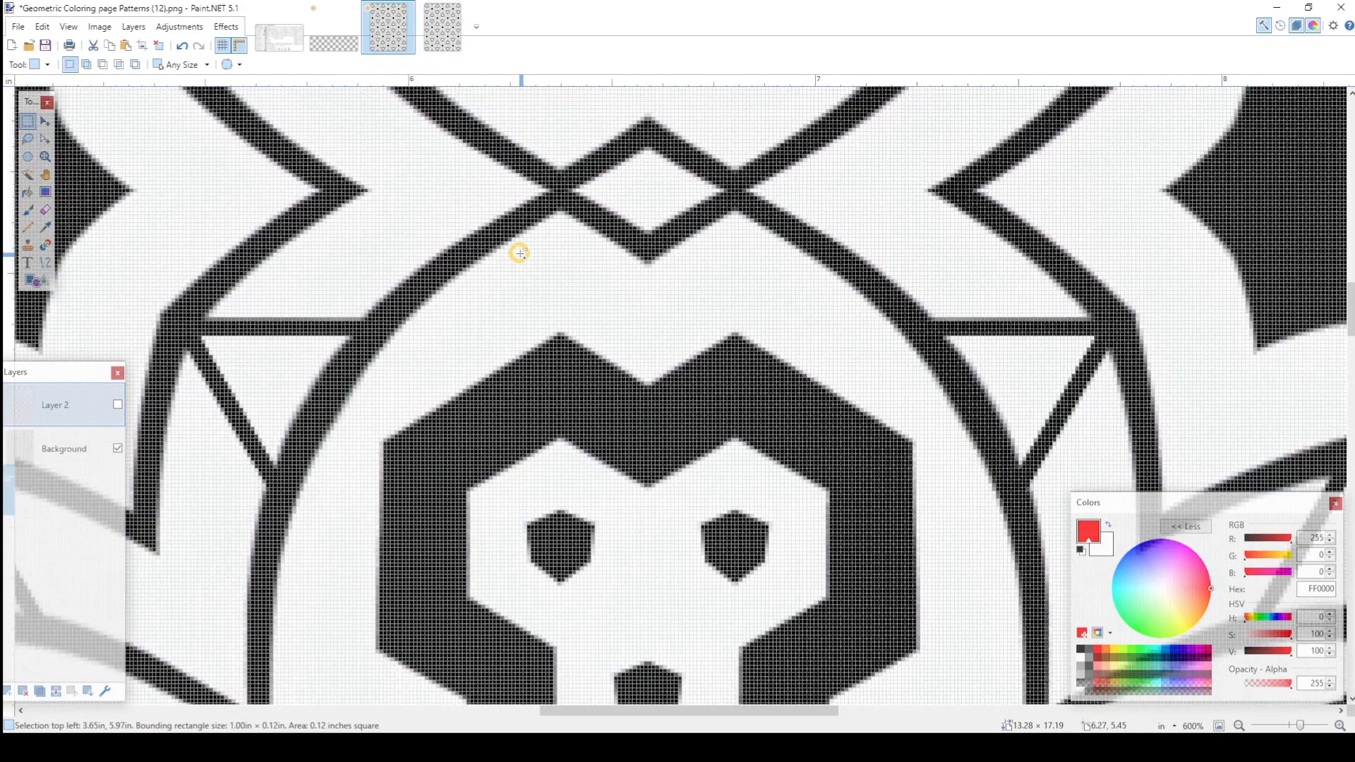
pyautogui.keyDown('ctrl'); pyautogui.scroll(-12, 520, 253); pyautogui.keyUp('ctrl')
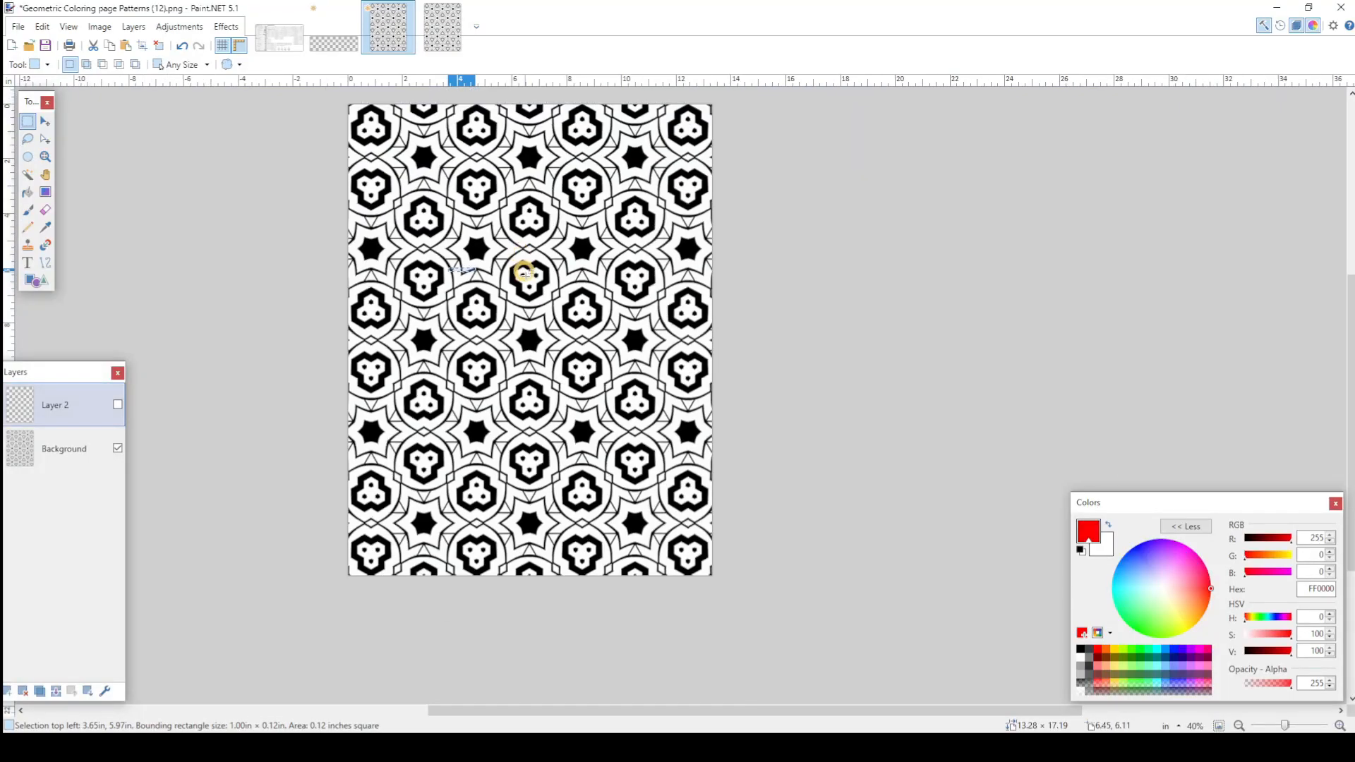
pyautogui.scroll(1, 523, 272)
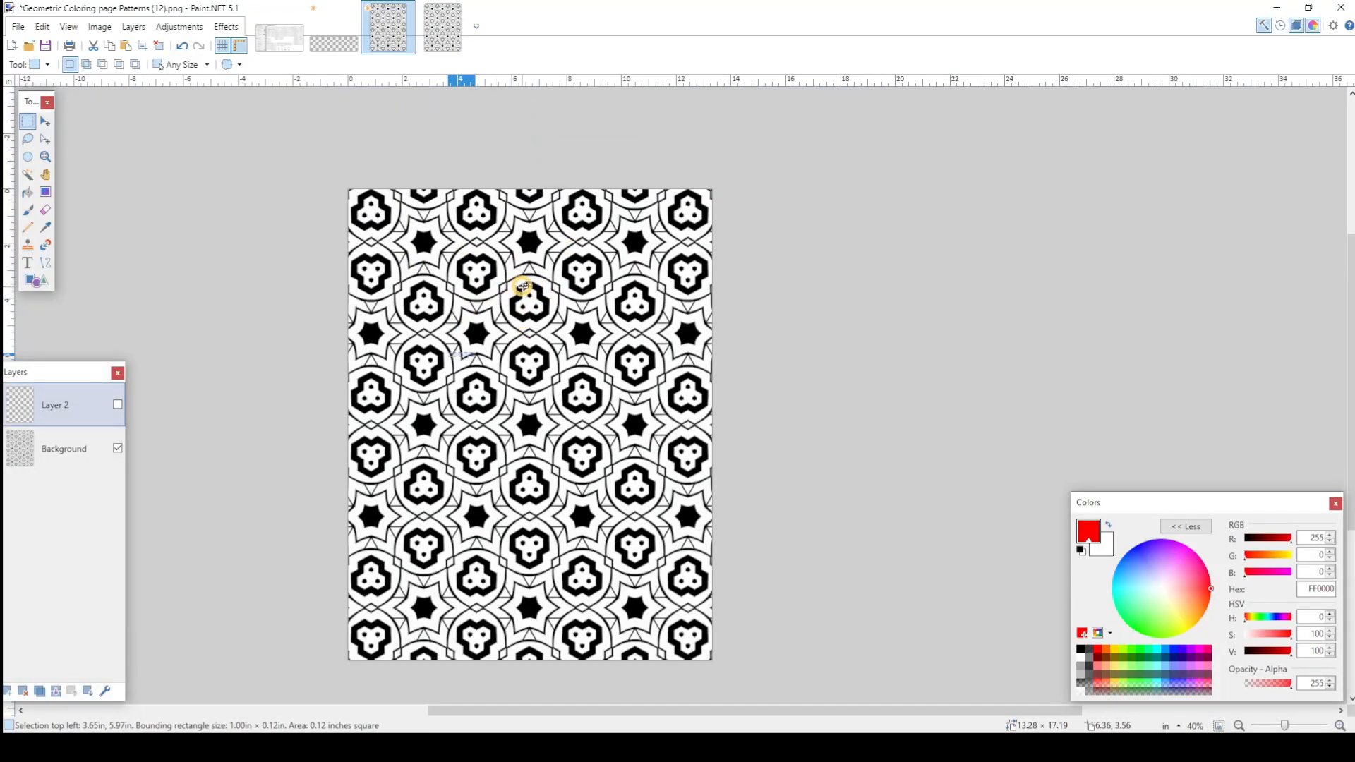
pyautogui.click(439, 32)
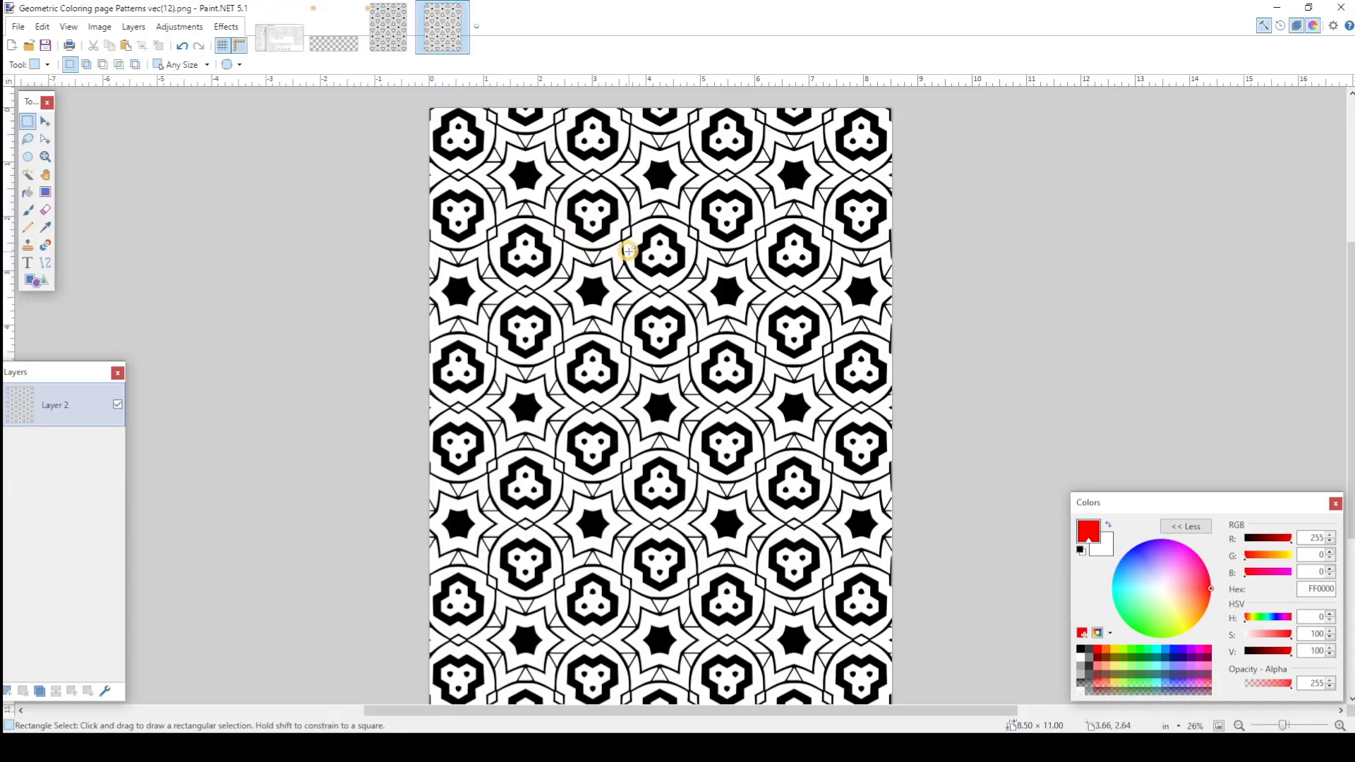
pyautogui.click(389, 29)
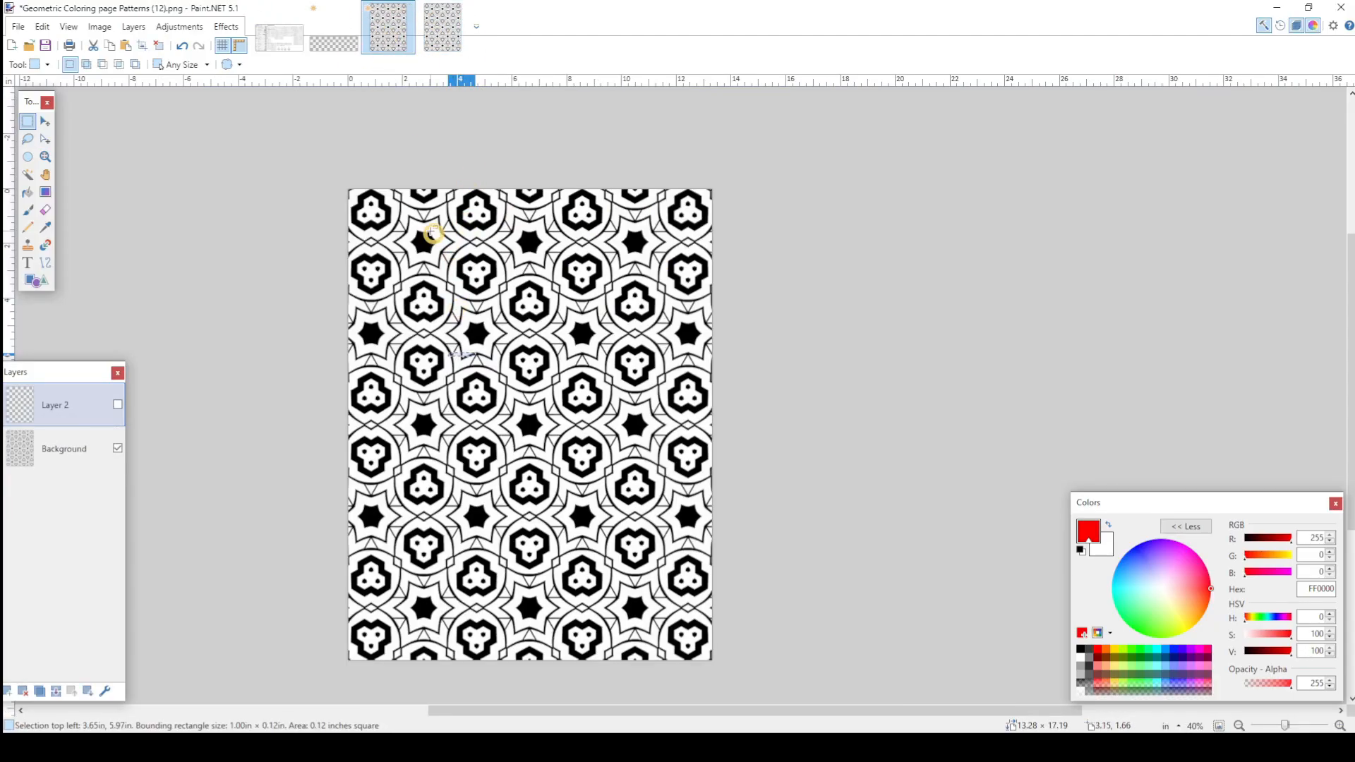
pyautogui.click(442, 29)
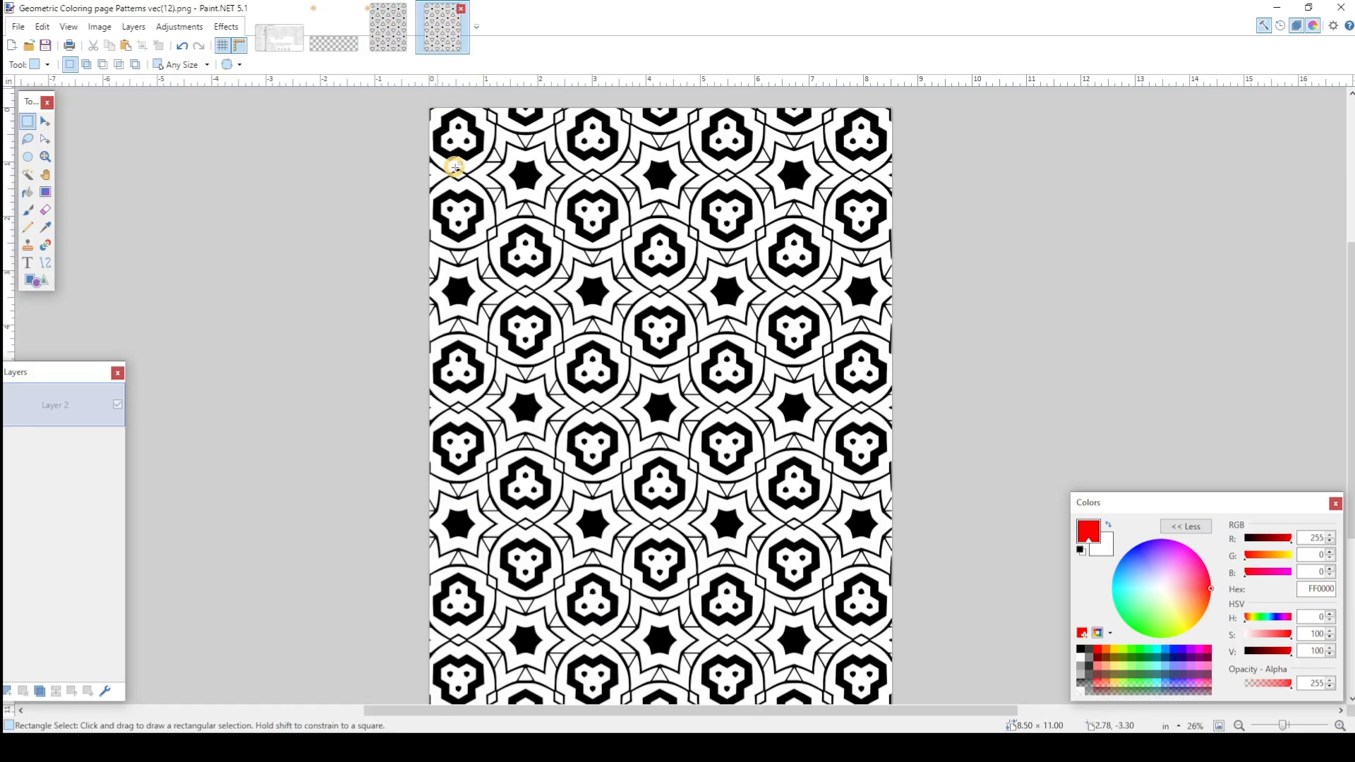
pyautogui.click(390, 32)
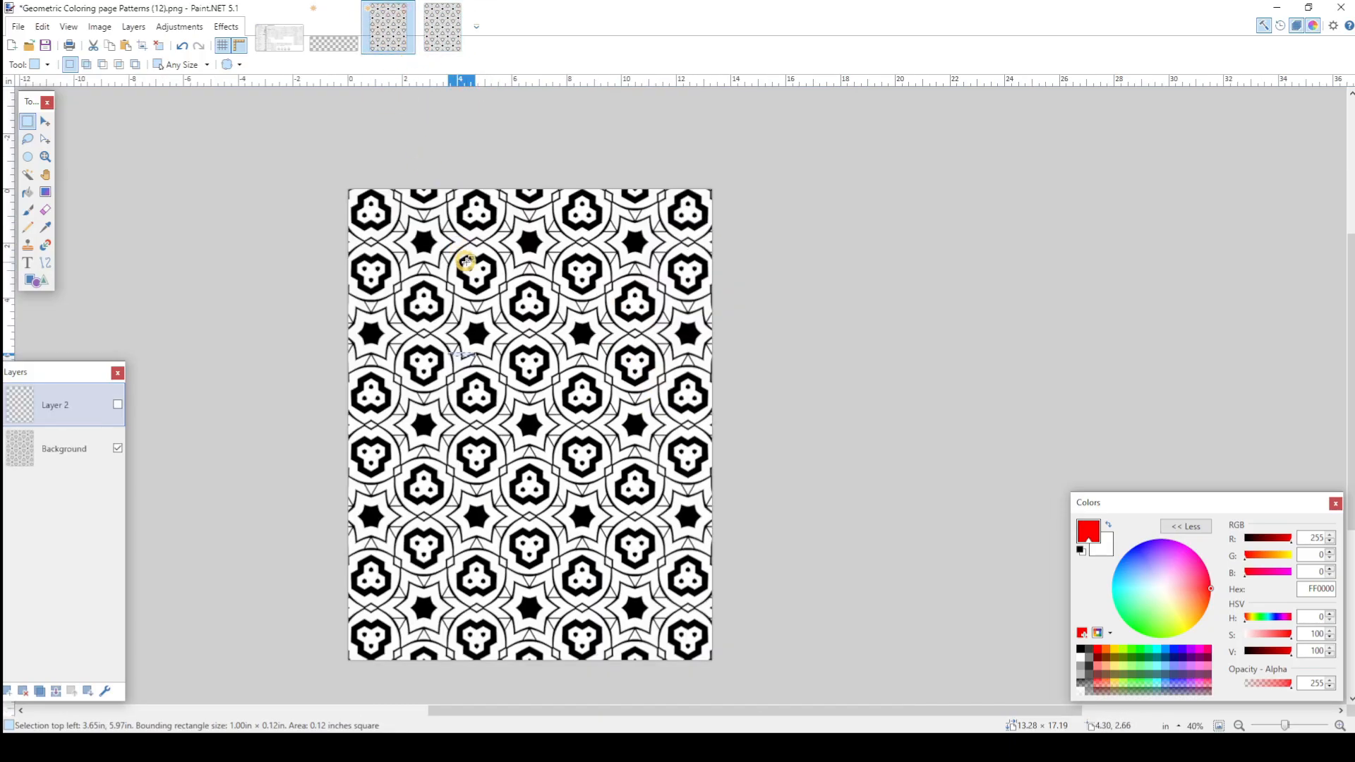
pyautogui.click(443, 29)
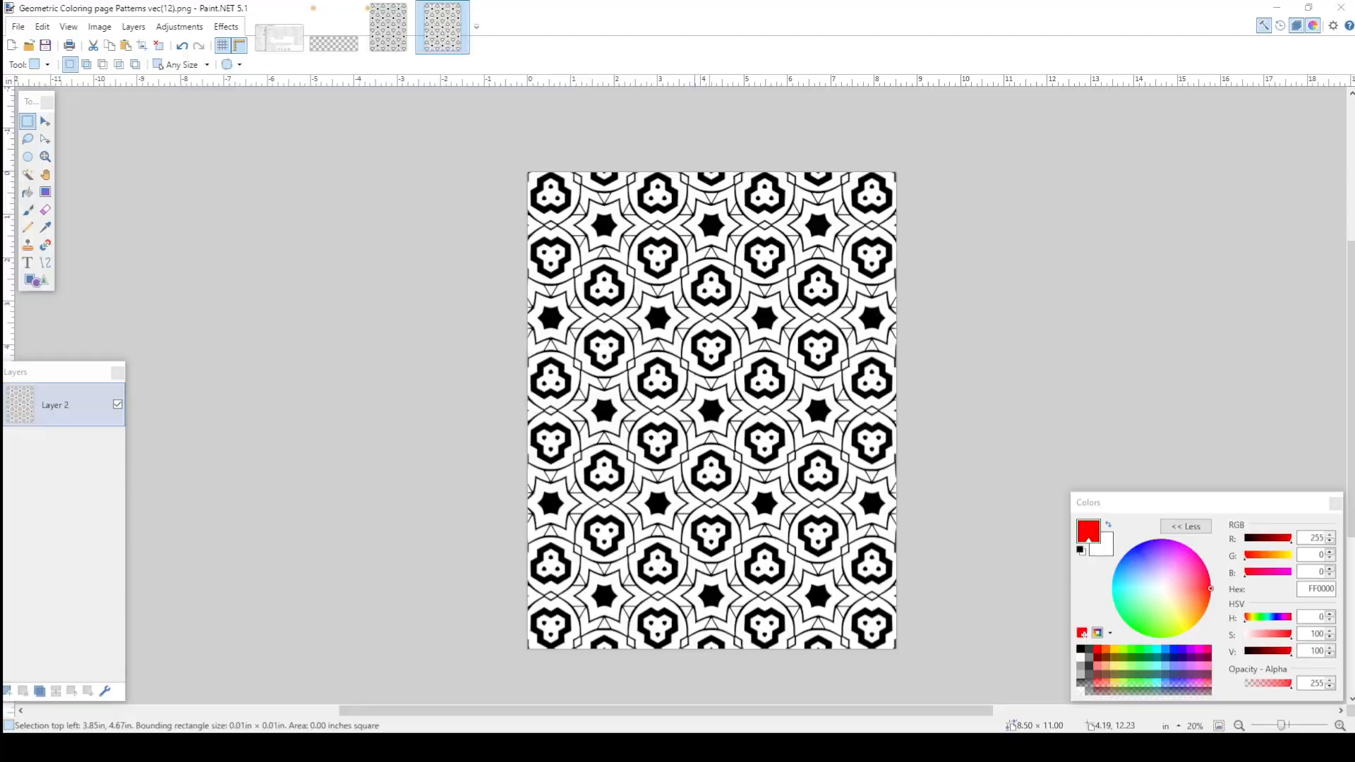
# Step: Switch to Inkscape and examine the slanted edge of a black star in the vector pattern at extreme magnification
pyautogui.click(712, 747)
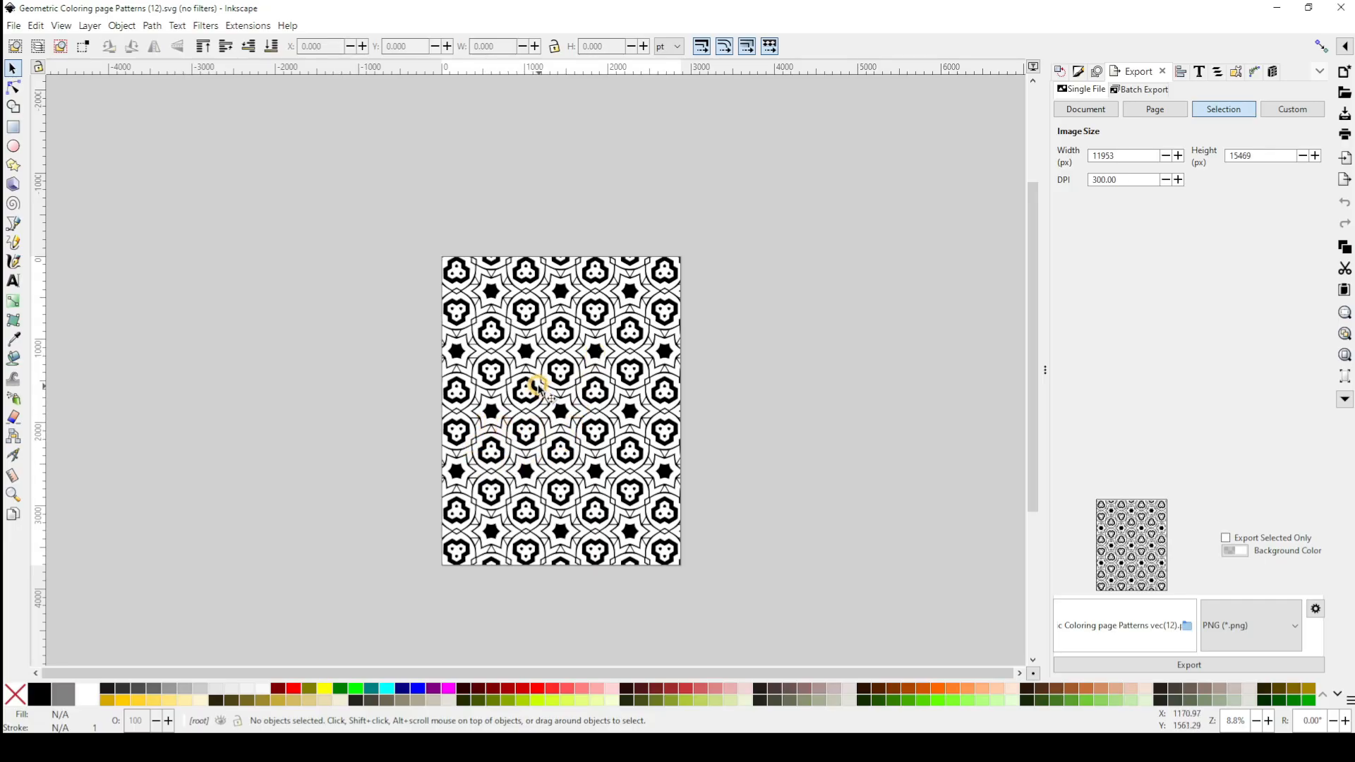
pyautogui.scroll(4, 534, 401)
pyautogui.scroll(2, 543, 431)
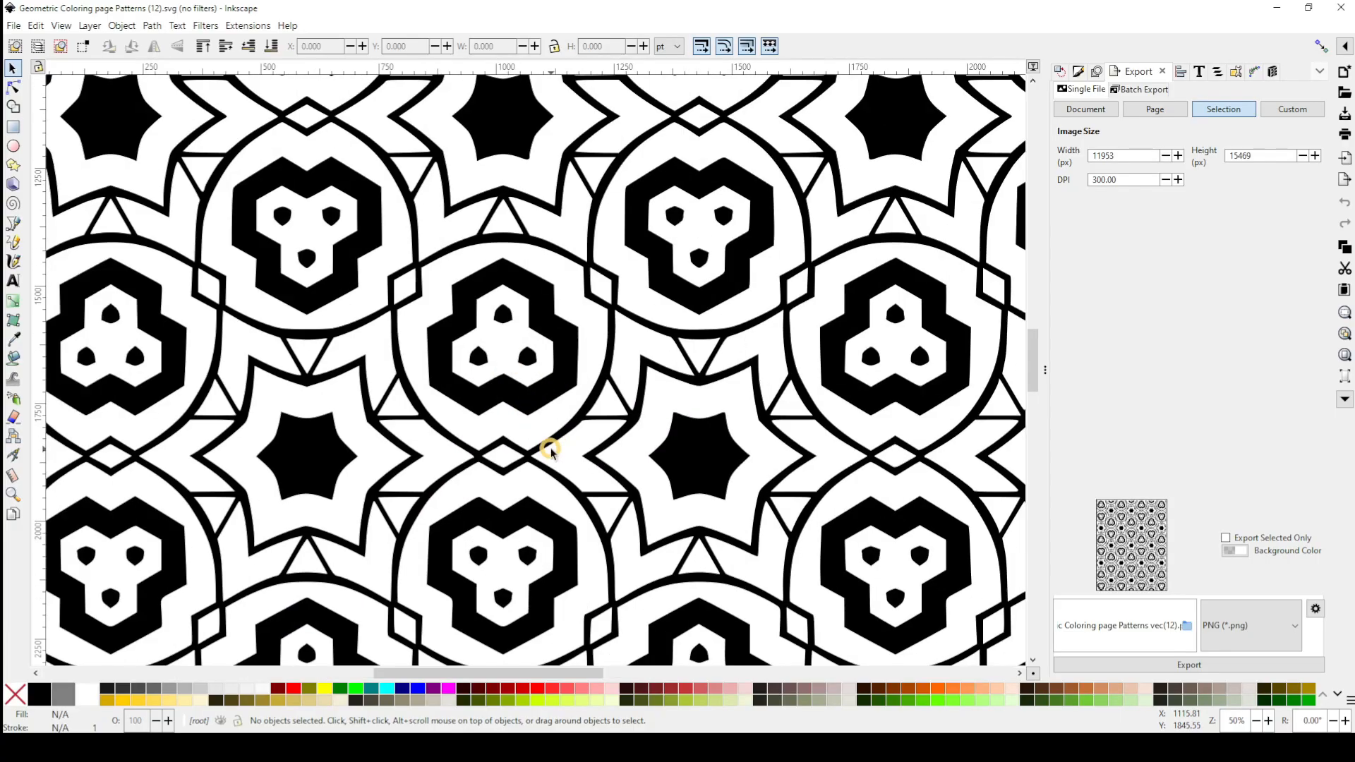
pyautogui.scroll(4, 692, 465)
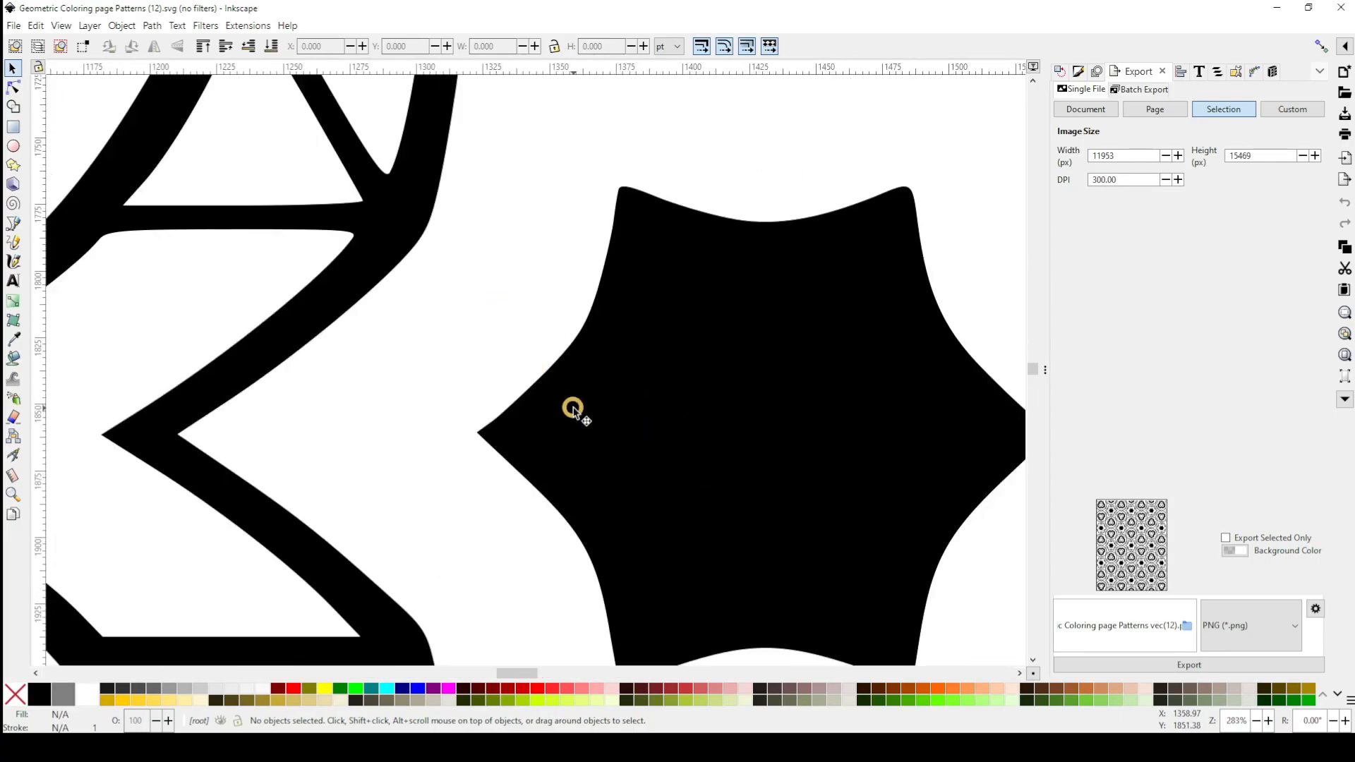
pyautogui.scroll(6, 569, 402)
pyautogui.scroll(6, 494, 438)
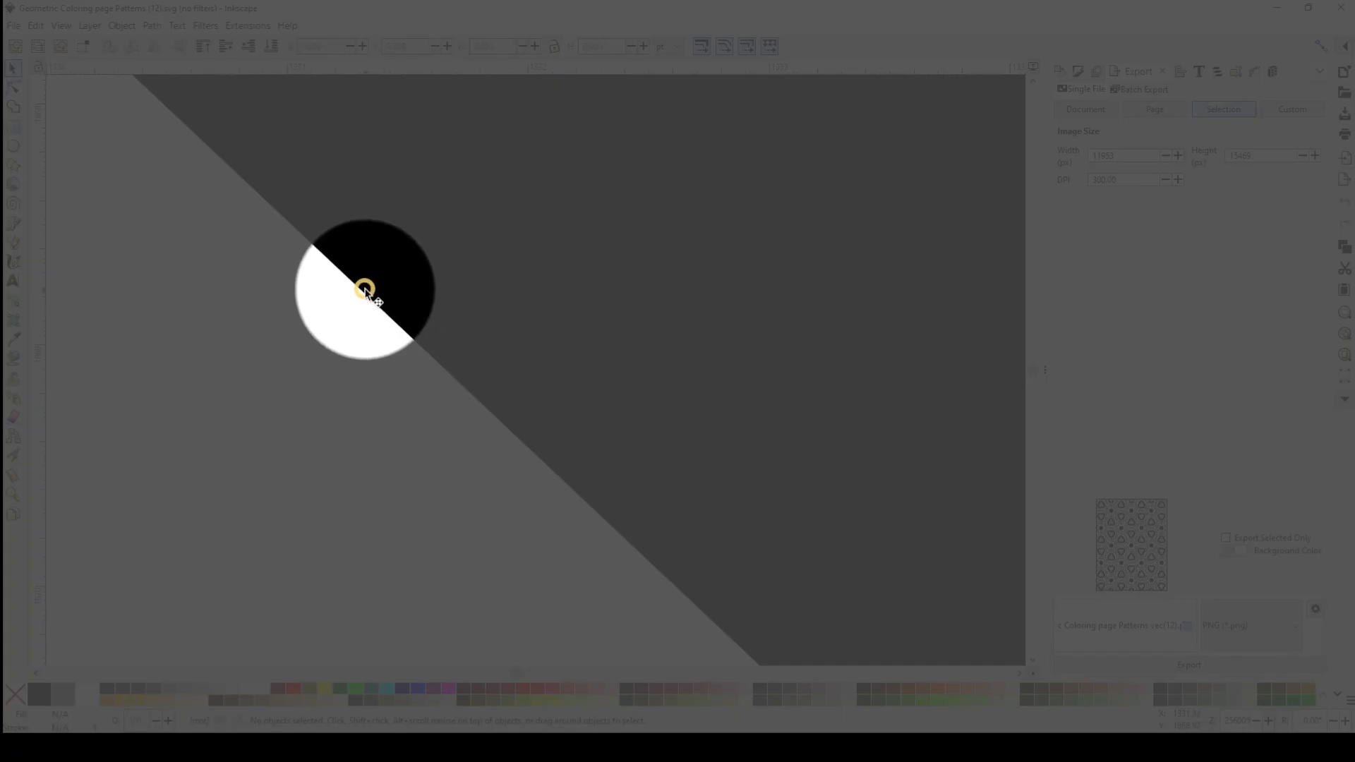
pyautogui.scroll(-5, 409, 346)
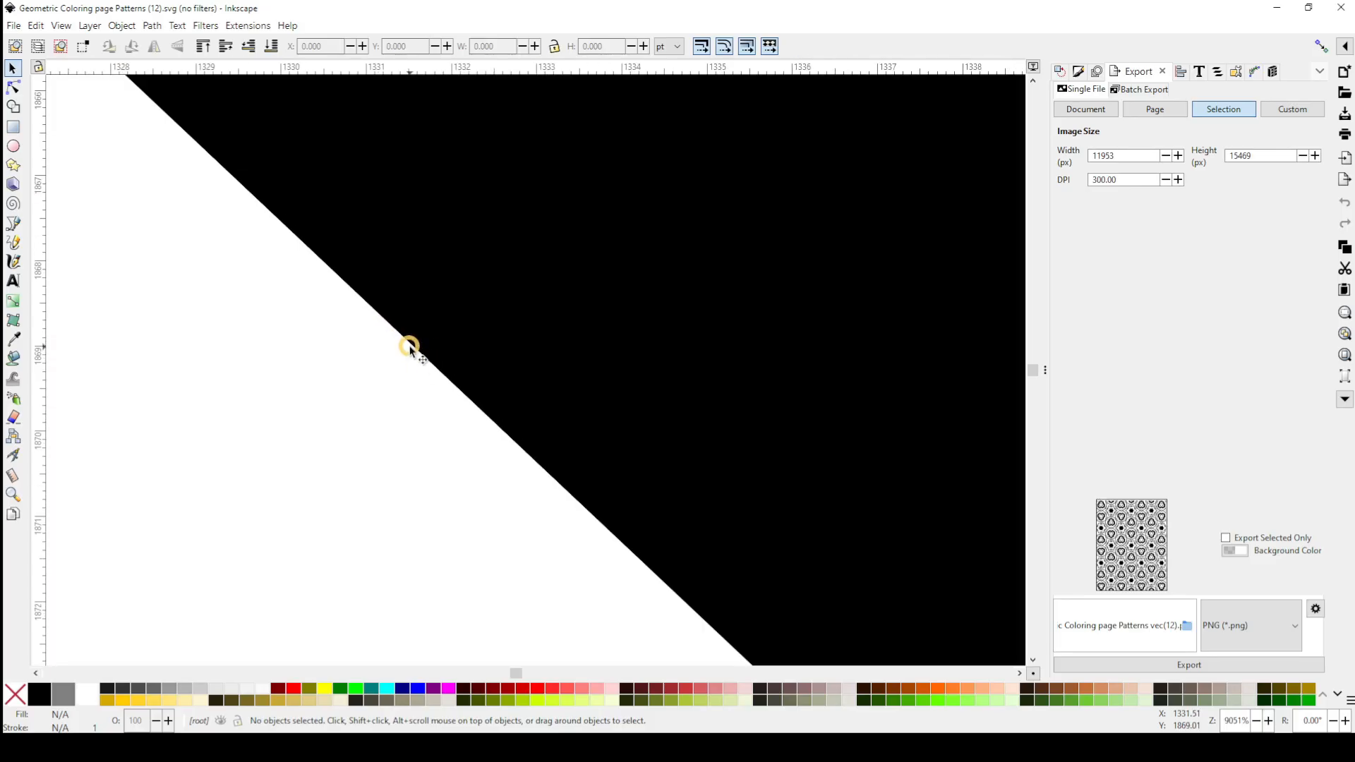
pyautogui.scroll(-14, 410, 346)
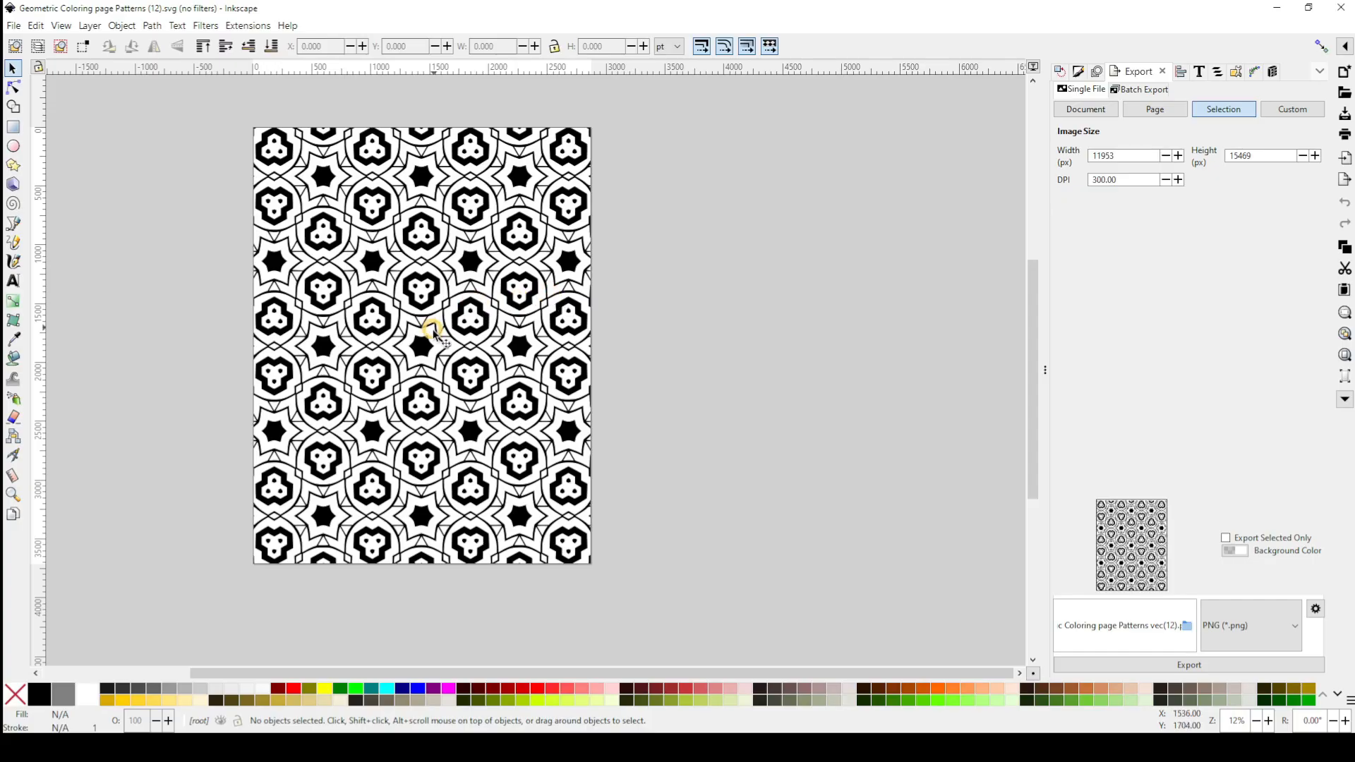
# Step: Examine the curved upper edge of the black star in the SVG up close, returning to the whole pattern
pyautogui.scroll(2, 423, 337)
pyautogui.scroll(14, 424, 337)
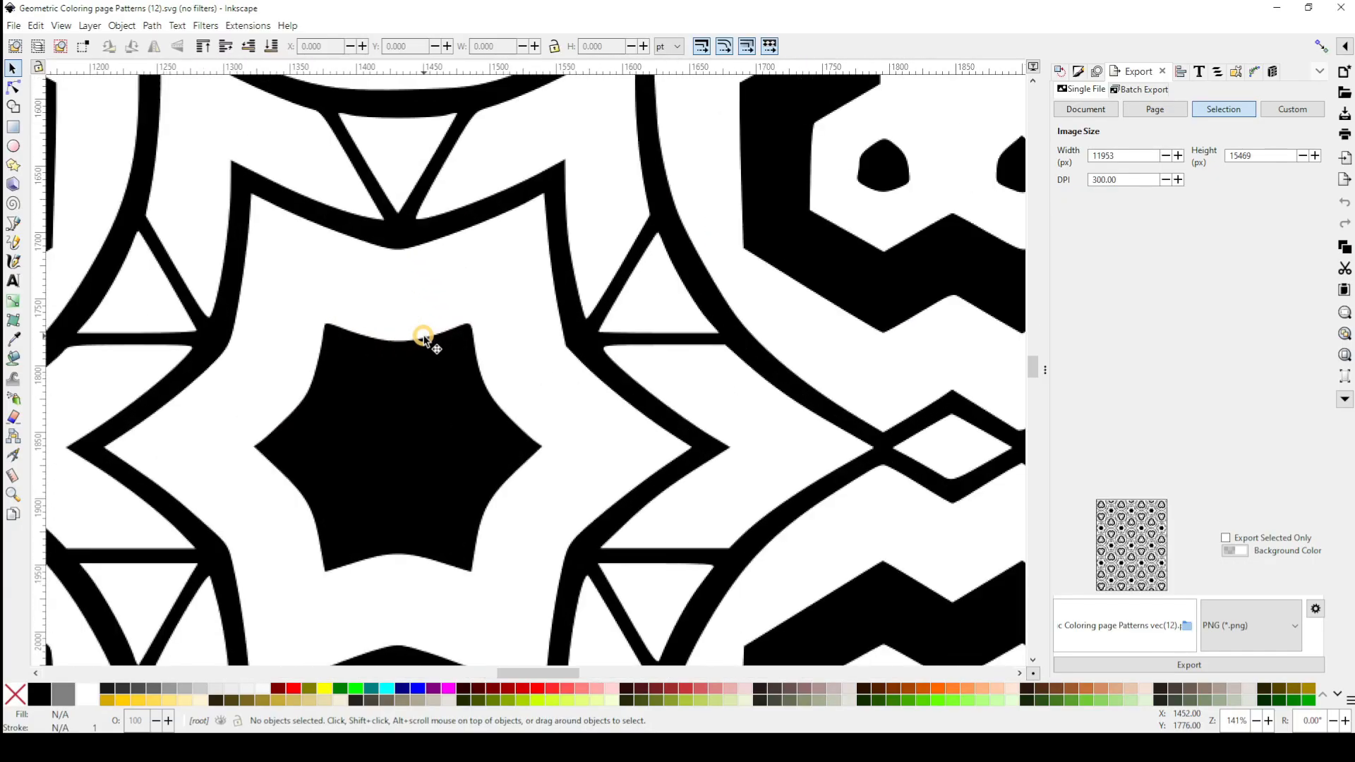
pyautogui.scroll(1, 424, 337)
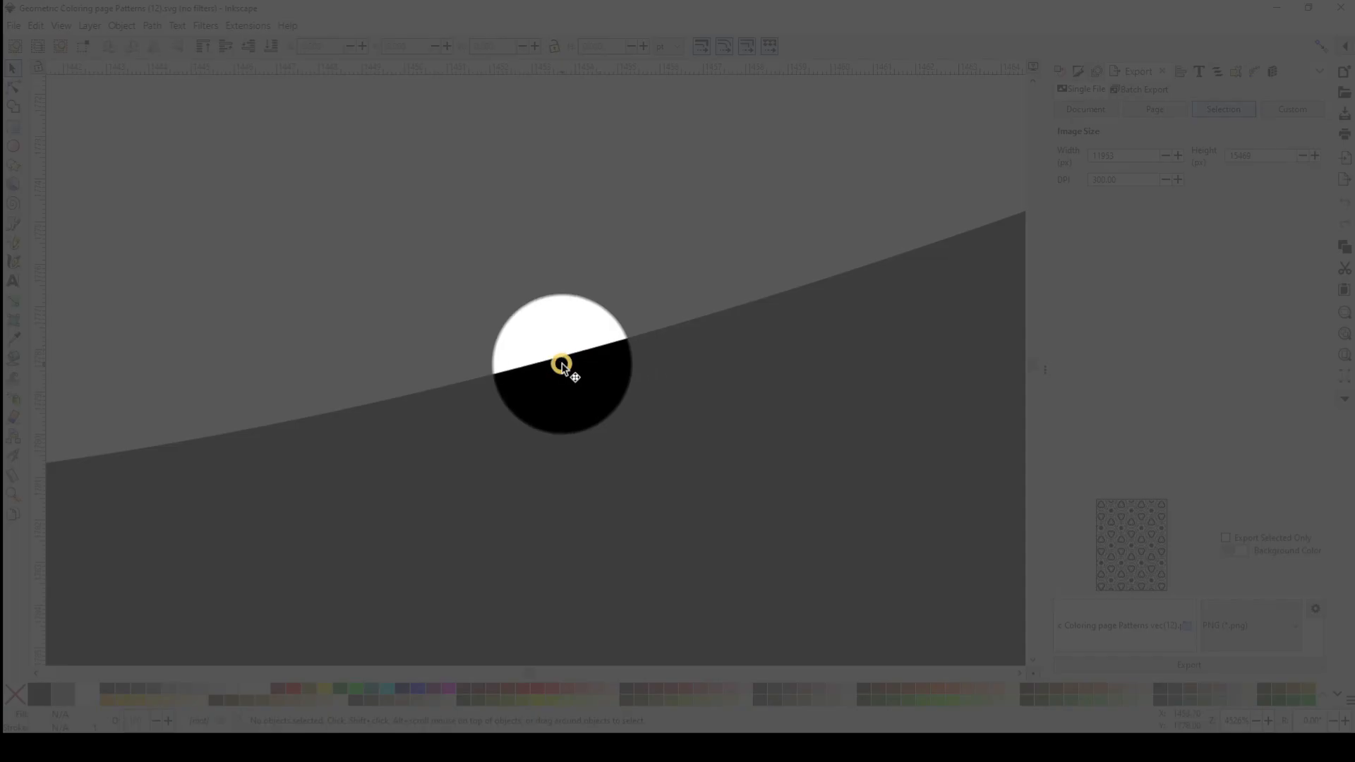
pyautogui.scroll(-2, 520, 381)
pyautogui.scroll(-12, 520, 381)
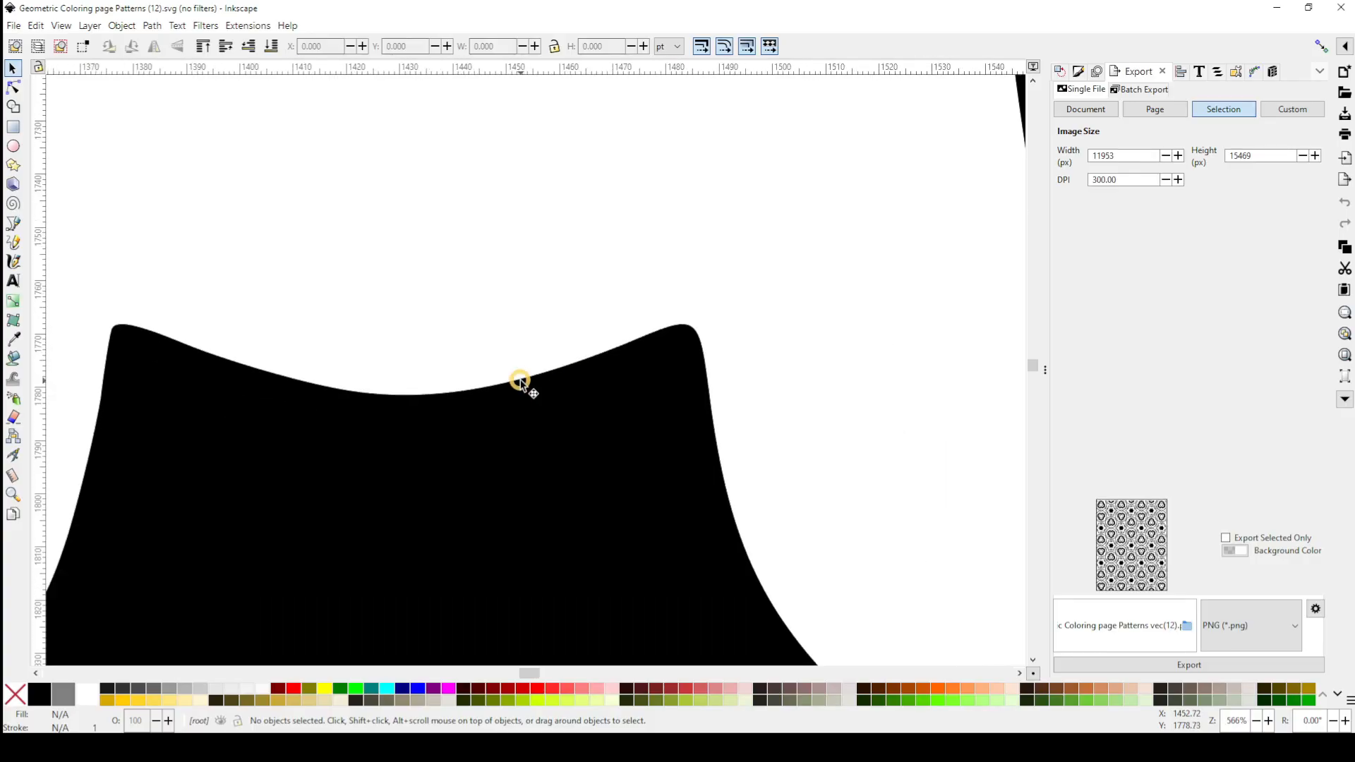
pyautogui.scroll(-3, 520, 381)
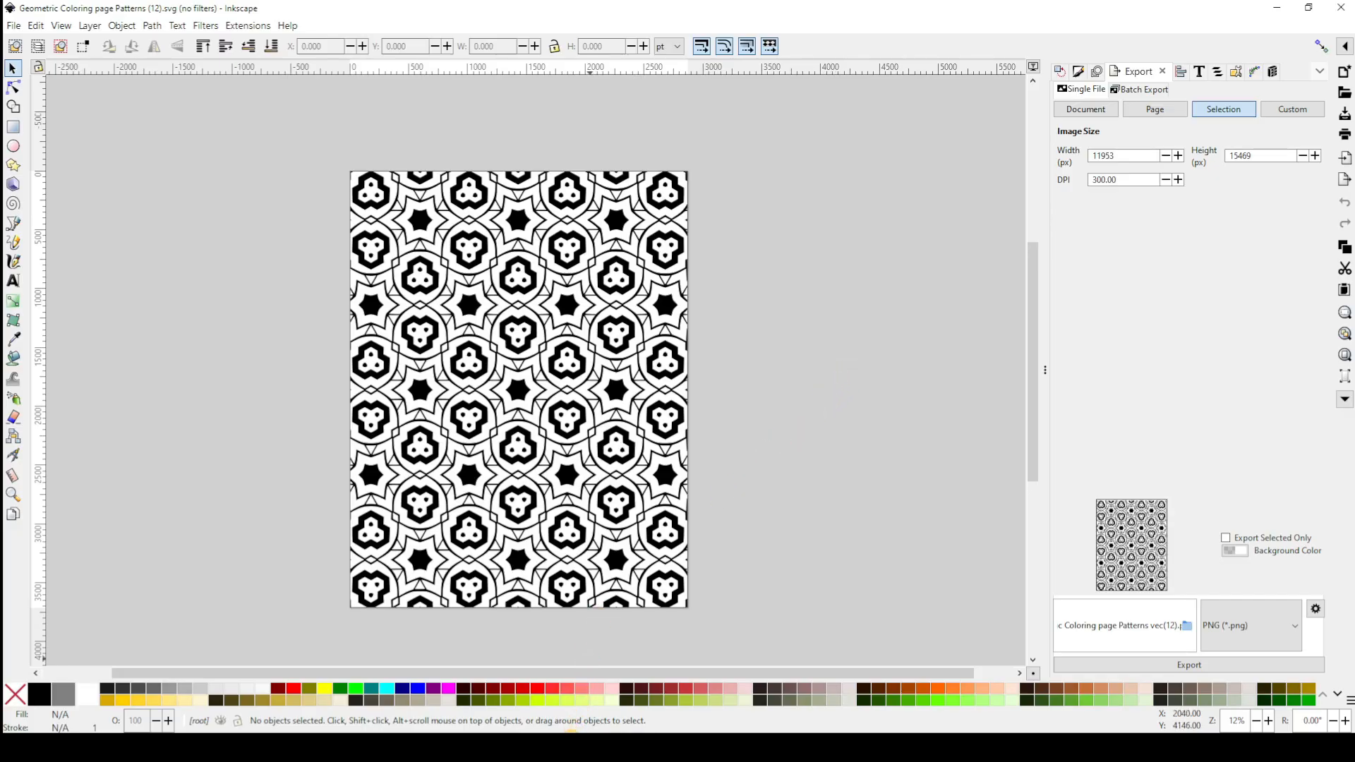
# Step: Switch to Macro filled.pptm in PowerPoint and apply random colors to the pattern shapes in a band across the upper part of slide 1
pyautogui.click(567, 746)
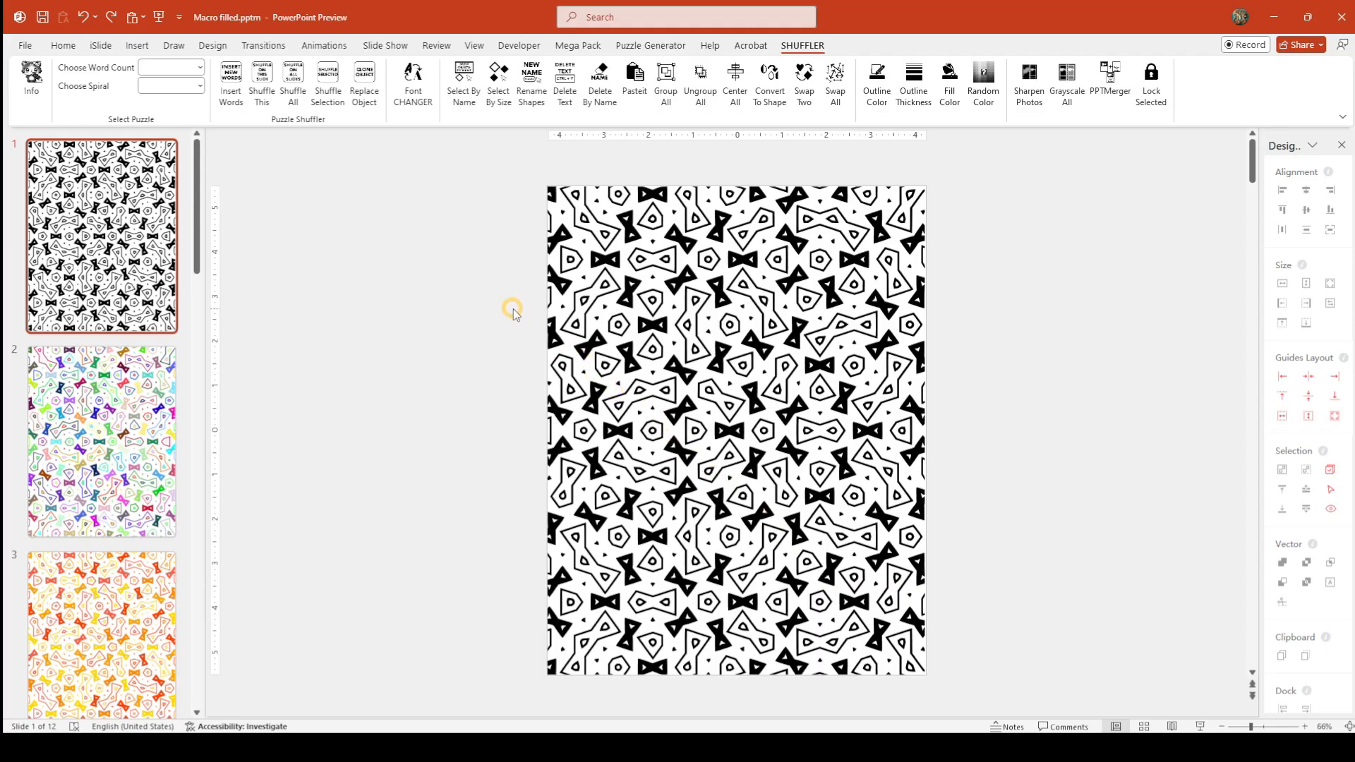
pyautogui.moveTo(495, 214); pyautogui.dragTo(977, 395)
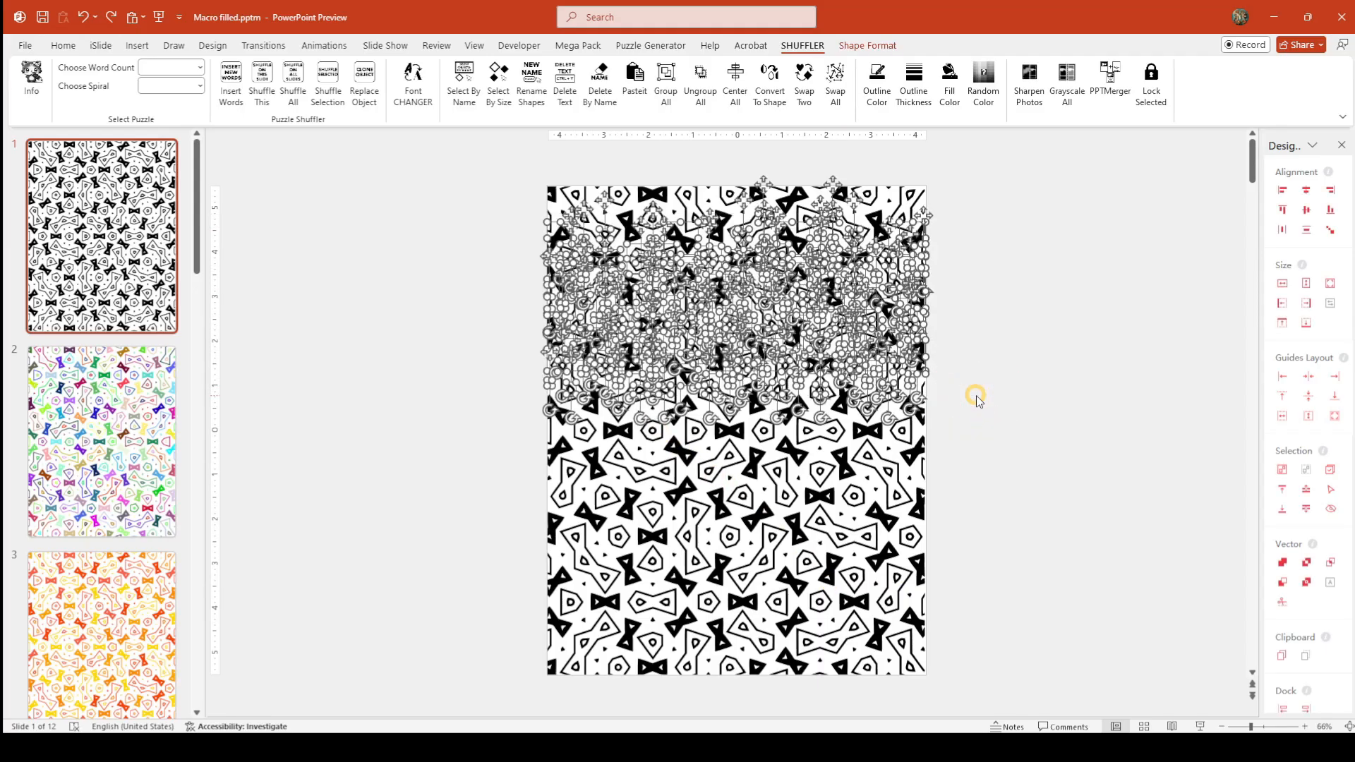
pyautogui.click(982, 88)
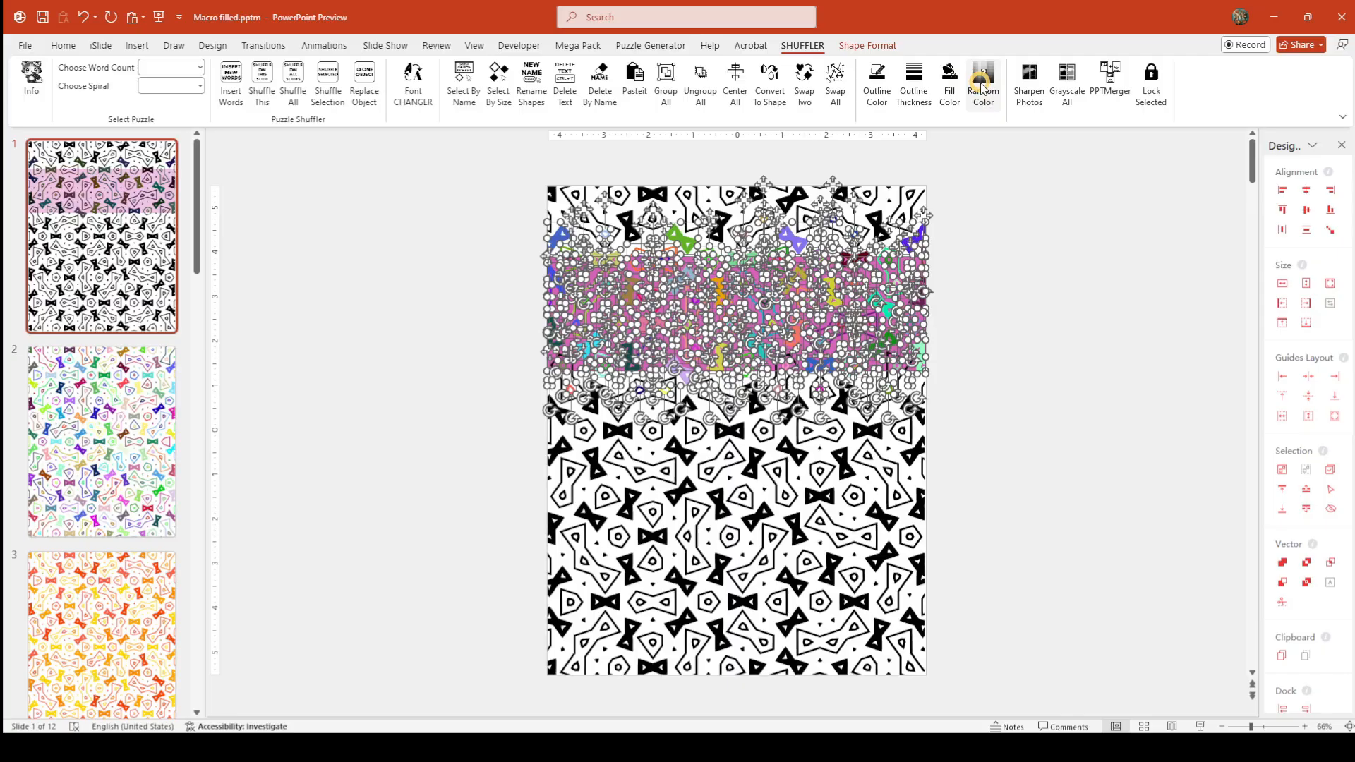
pyautogui.click(993, 256)
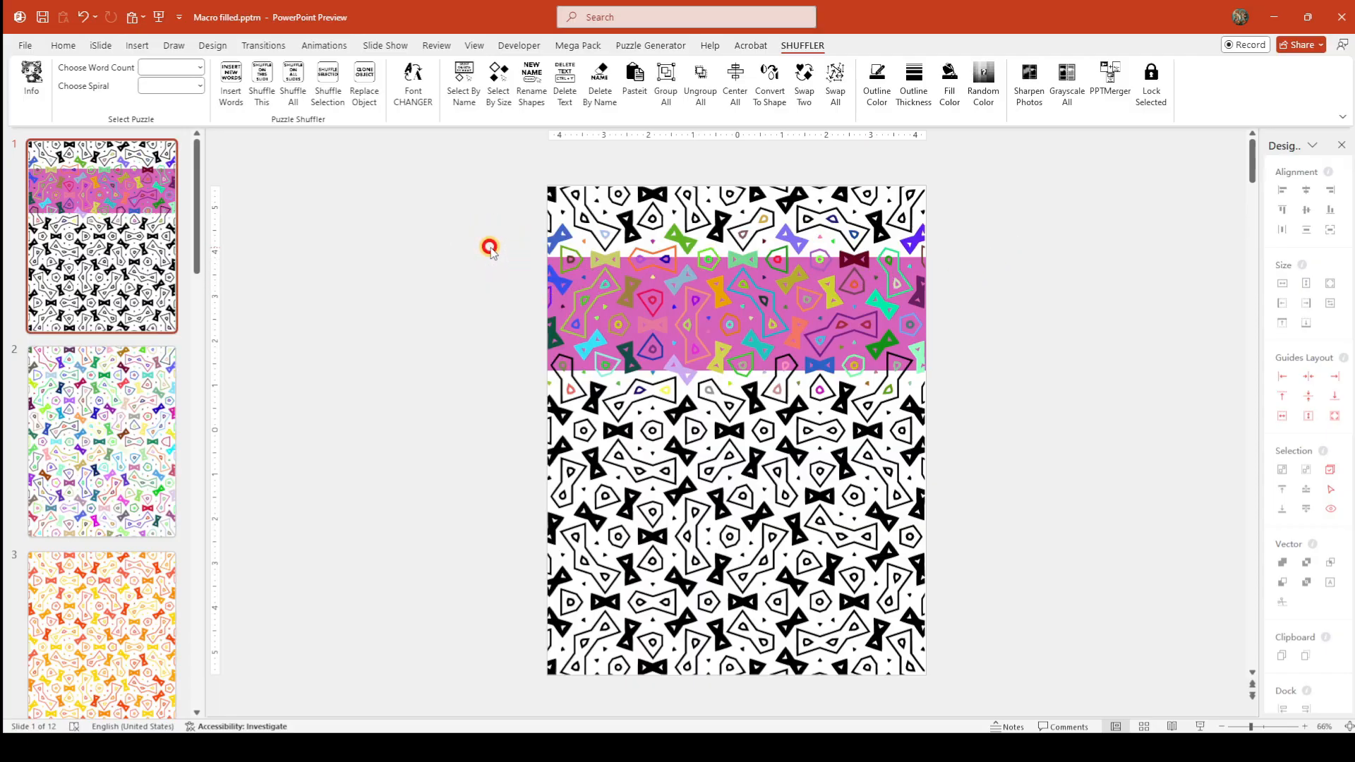
# Step: Re-randomize the colors of the shapes within the already colored band on slide 1 several times in a row
pyautogui.moveTo(493, 240); pyautogui.dragTo(947, 379)
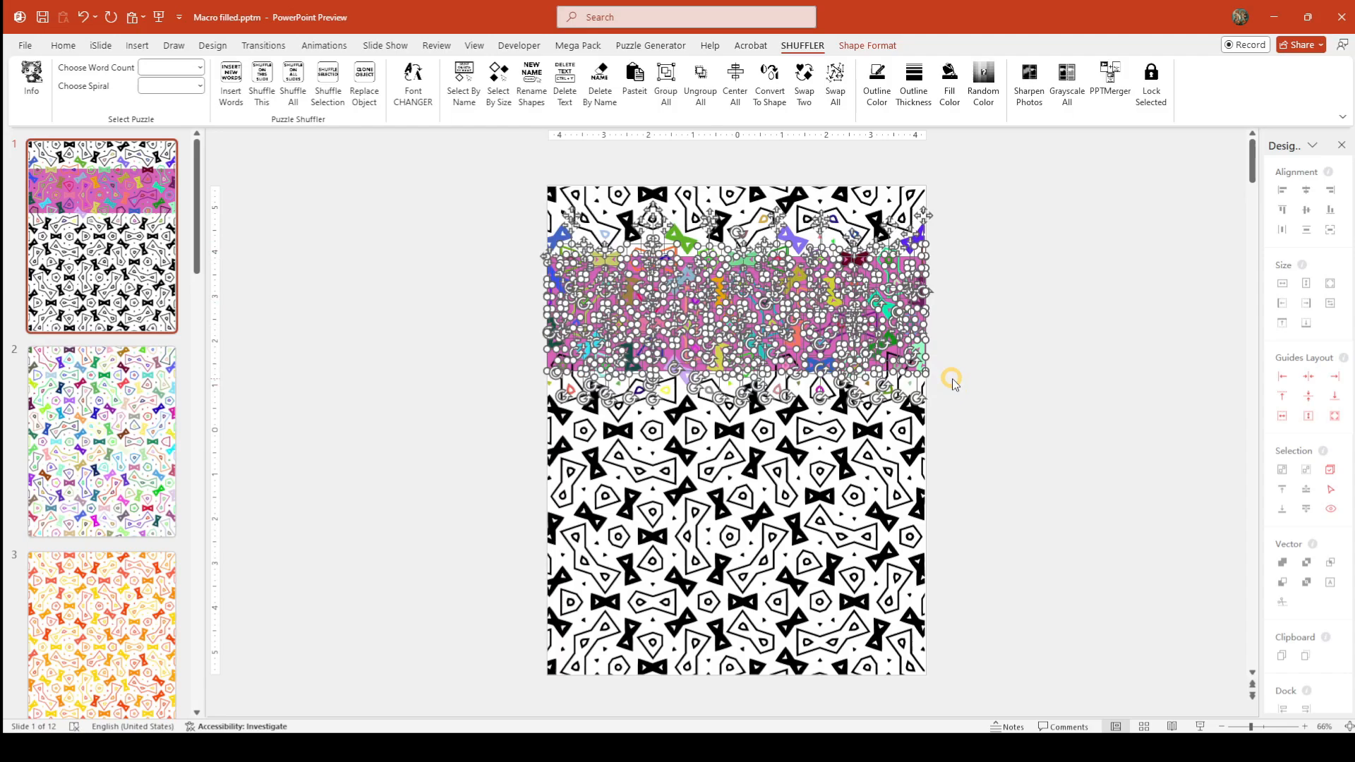
pyautogui.click(983, 99)
pyautogui.click(983, 99)
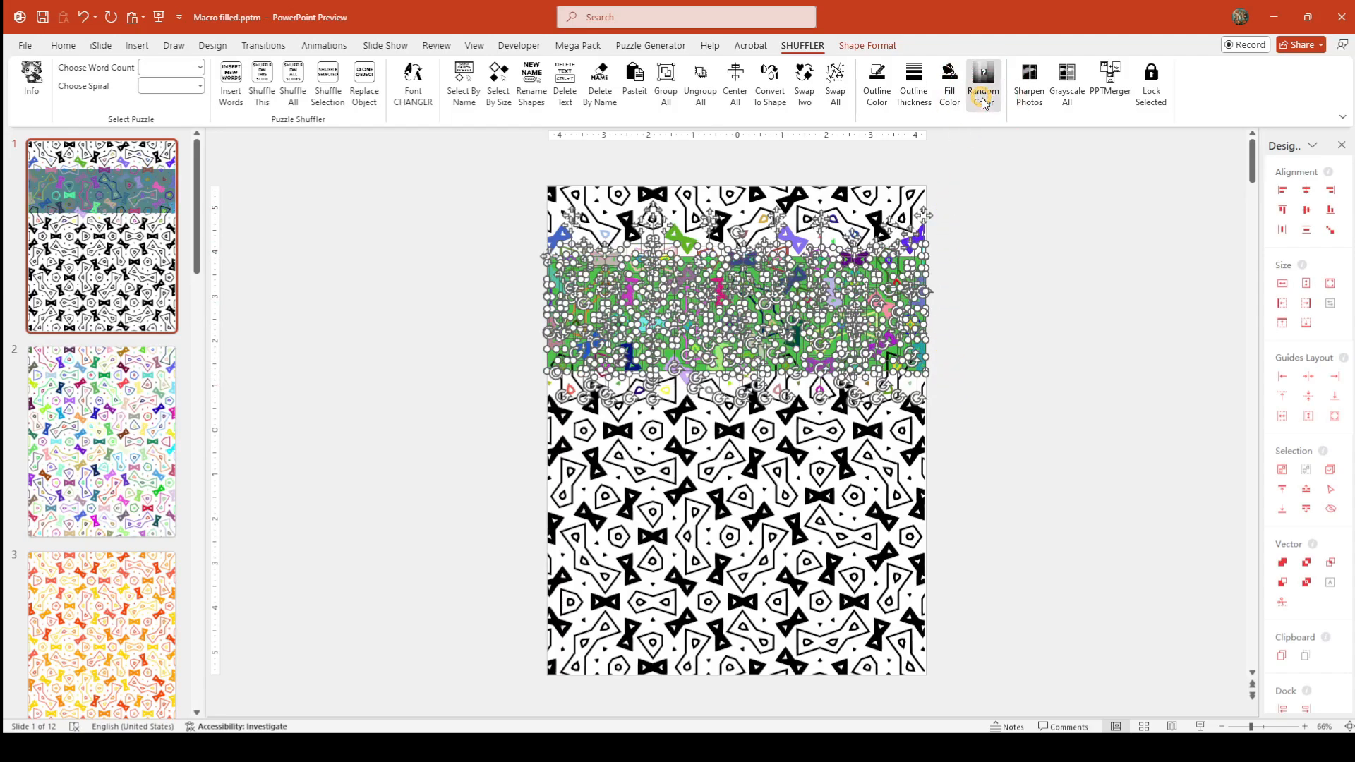
pyautogui.click(984, 99)
pyautogui.click(983, 99)
pyautogui.click(984, 99)
pyautogui.click(983, 99)
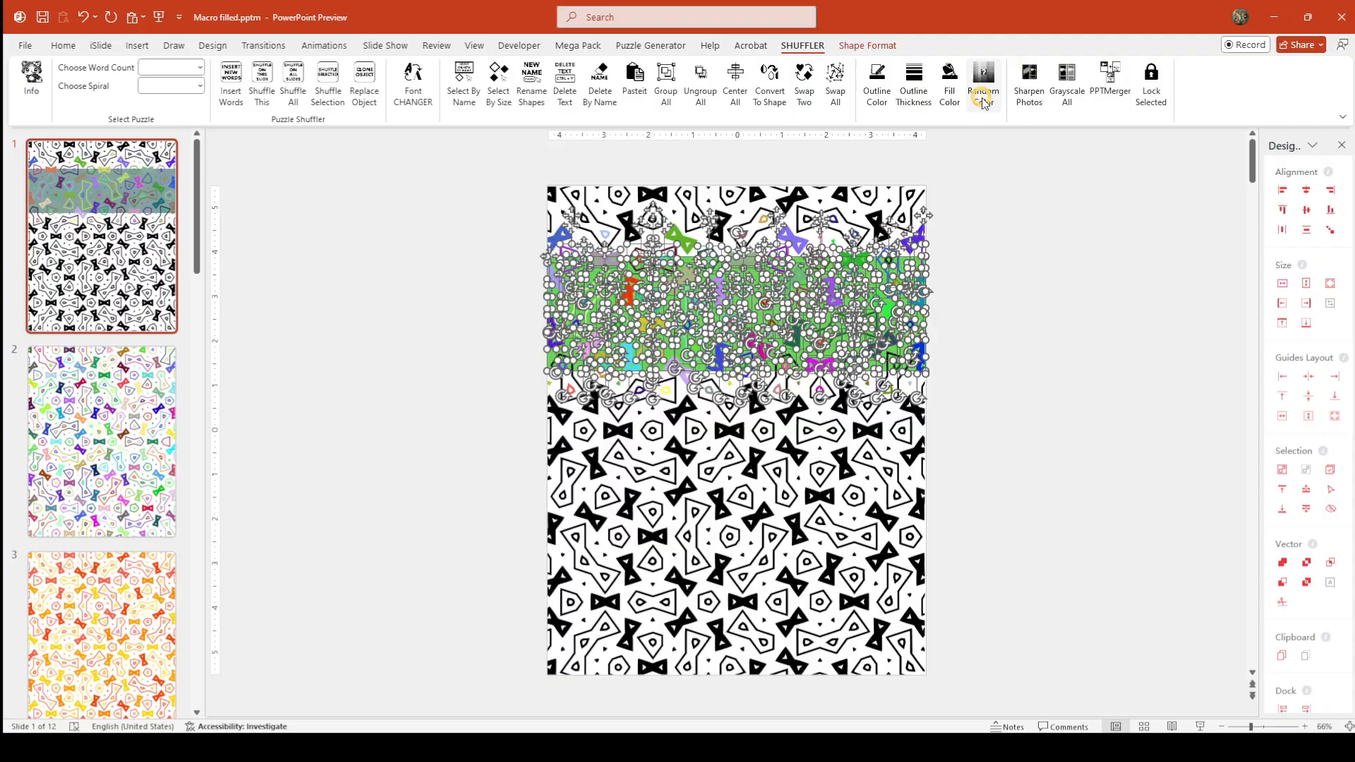
pyautogui.click(984, 99)
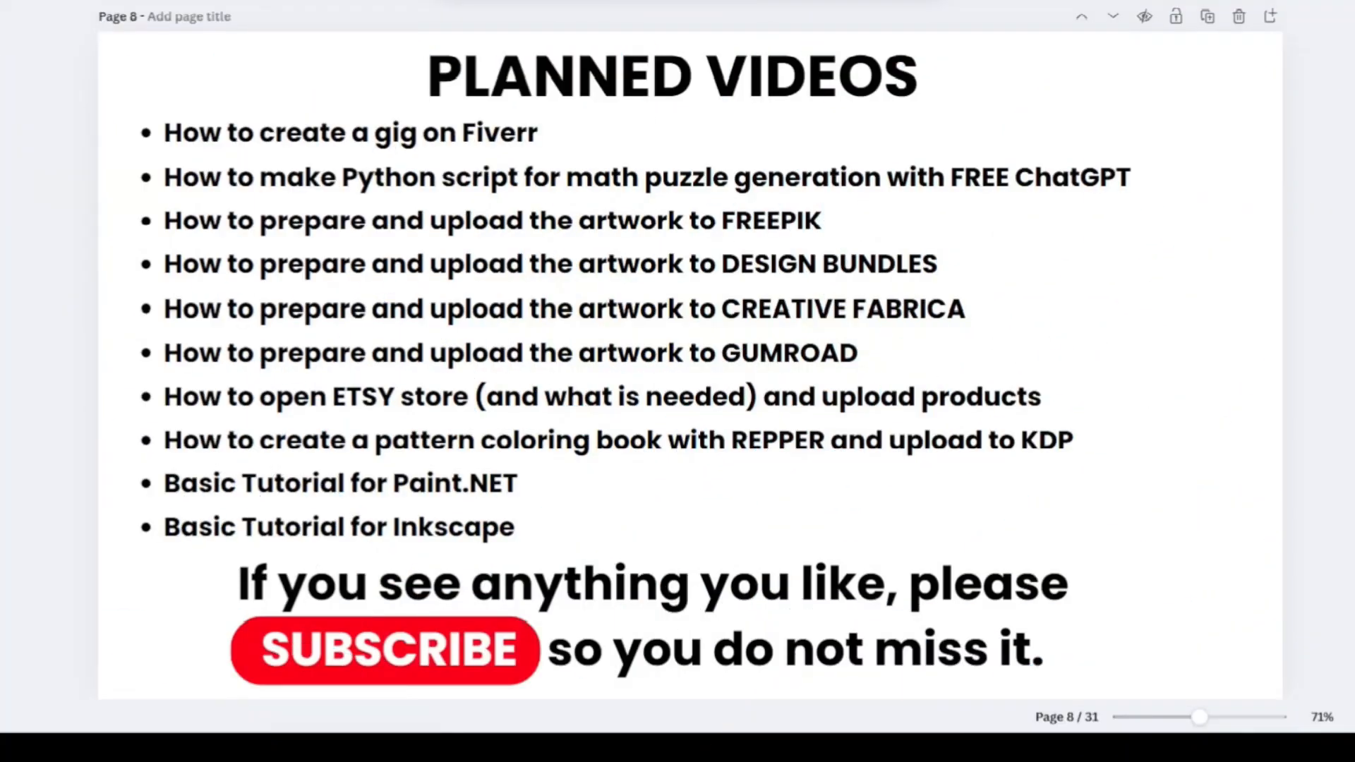